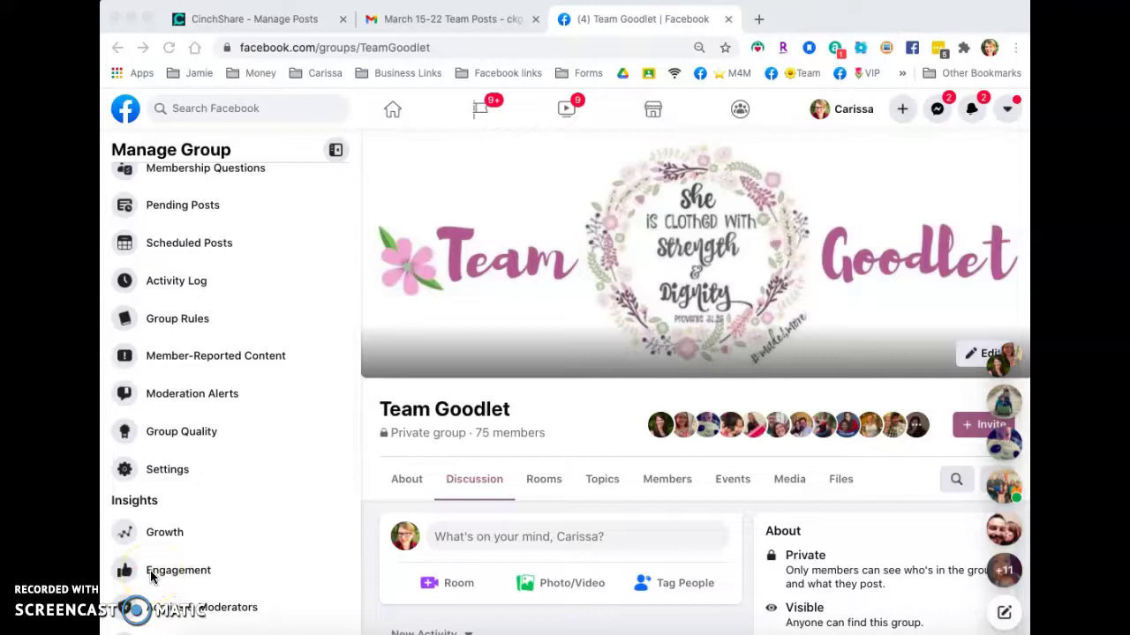
Open the Team Goodlet group's settings and bring up its active group apps from the advanced settings.
left_click(183, 477)
left_click(167, 474)
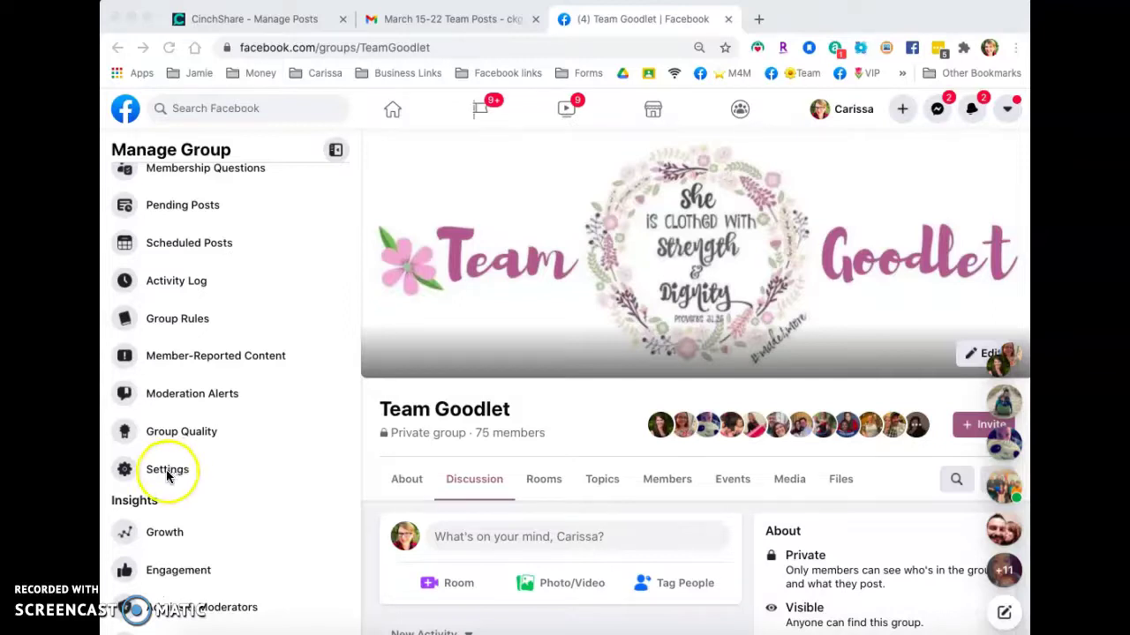
left_click(168, 472)
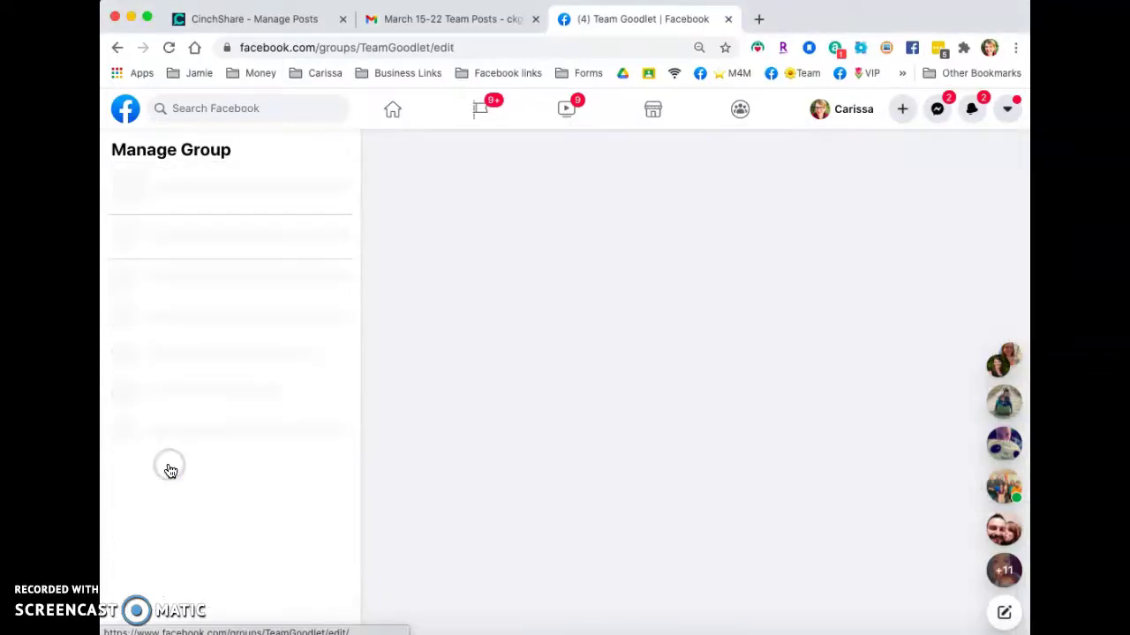
scroll(612, 428, "down", 1)
scroll(612, 428, "down", 10)
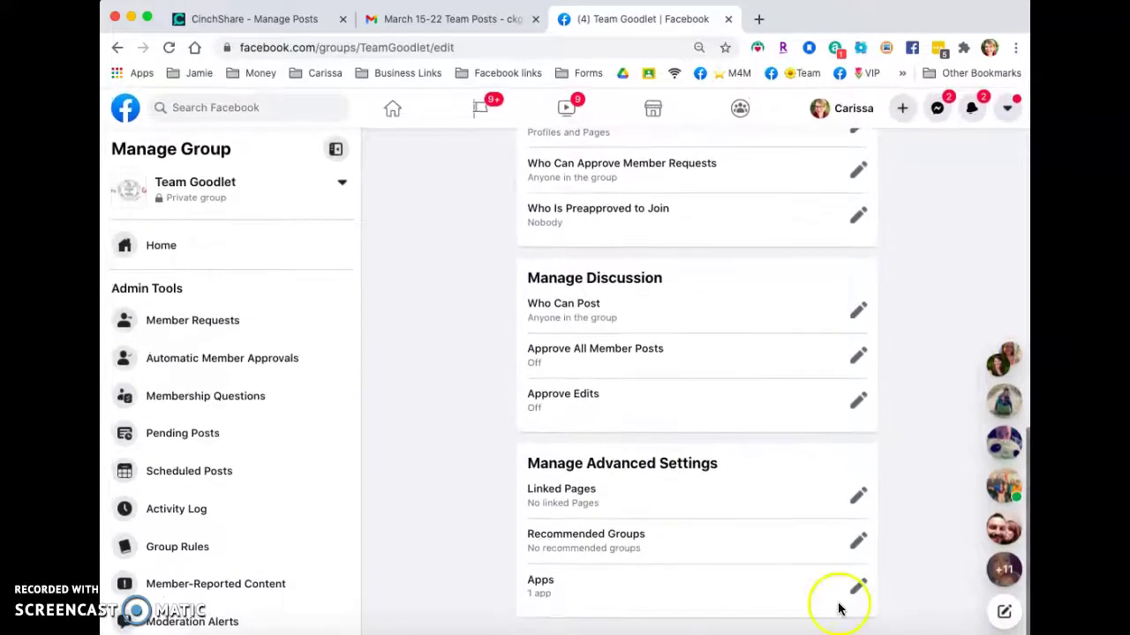
left_click(856, 582)
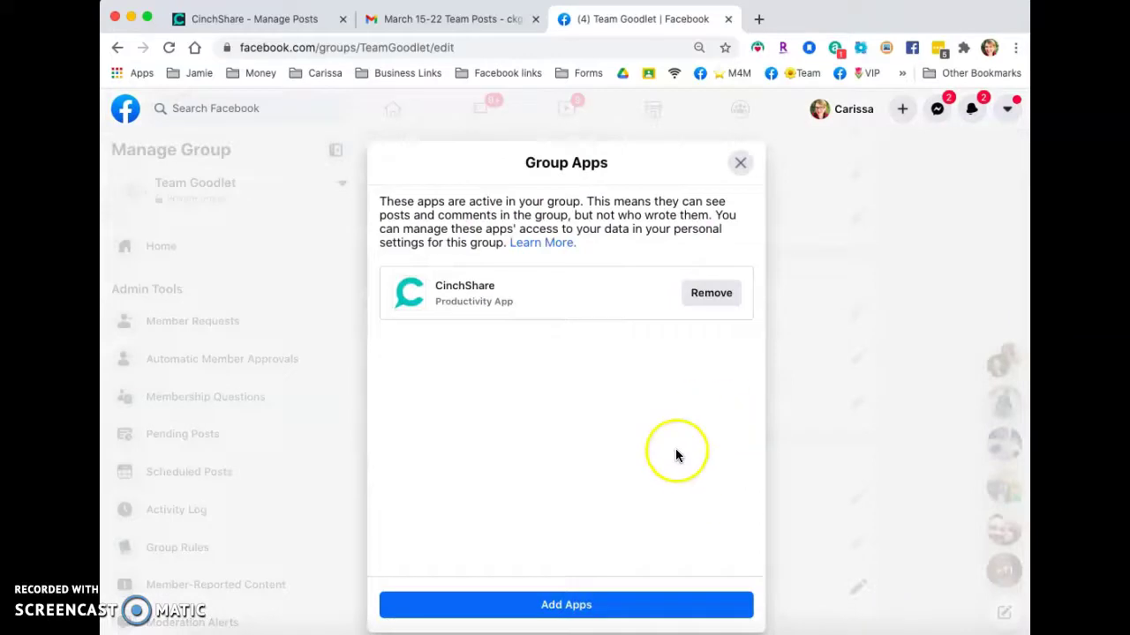
Open the store for adding group apps and search it for "cin".
left_click(569, 608)
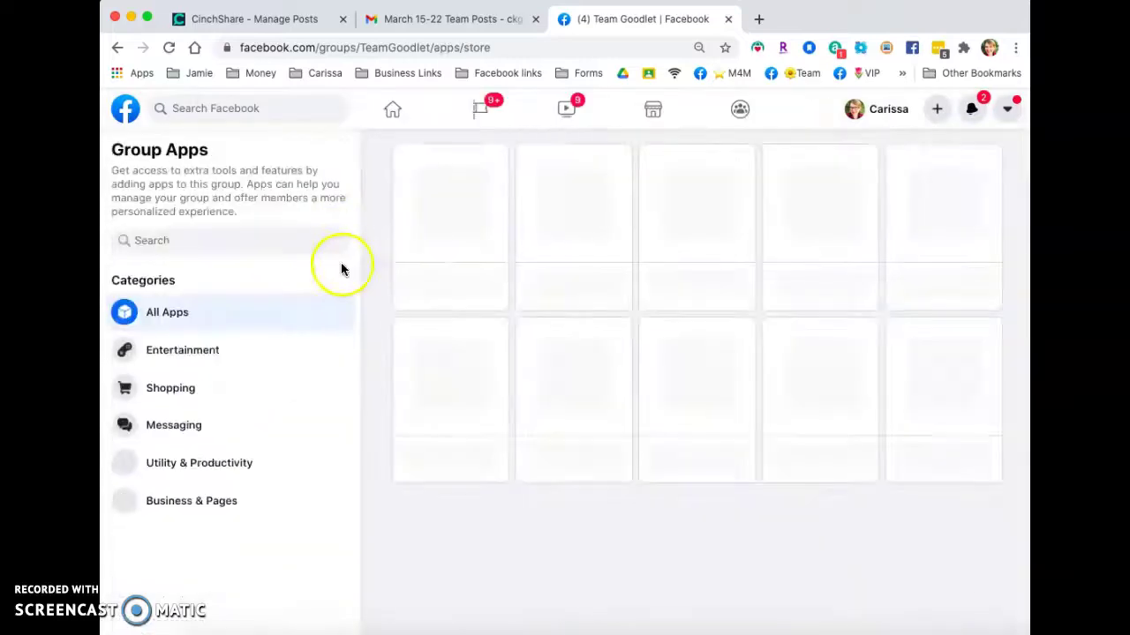
left_click(220, 250)
type("cin")
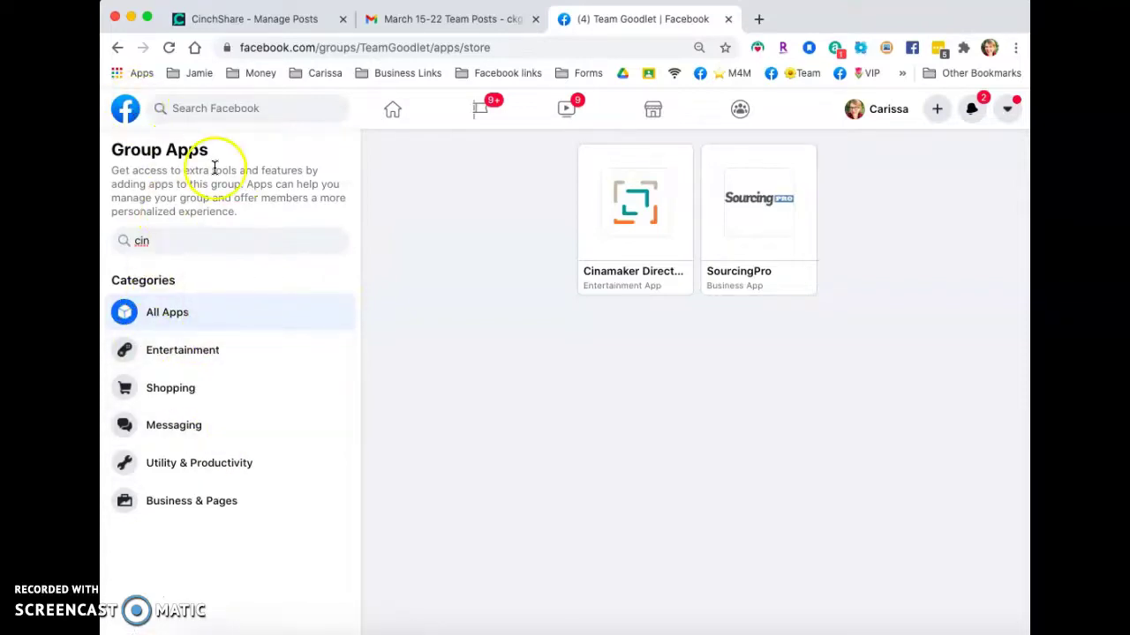
Switch to CinchShare, open My Networks and refresh the list of Facebook networks.
left_click(258, 25)
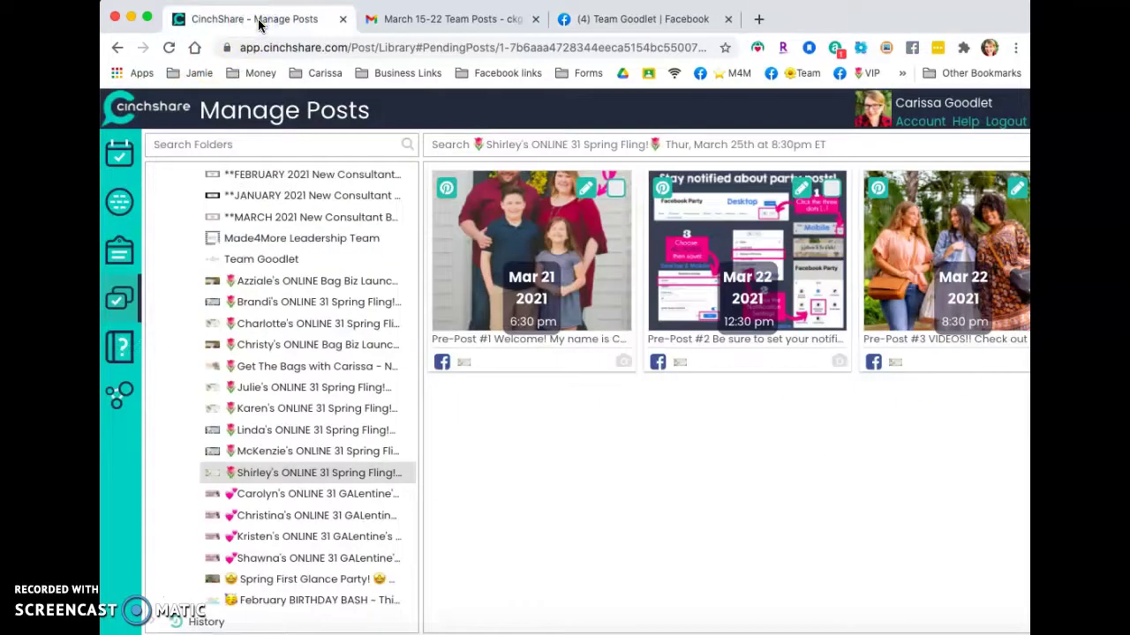
left_click(122, 205)
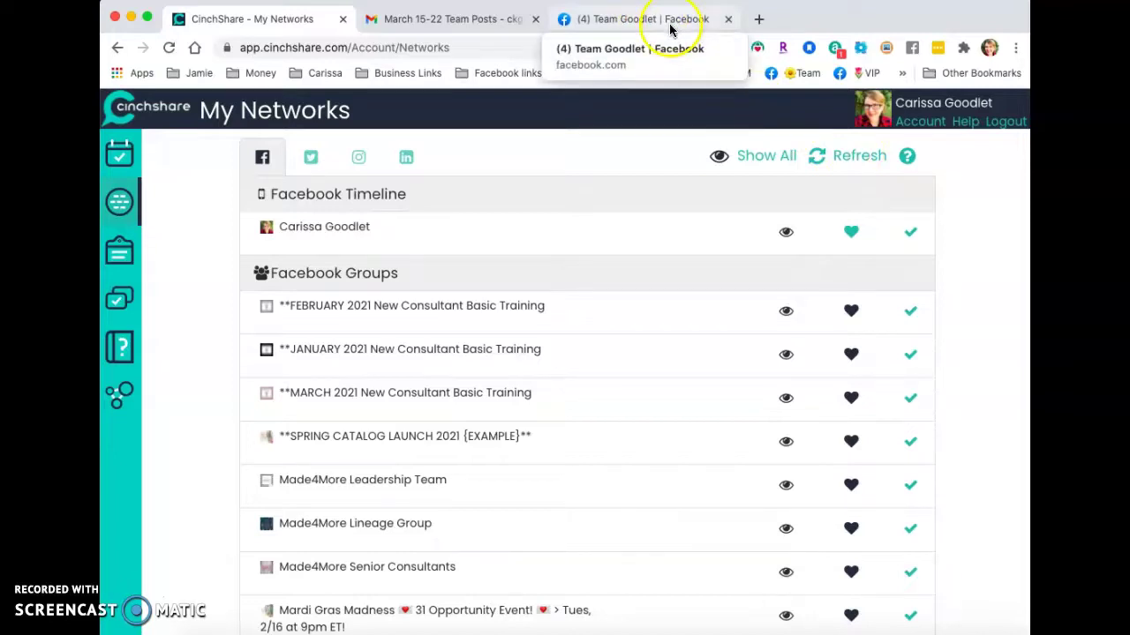
left_click(861, 157)
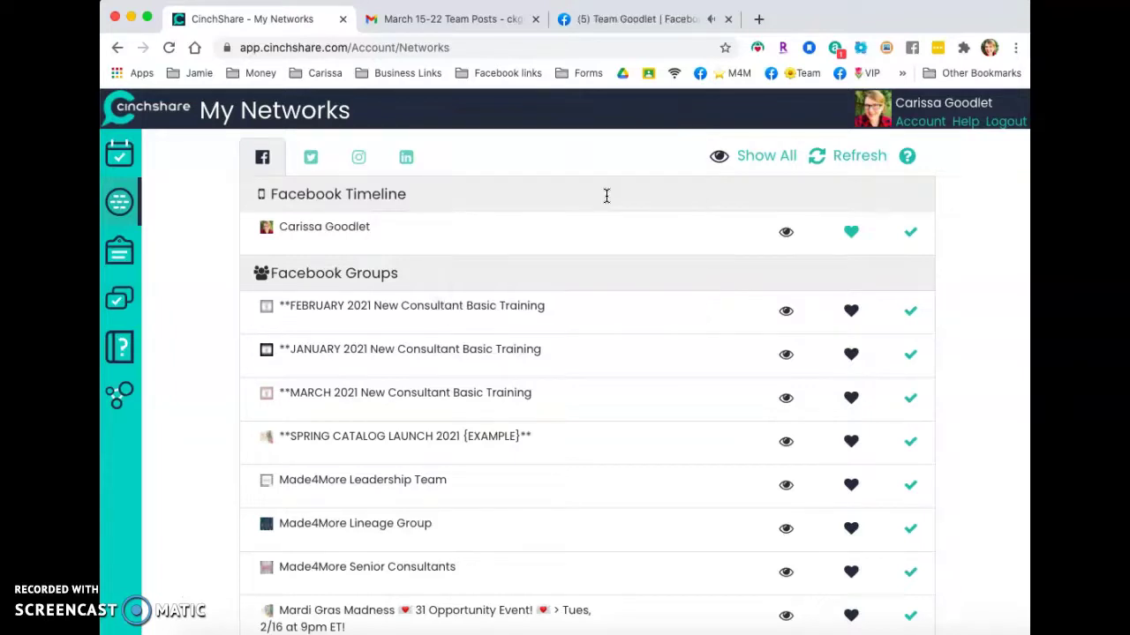
Find Team Goodlet among the Facebook groups, toggle its favorite mark and switch the mark back.
scroll(503, 419, "down", 5)
scroll(506, 422, "down", 8)
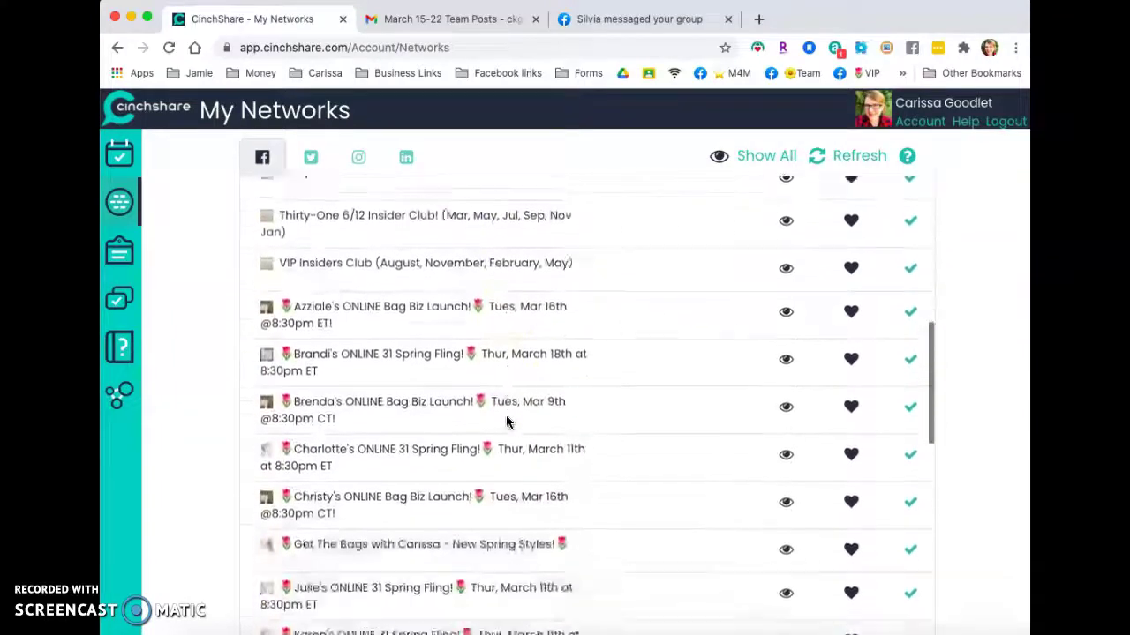
scroll(506, 422, "up", 5)
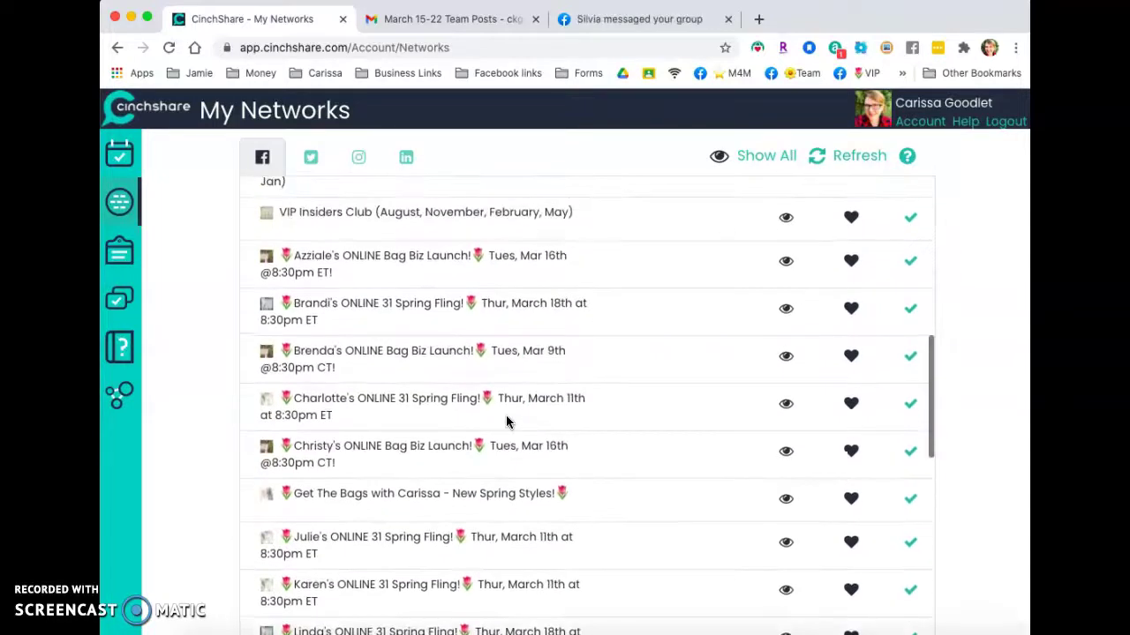
scroll(507, 422, "down", 10)
scroll(505, 422, "up", 8)
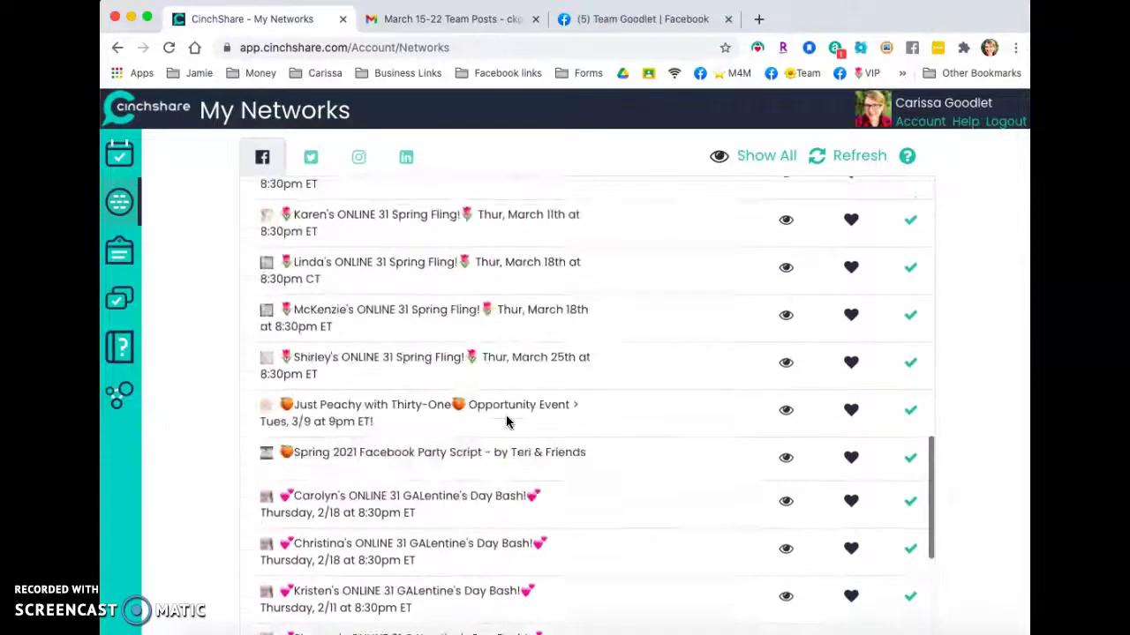
scroll(505, 422, "up", 5)
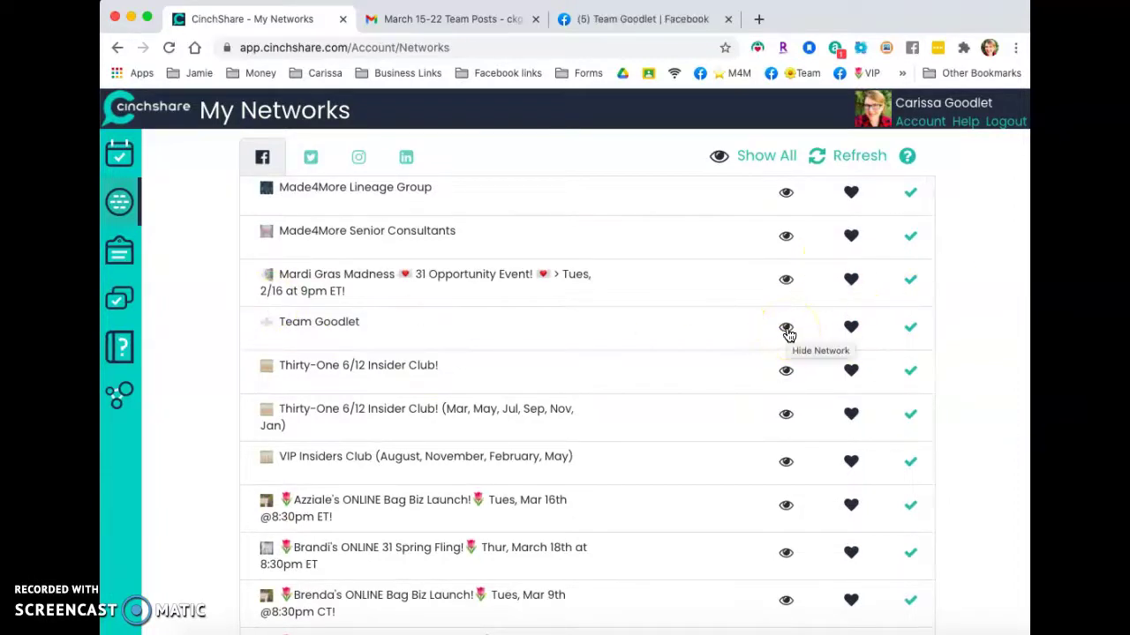
left_click(852, 332)
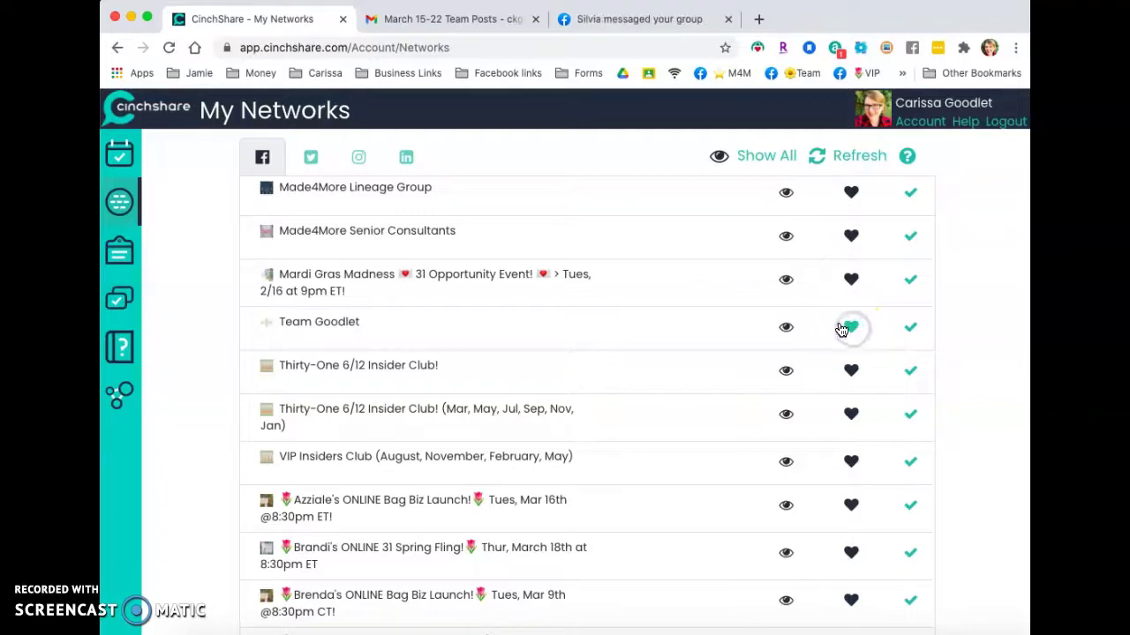
left_click(853, 332)
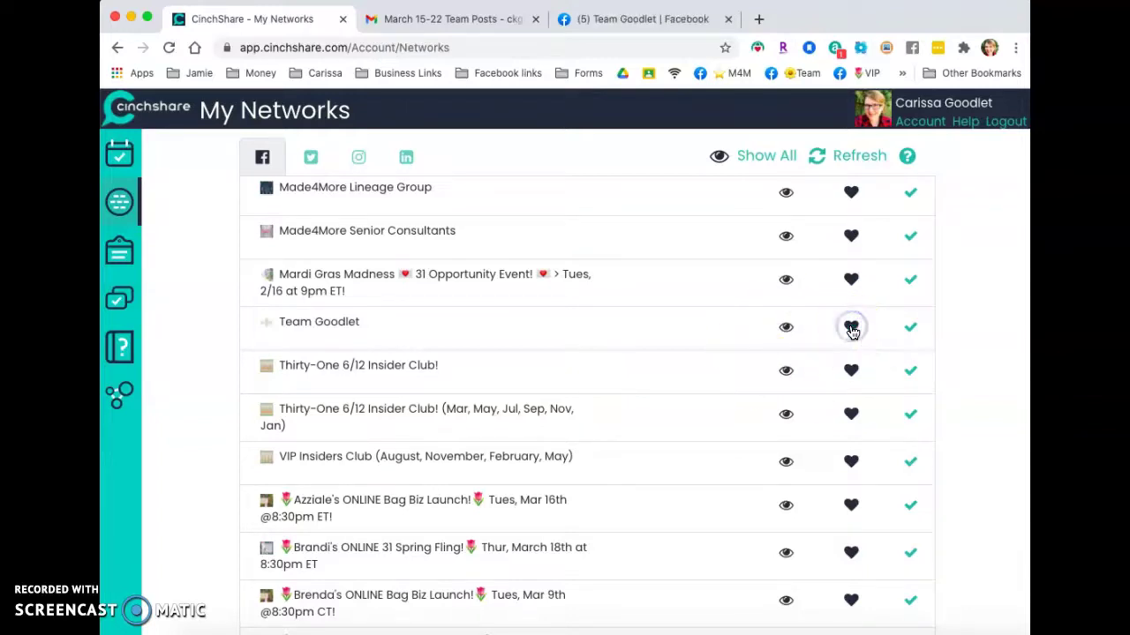
Show all networks including hidden ones, look through the groups and hide the hidden ones again.
left_click(761, 154)
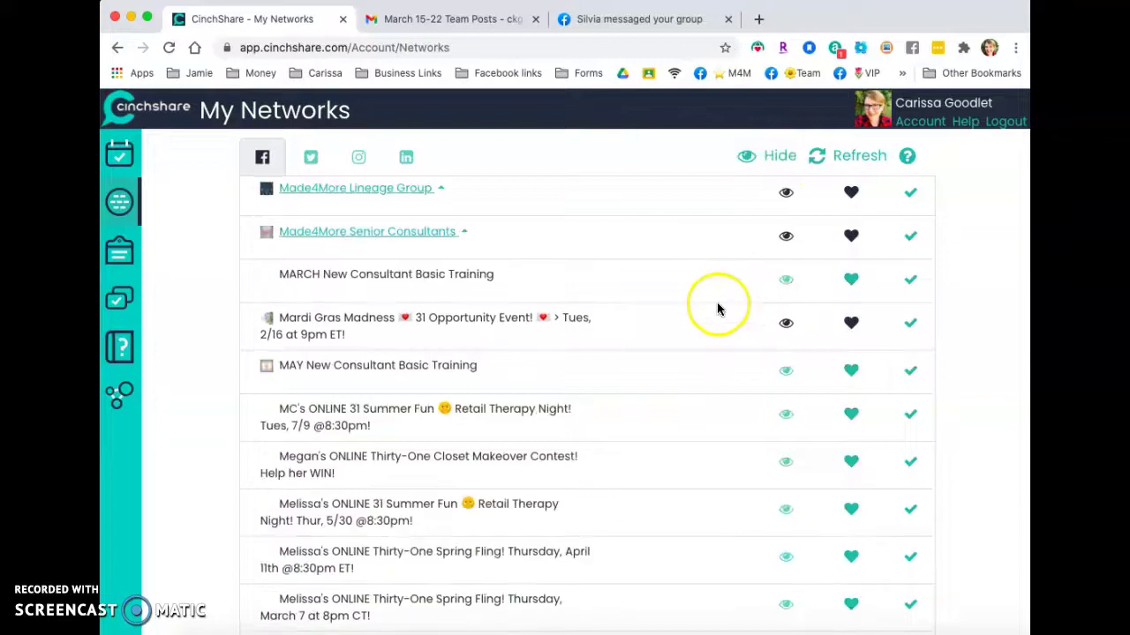
scroll(540, 430, "down", 5)
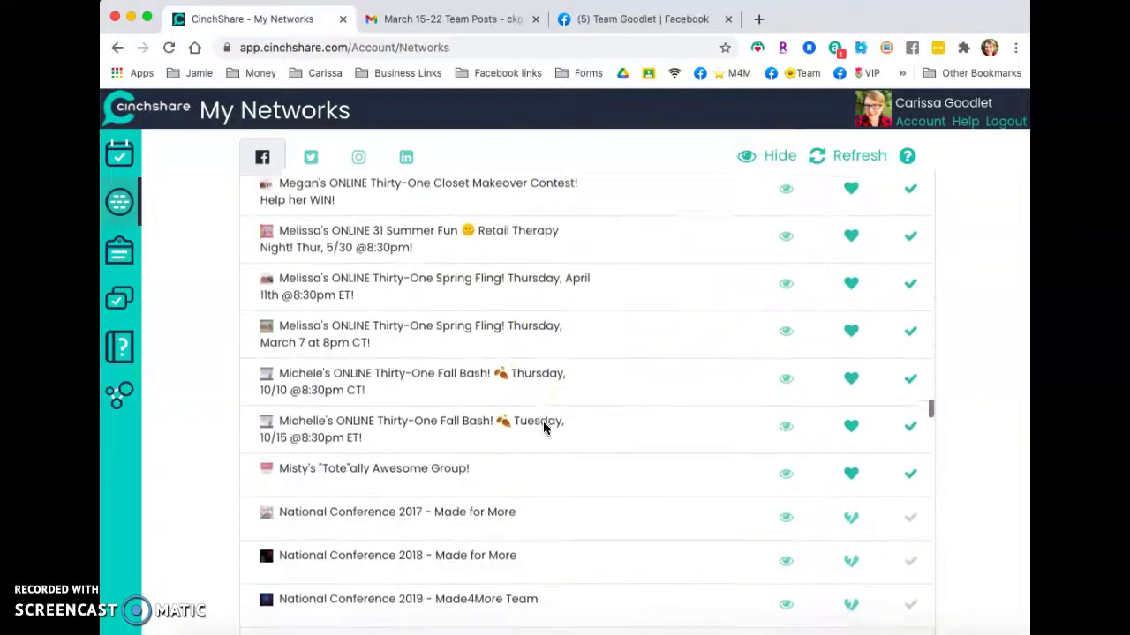
scroll(542, 426, "down", 2)
scroll(556, 388, "up", 5)
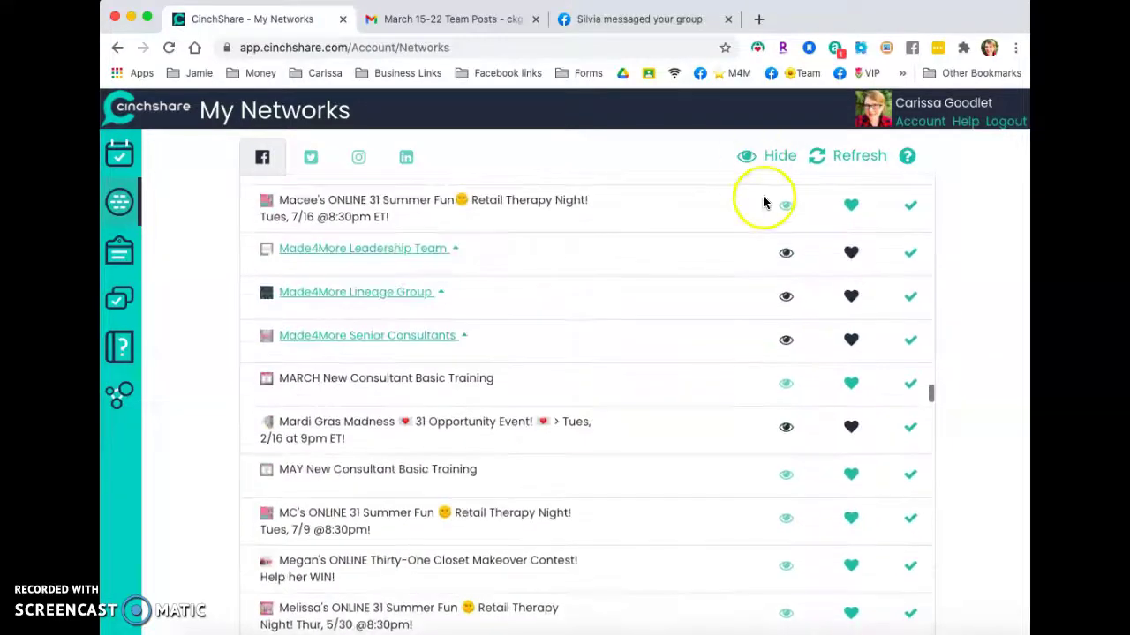
scroll(766, 194, "up", 5)
left_click(770, 159)
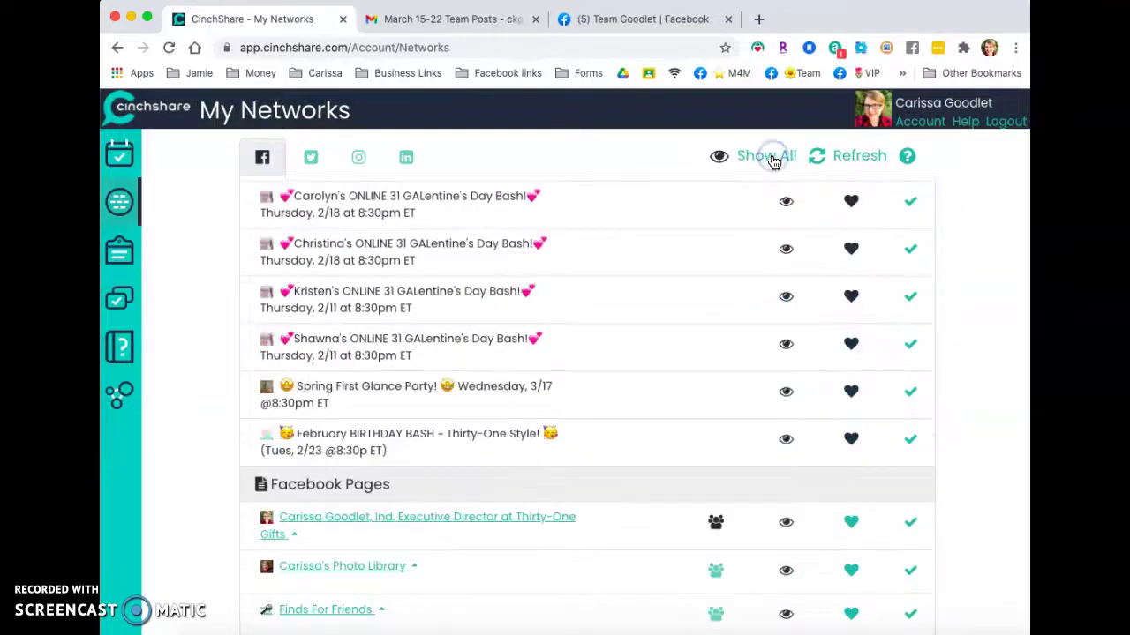
scroll(857, 362, "up", 10)
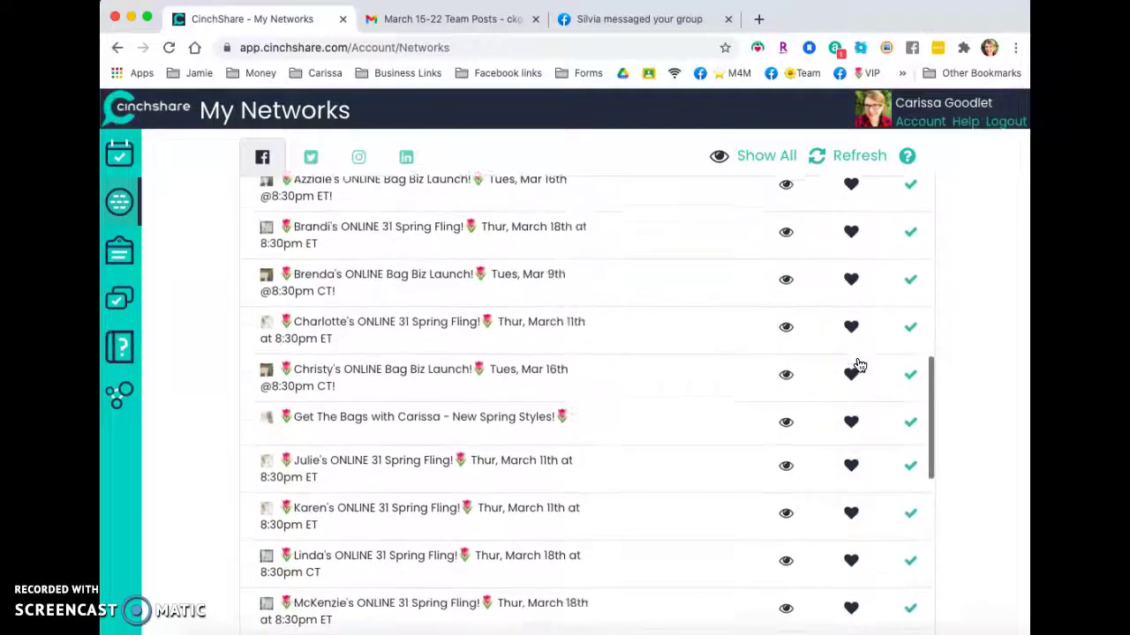
scroll(857, 363, "up", 10)
left_click(334, 296)
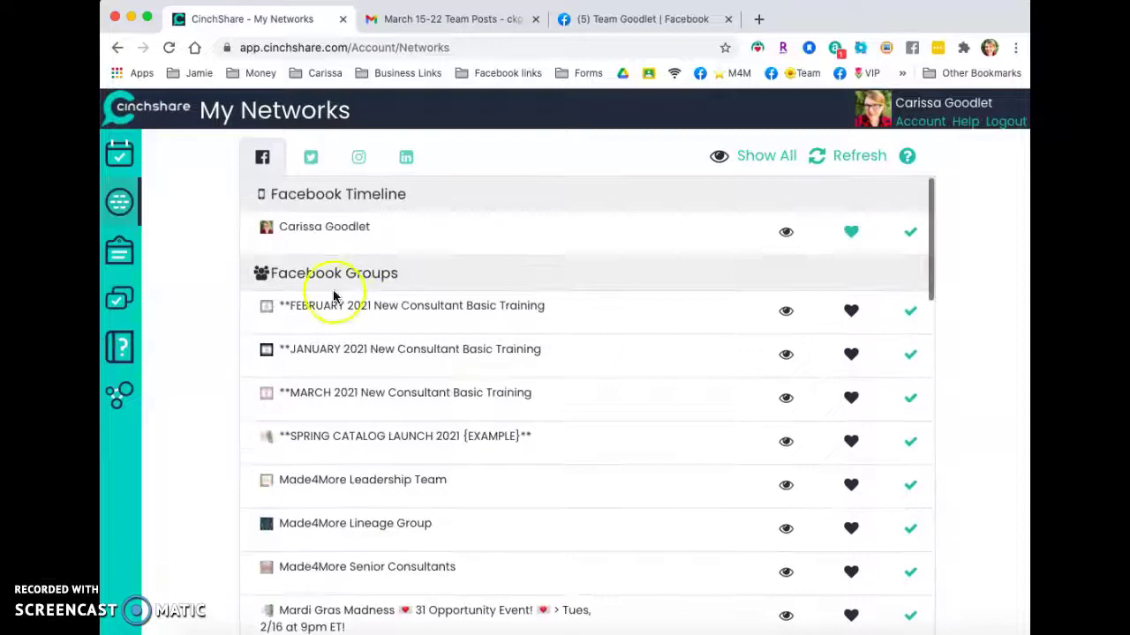
Open Manage Posts, switch to the March 15-22 Team Posts e-mail in Gmail, follow its CinchShare link and view the shared March15-21 Team folder.
left_click(121, 301)
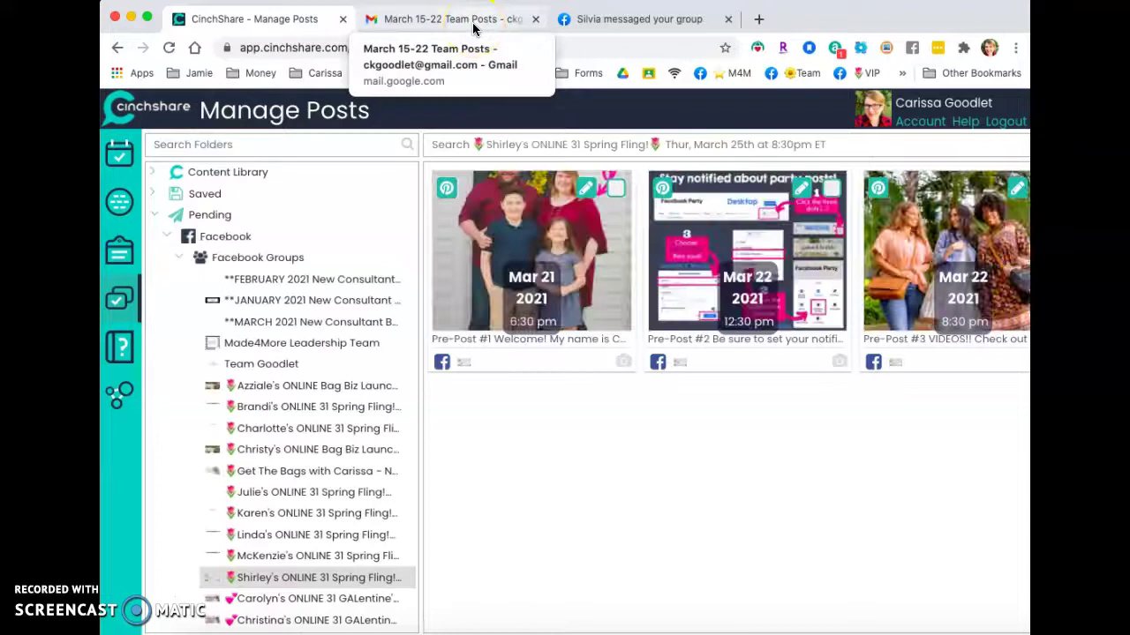
left_click(473, 24)
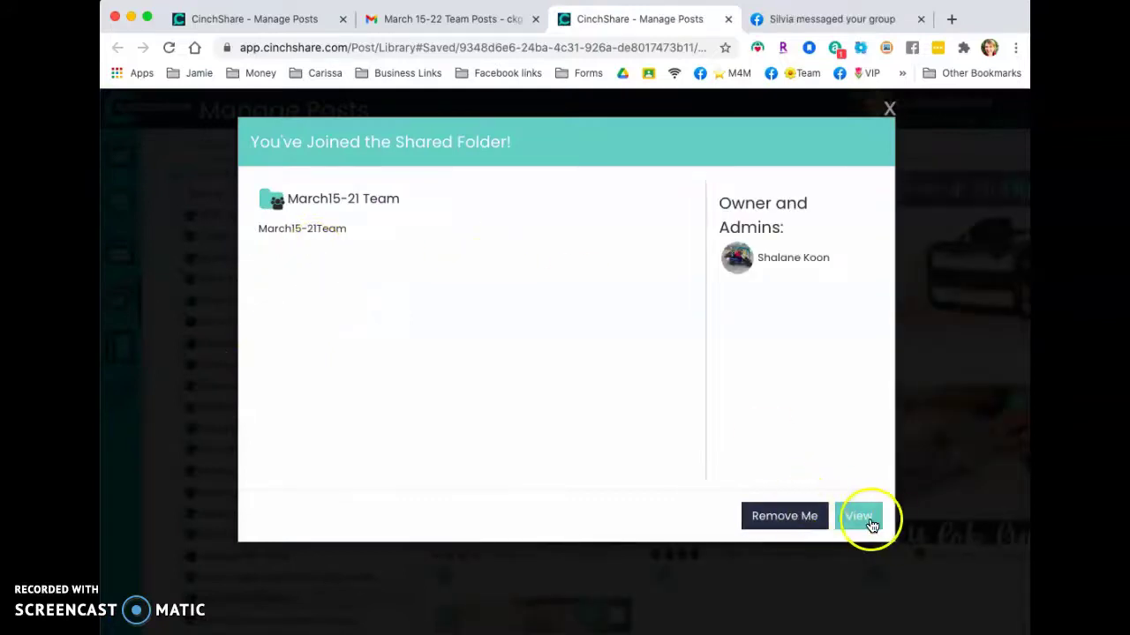
left_click(479, 21)
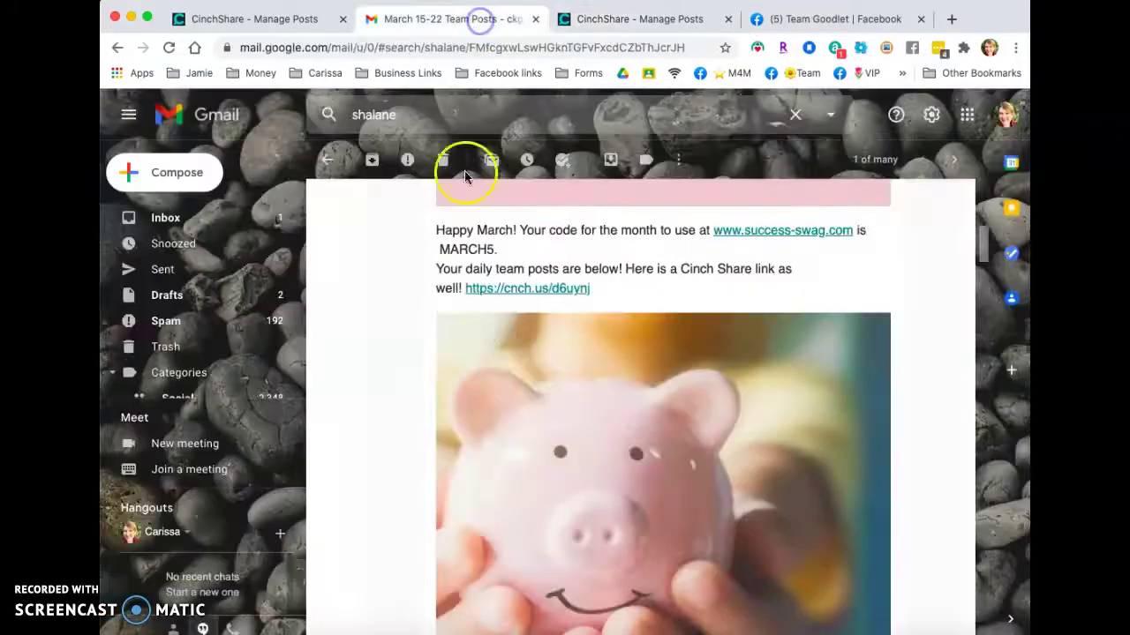
left_click(629, 24)
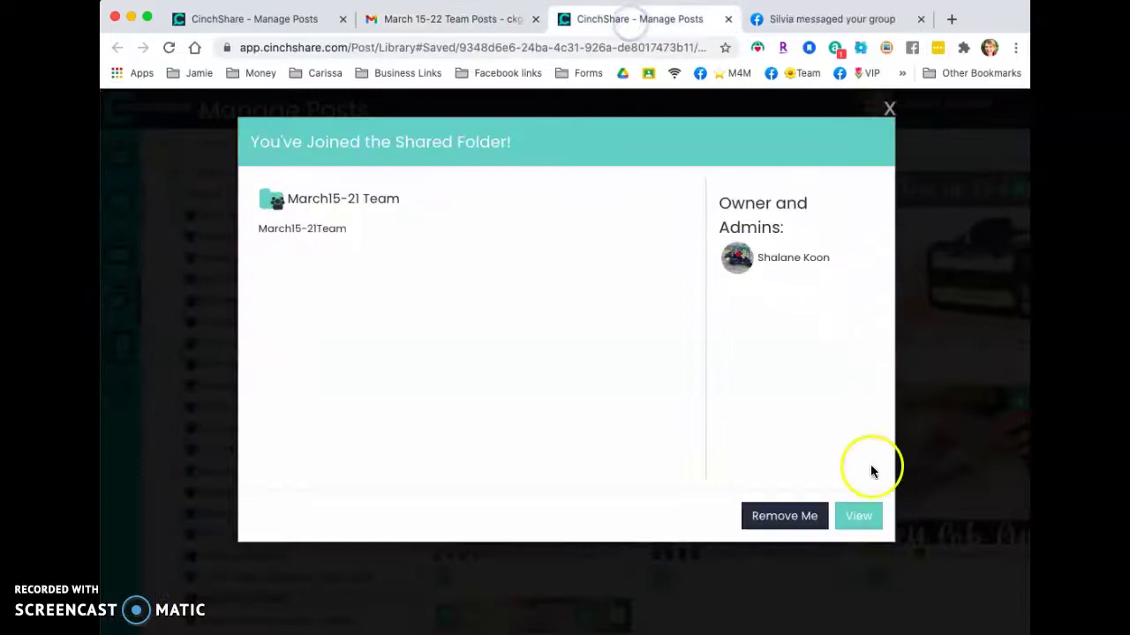
left_click(858, 518)
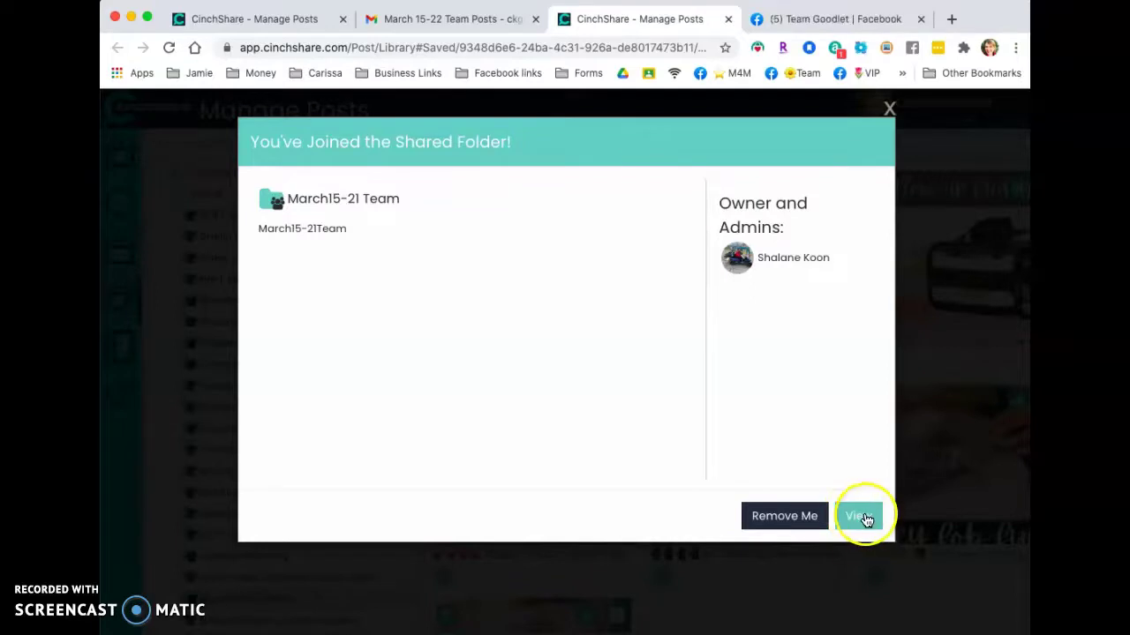
Select all posts in the March15-21 Team folder and start a batch post with them.
scroll(303, 556, "down", 3)
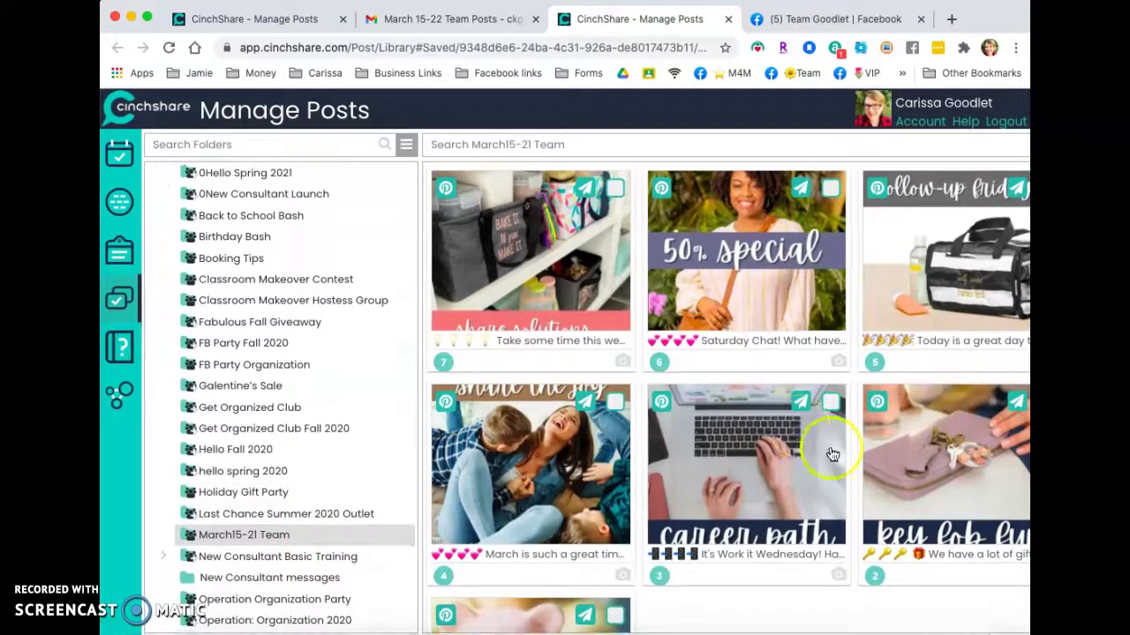
scroll(277, 270, "up", 3)
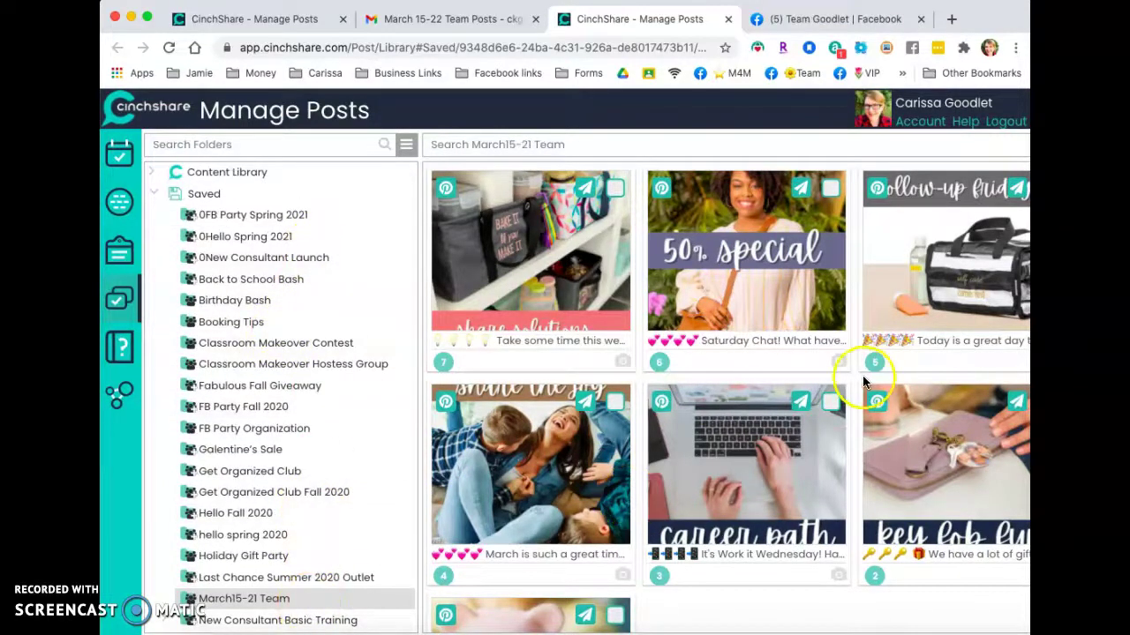
scroll(865, 379, "right", 2)
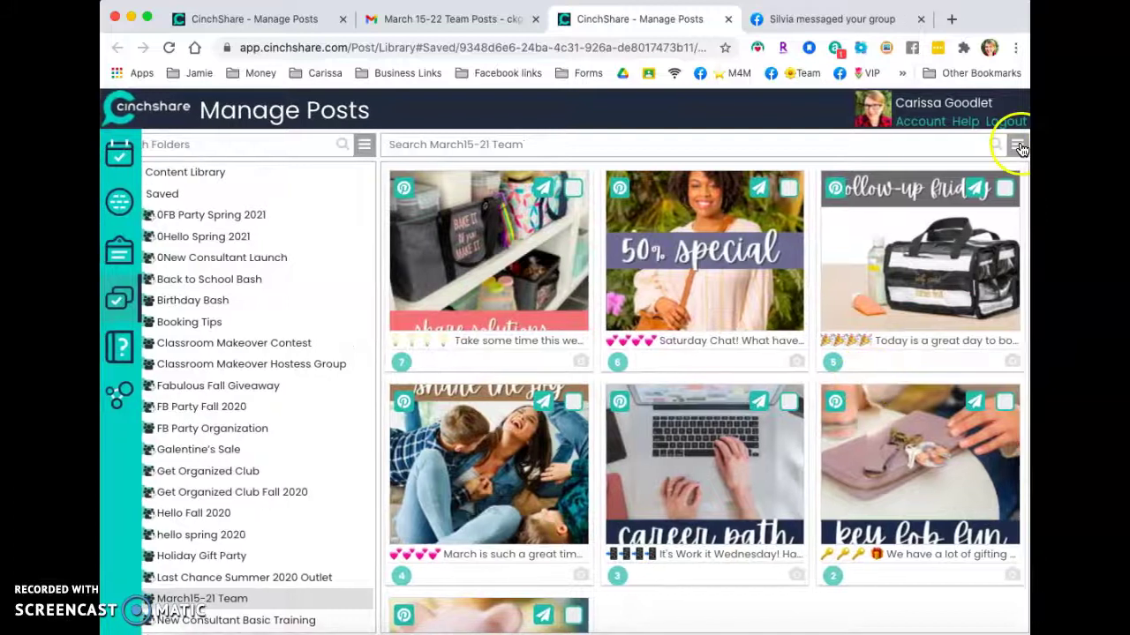
left_click(1017, 144)
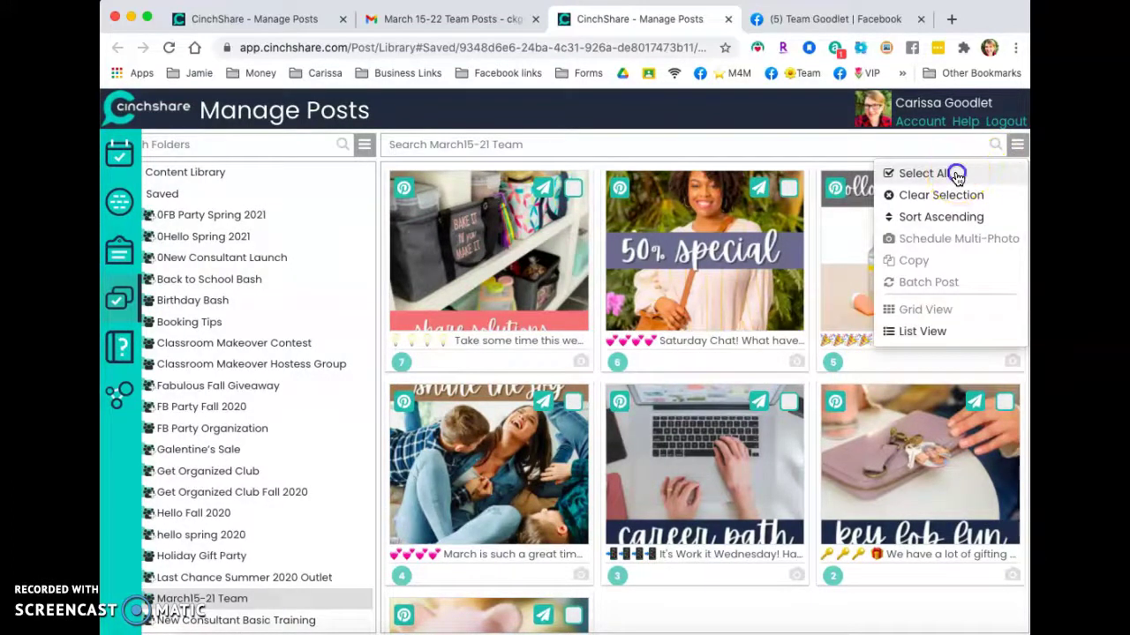
left_click(957, 174)
left_click(1015, 149)
left_click(906, 288)
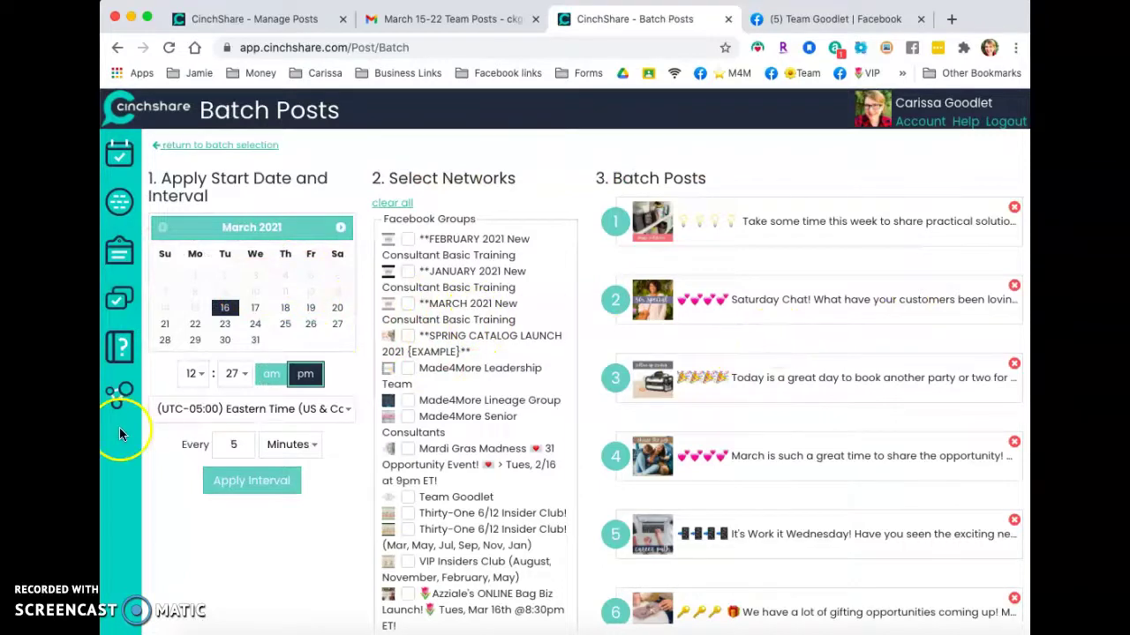
Set the batch's start to March 22, 2021 at 7:30 am.
left_click(193, 373)
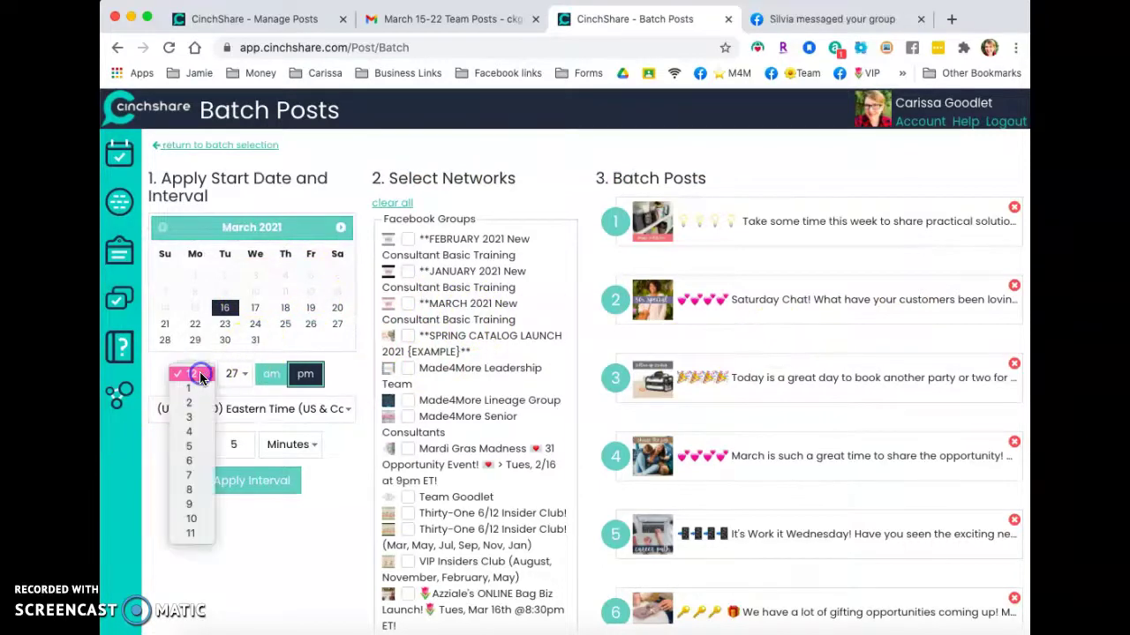
left_click(199, 478)
left_click(245, 373)
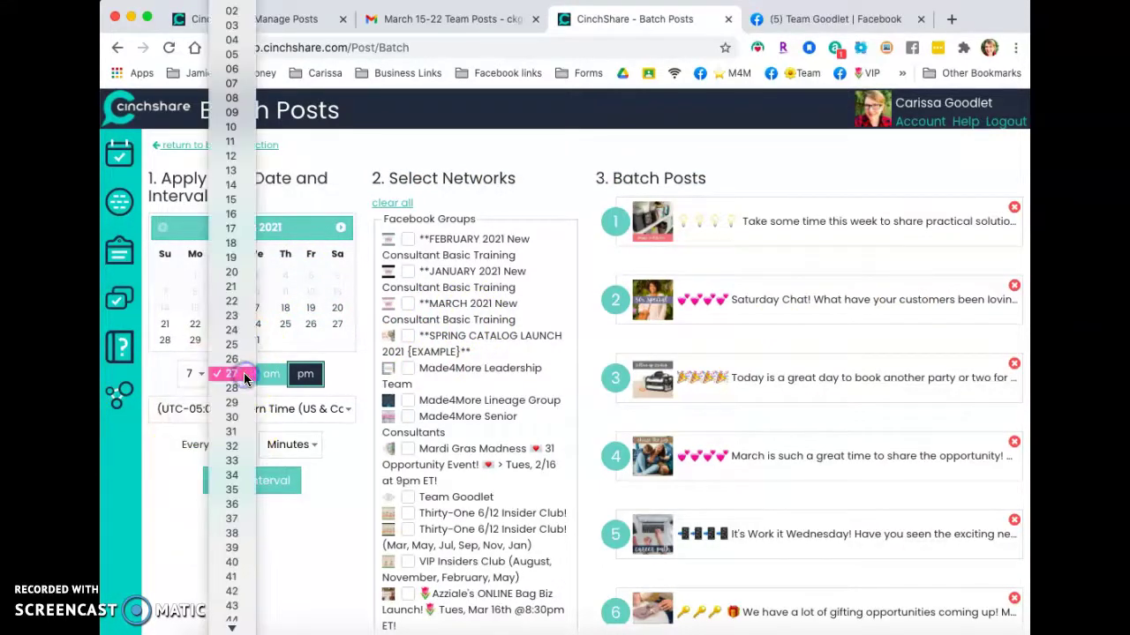
left_click(232, 413)
left_click(273, 379)
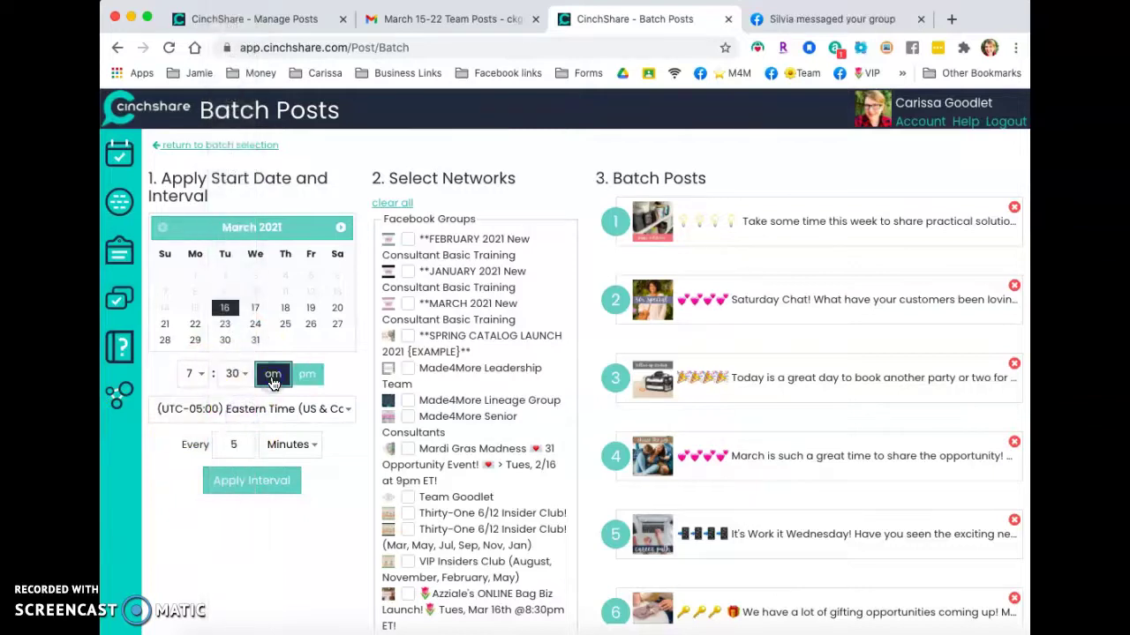
left_click(237, 443)
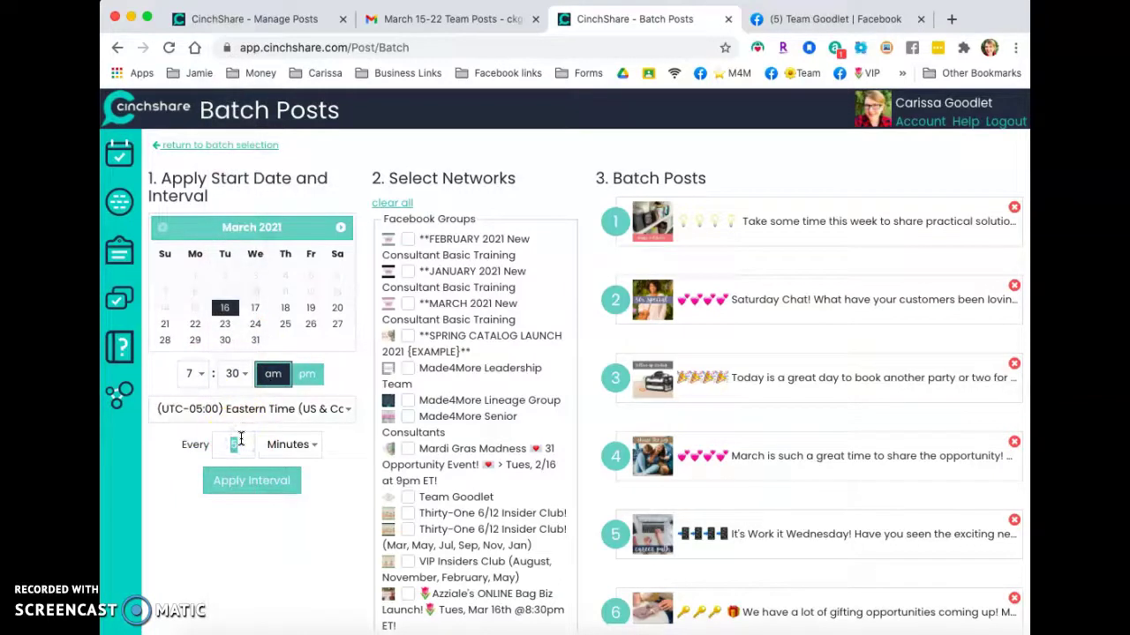
left_click(240, 439)
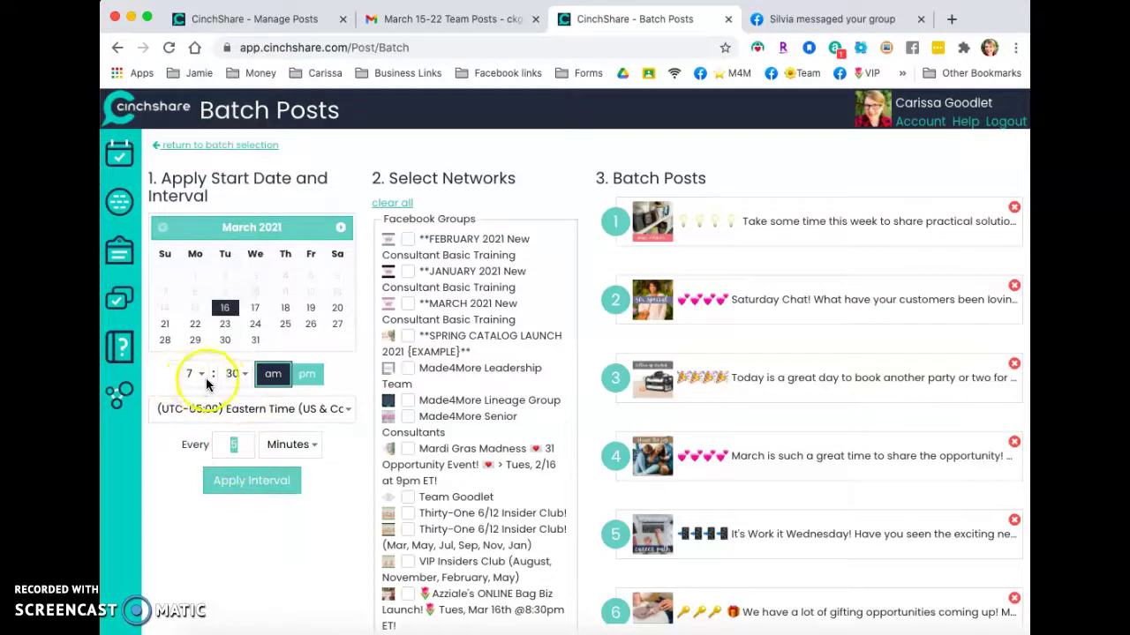
left_click(197, 325)
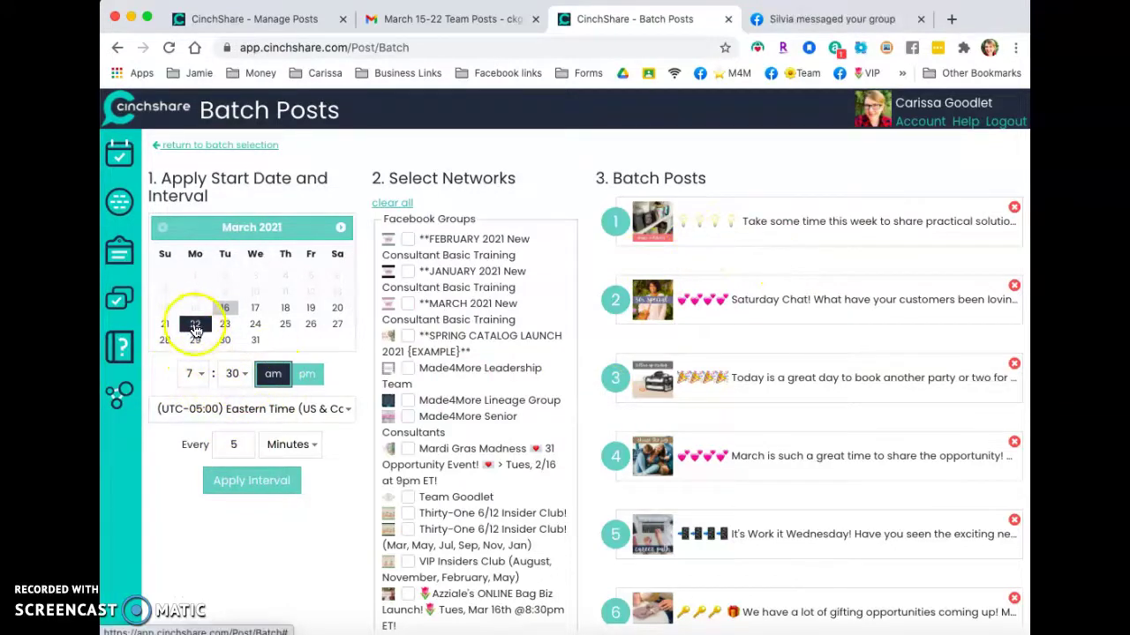
Set the posting interval to every 1 day, apply it, and check the dates given to the batch posts.
double_click(243, 446)
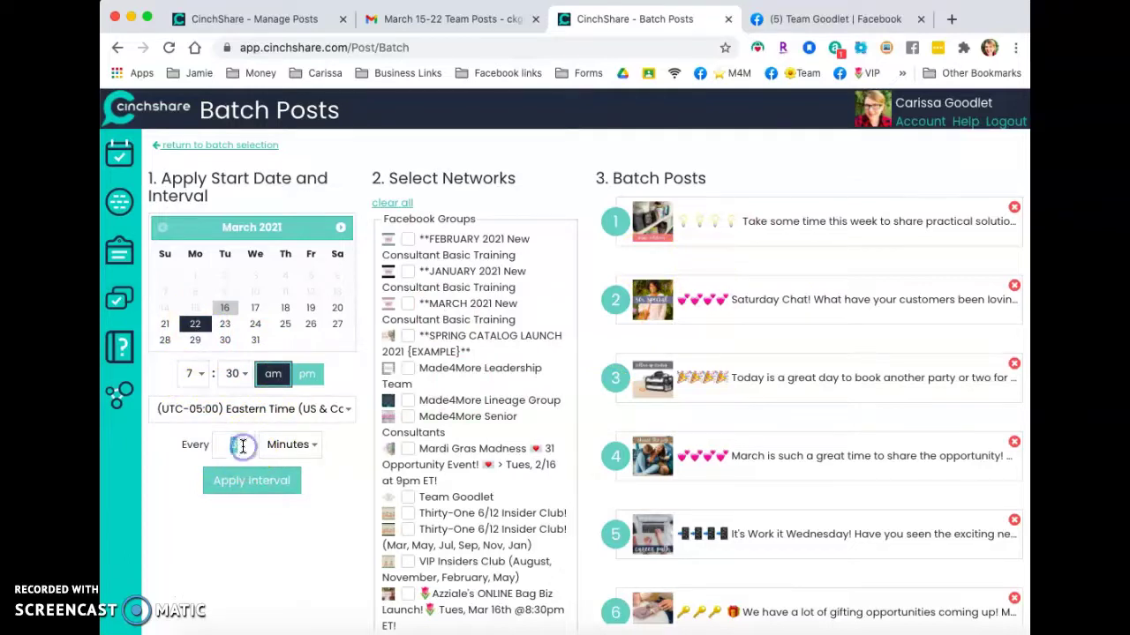
type("1")
left_click(298, 445)
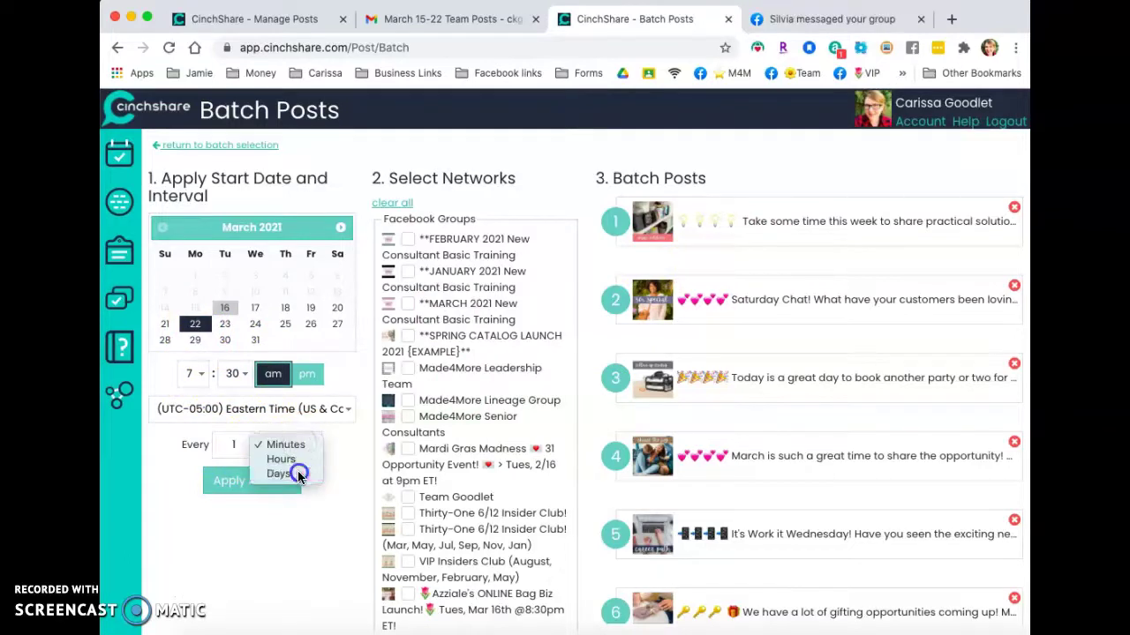
left_click(298, 473)
left_click(275, 482)
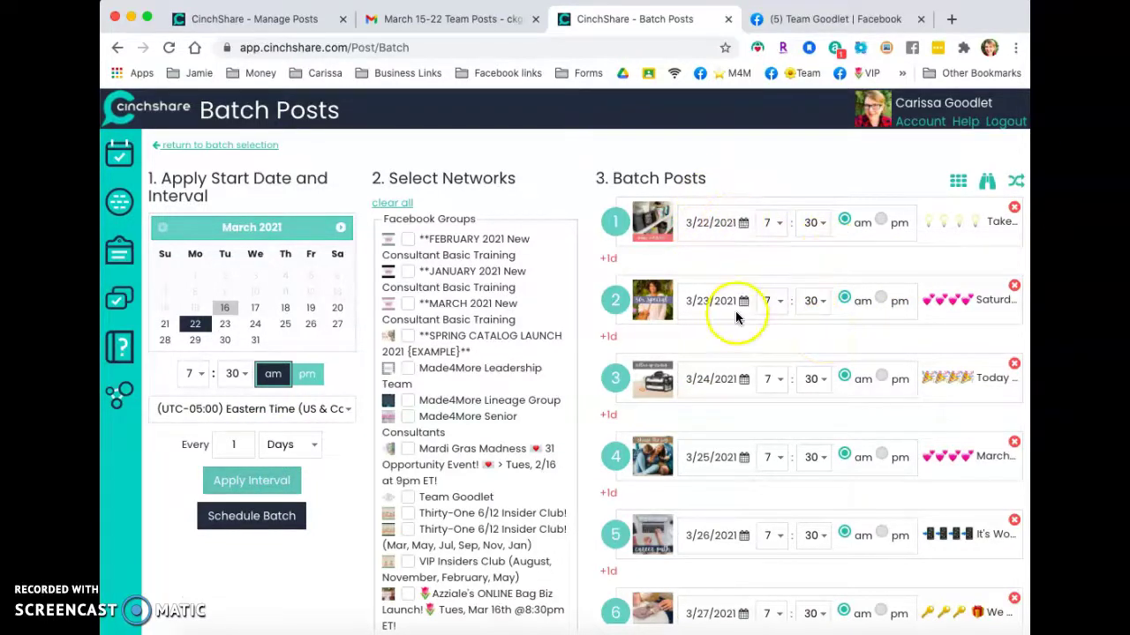
scroll(752, 540, "down", 2)
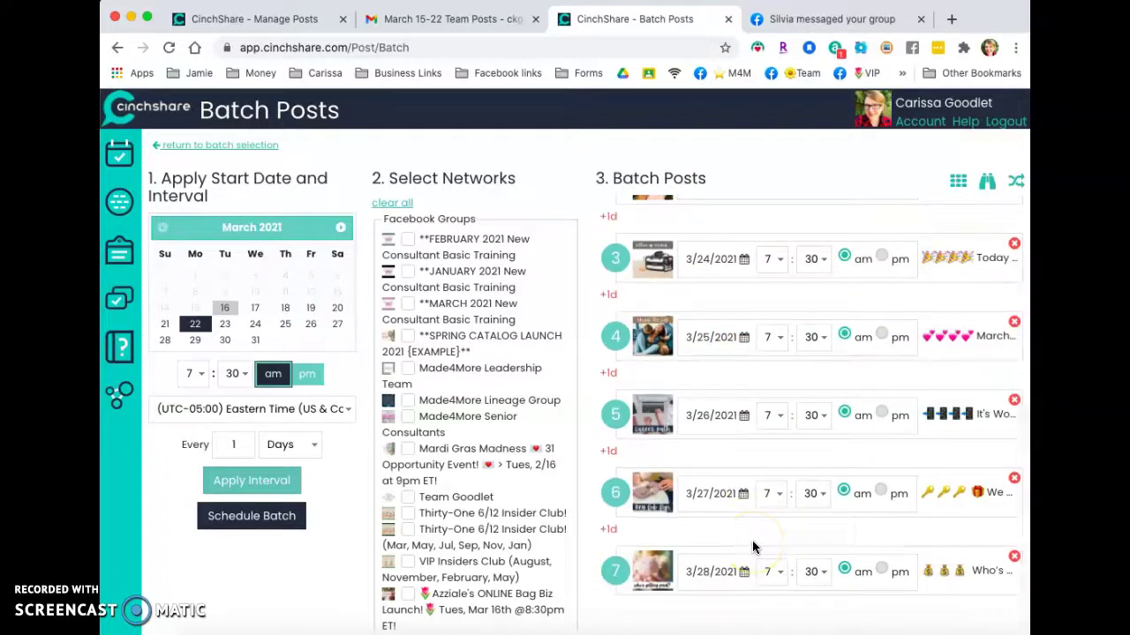
scroll(752, 547, "up", 2)
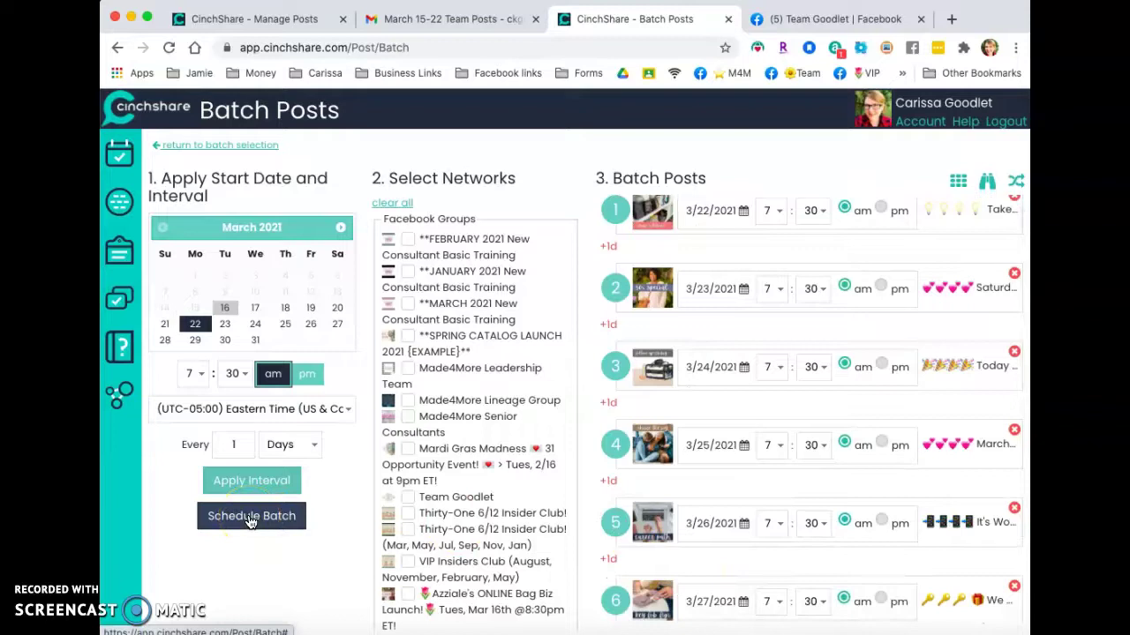
Select the Team Goodlet Facebook group as the network and schedule the batch.
left_click(250, 521)
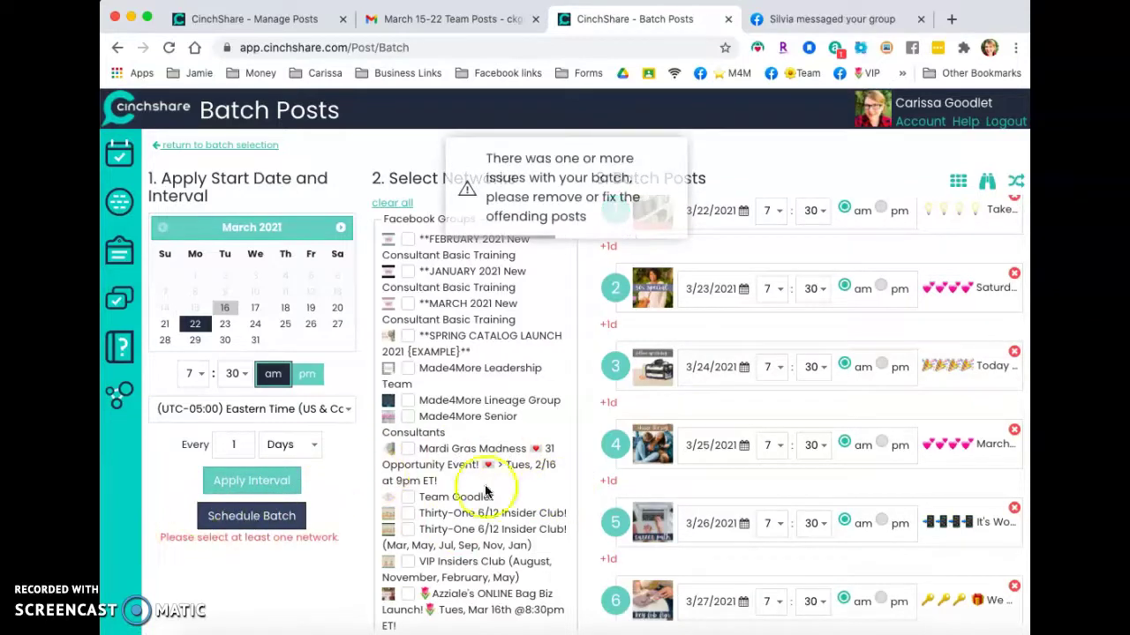
left_click(408, 499)
left_click(234, 517)
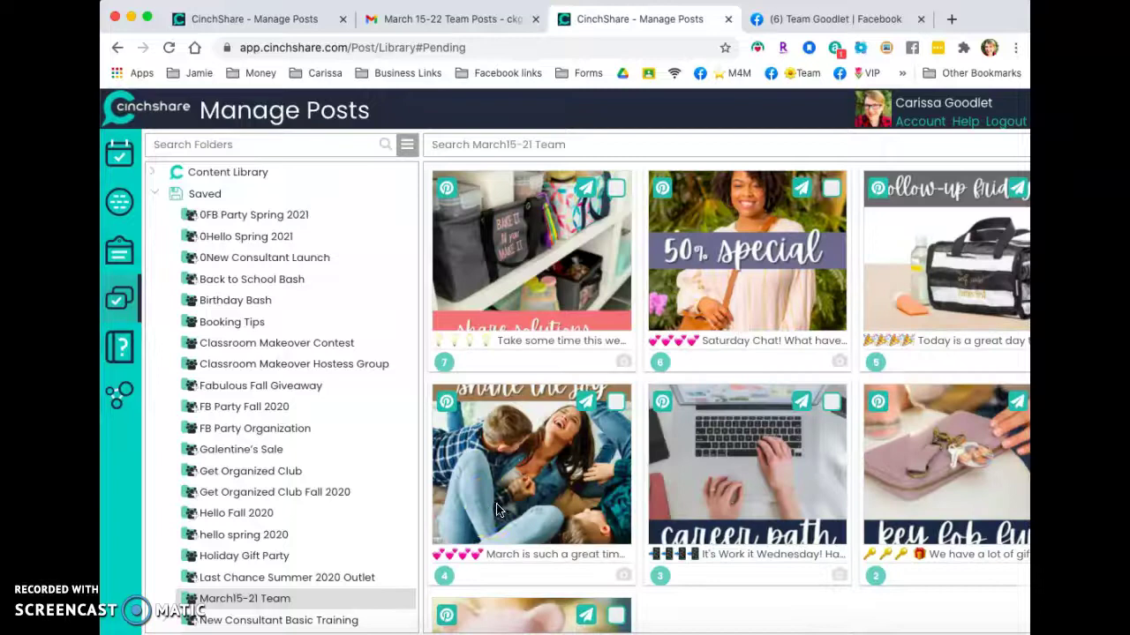
Open the pending posts of the Team Goodlet Facebook group and look through their scheduled dates.
scroll(371, 497, "down", 15)
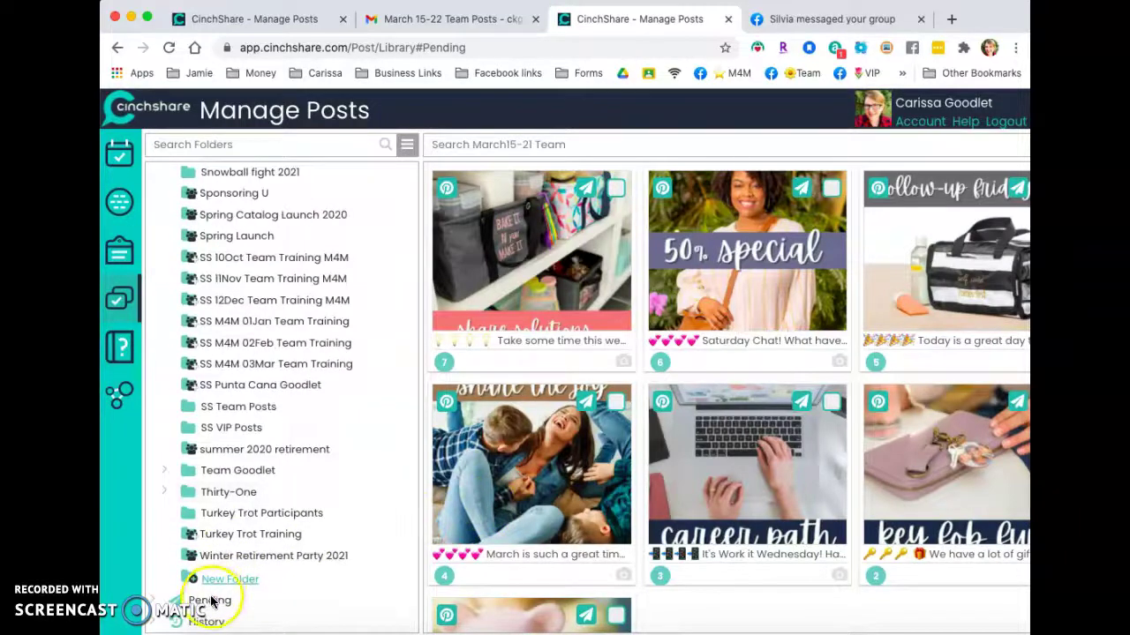
scroll(218, 291, "up", 15)
left_click(155, 194)
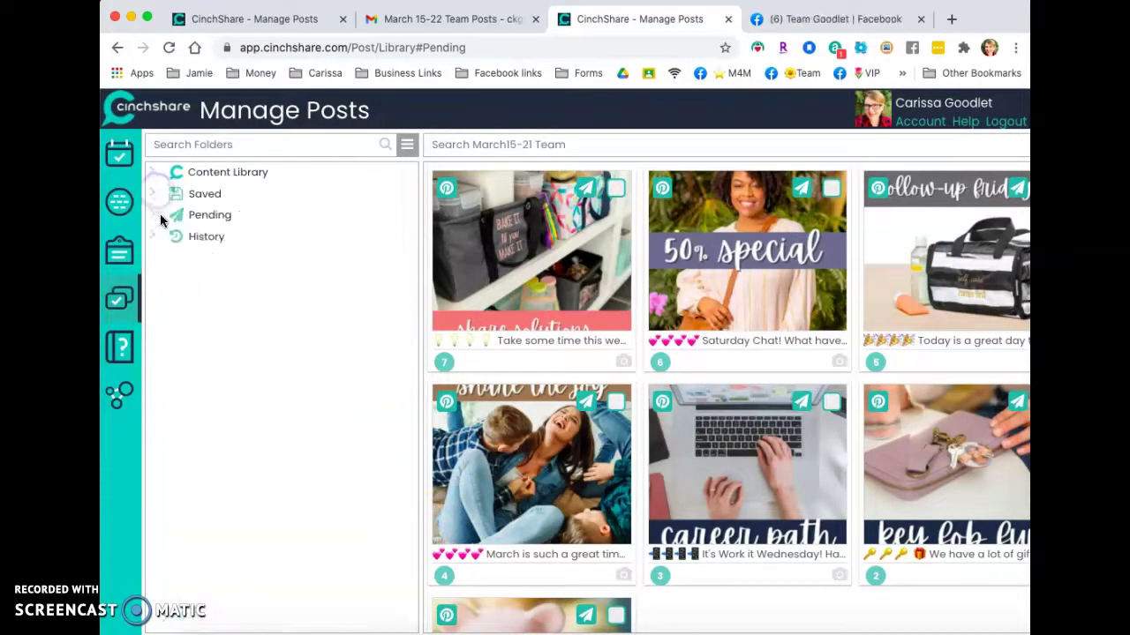
left_click(153, 216)
left_click(217, 235)
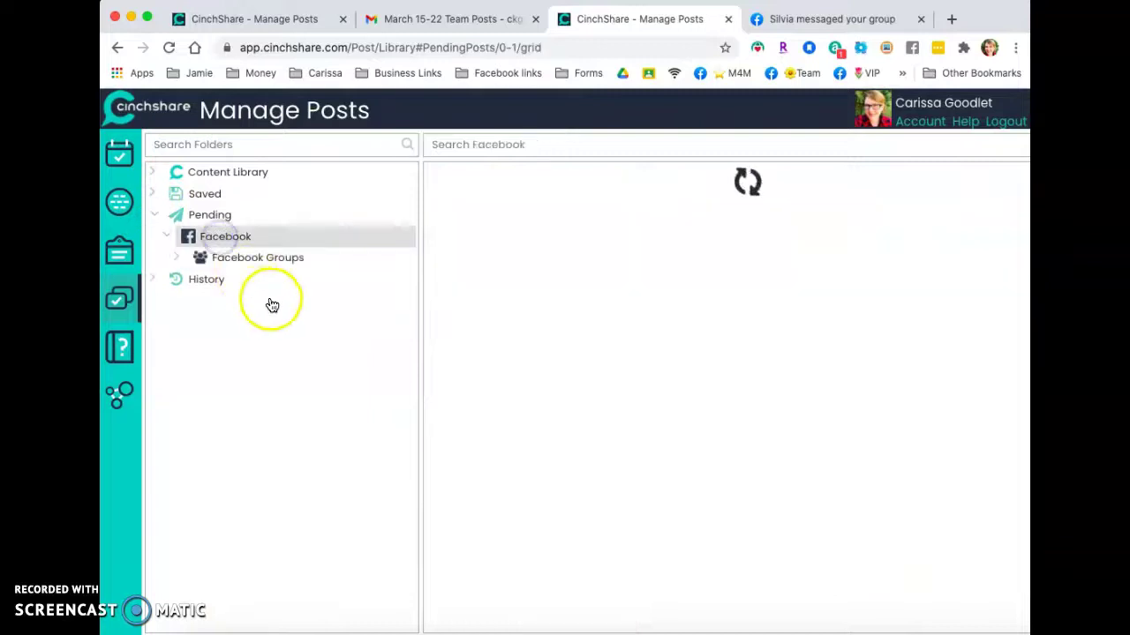
left_click(287, 258)
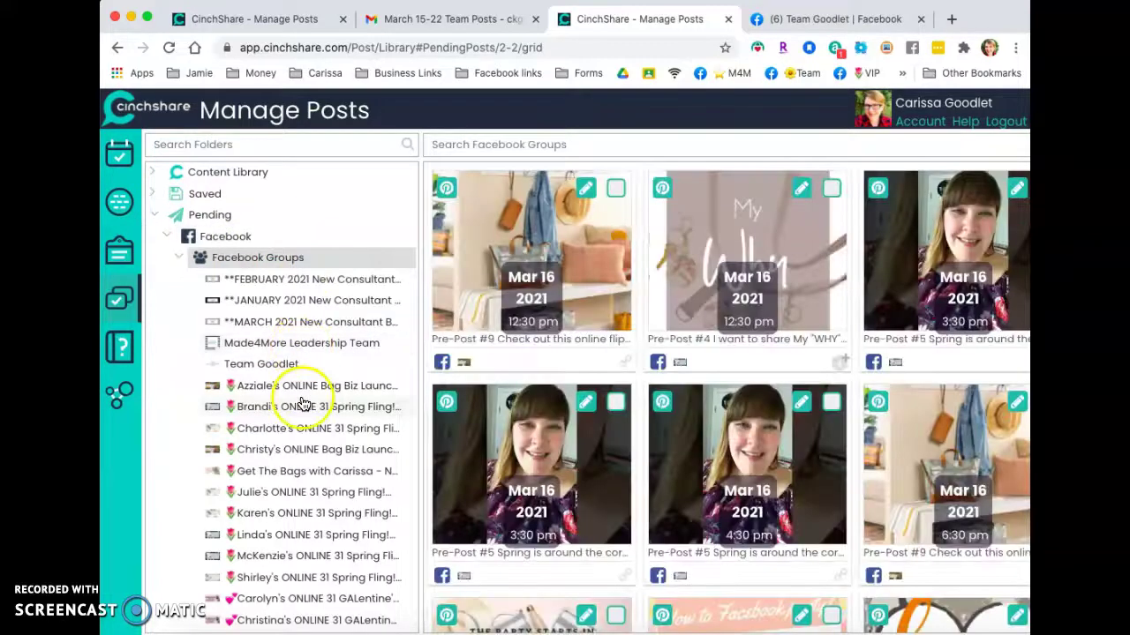
scroll(303, 403, "down", 1)
left_click(291, 338)
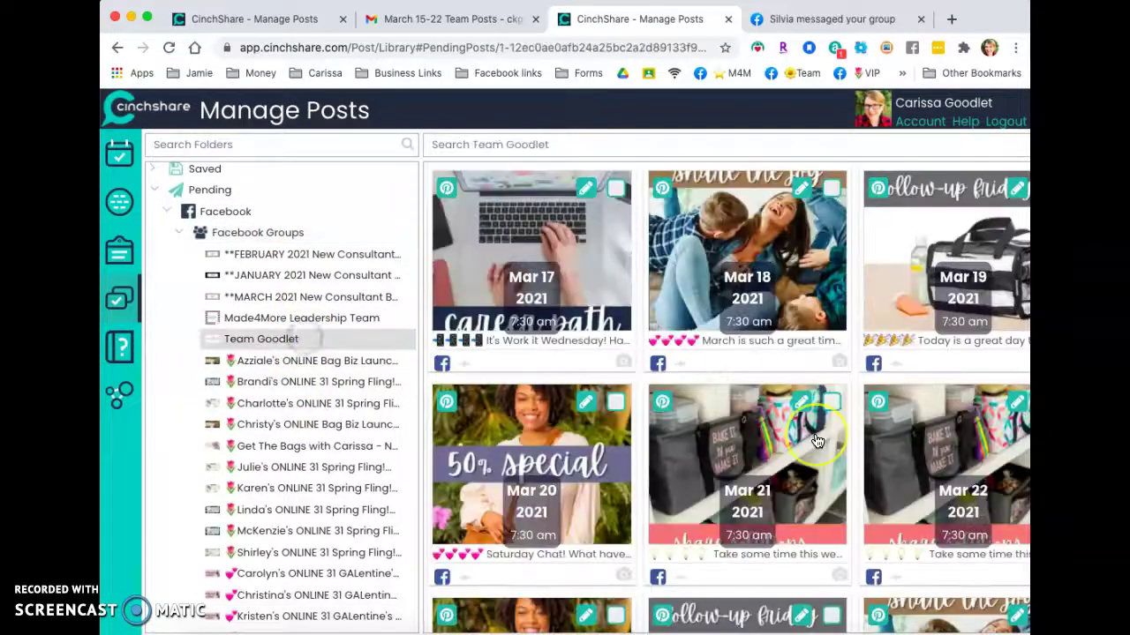
scroll(817, 441, "down", 3)
scroll(817, 441, "down", 1)
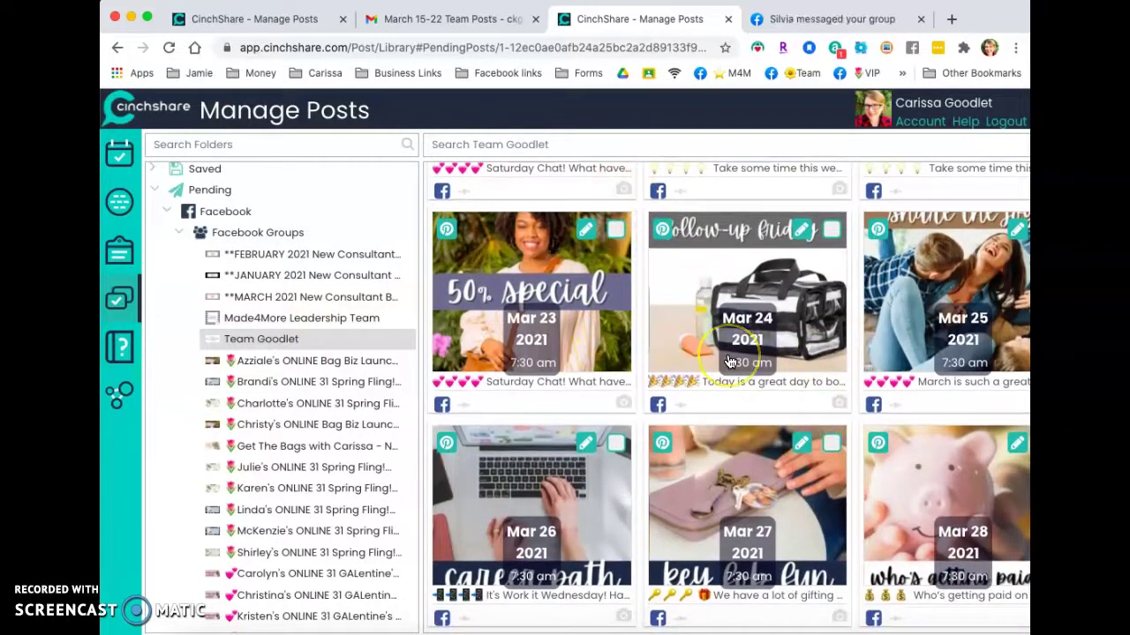
scroll(729, 362, "down", 1)
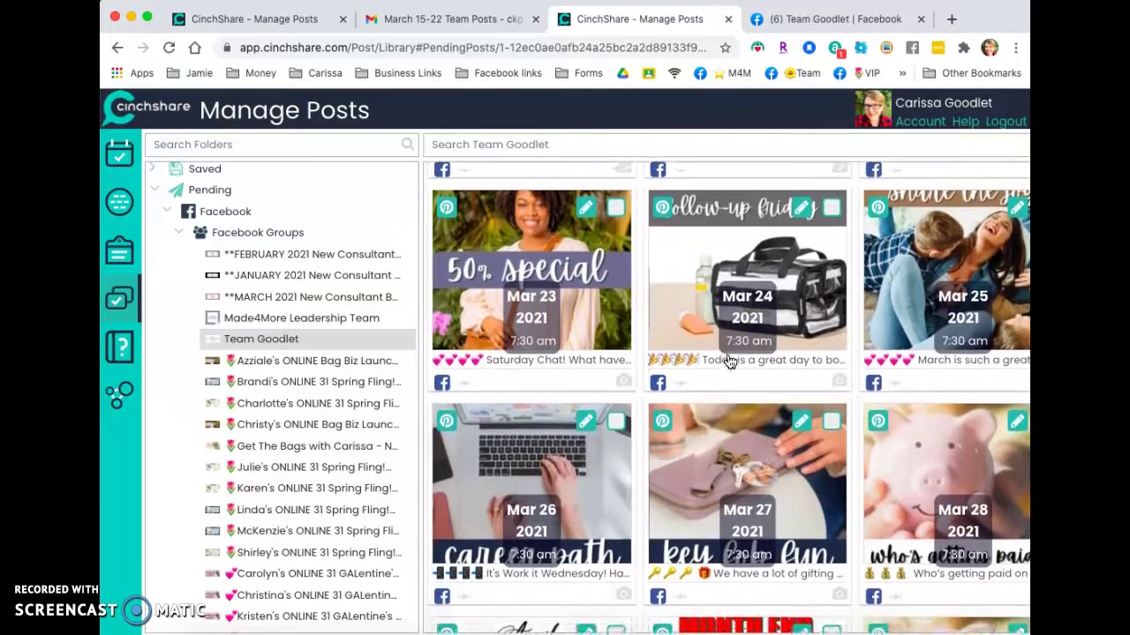
scroll(729, 362, "down", 2)
scroll(729, 362, "up", 5)
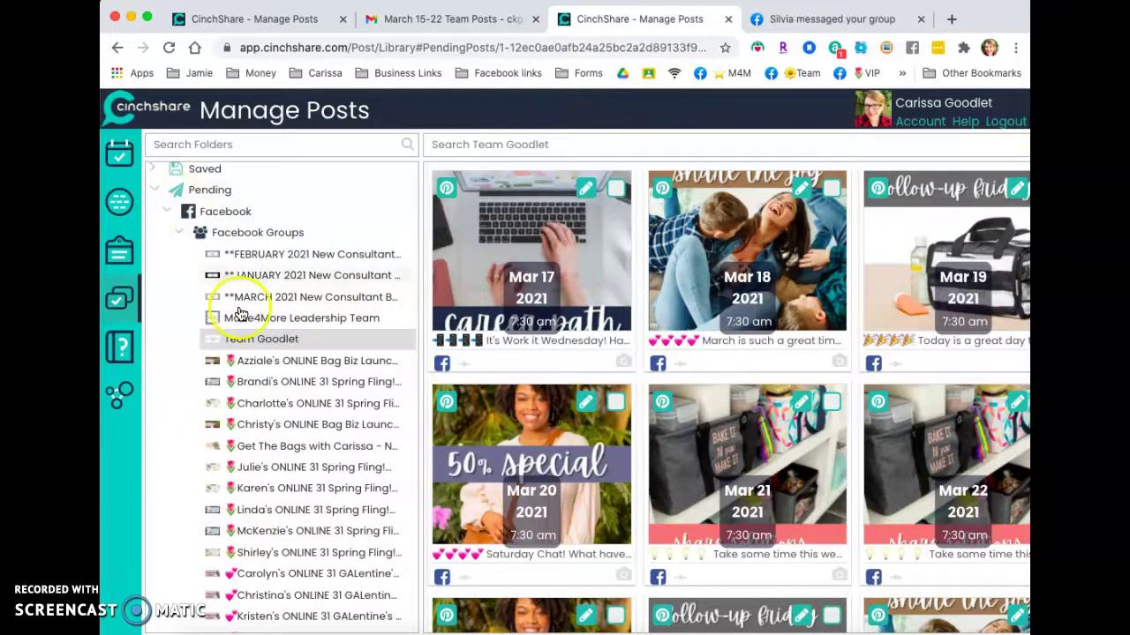
Select all pending posts of the first Spring Fling group dated March 18th at 8:30pm ET and start a batch post with them.
left_click(305, 510)
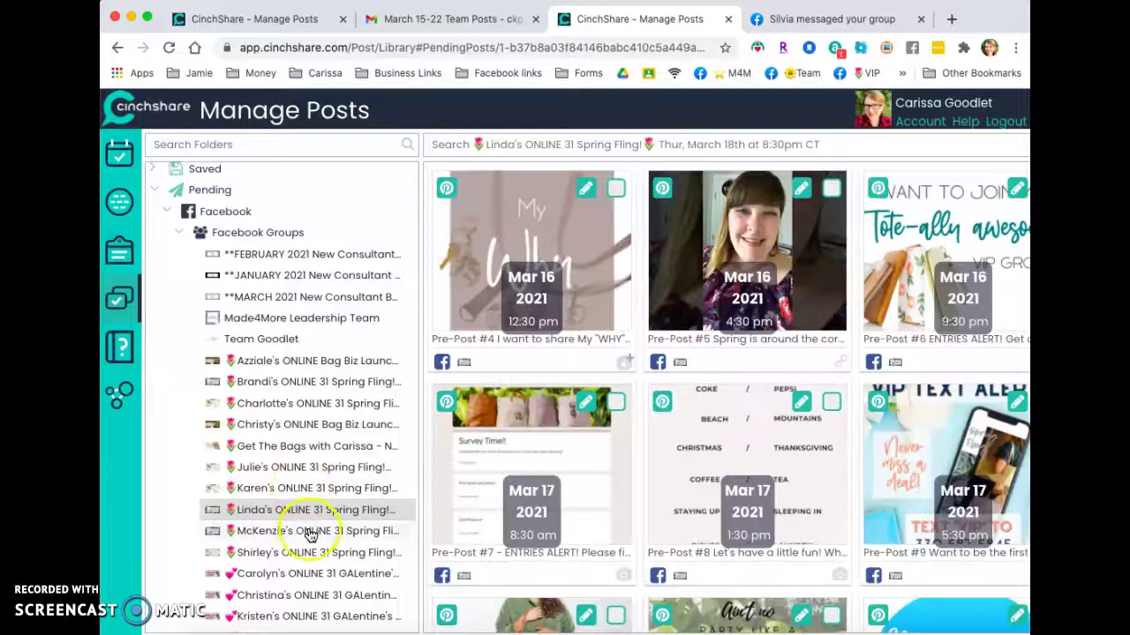
left_click(310, 381)
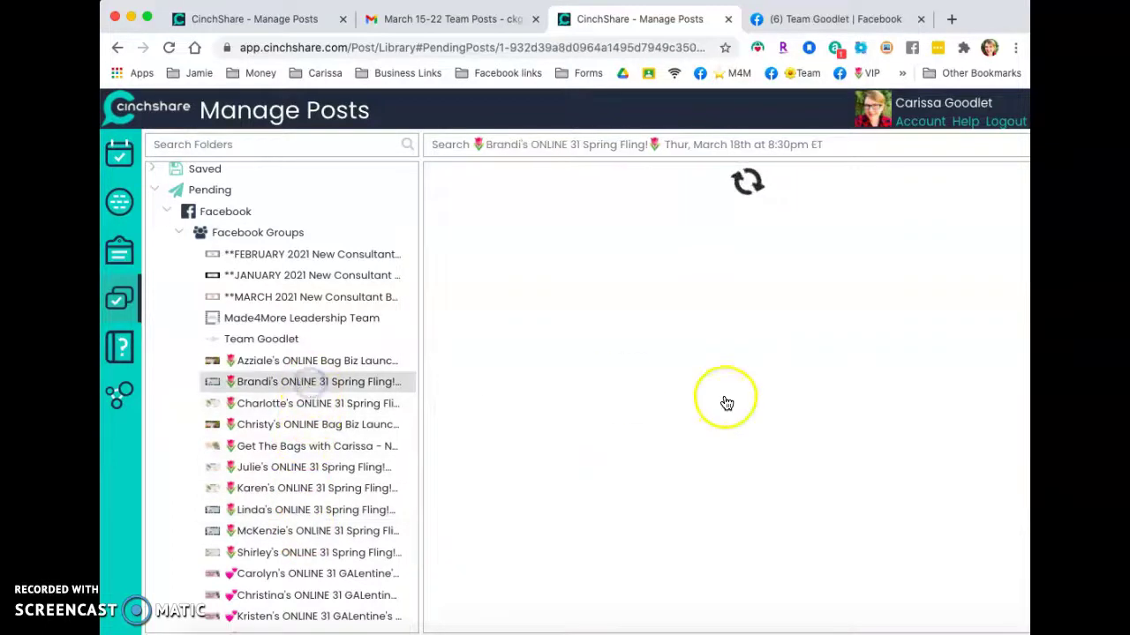
scroll(745, 407, "right", 2)
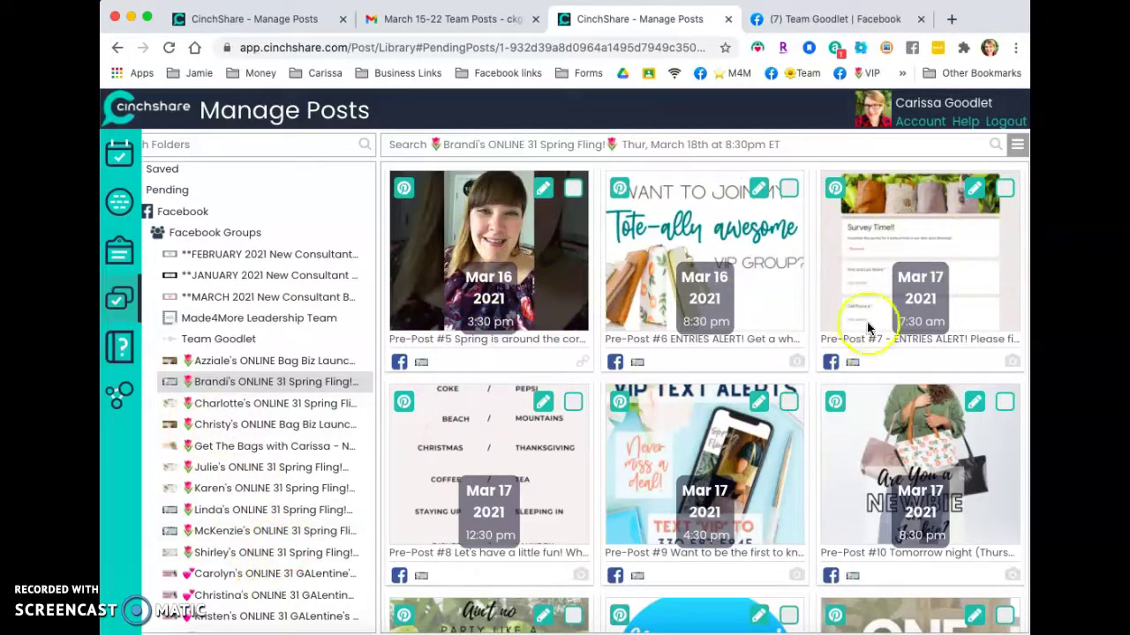
left_click(1017, 146)
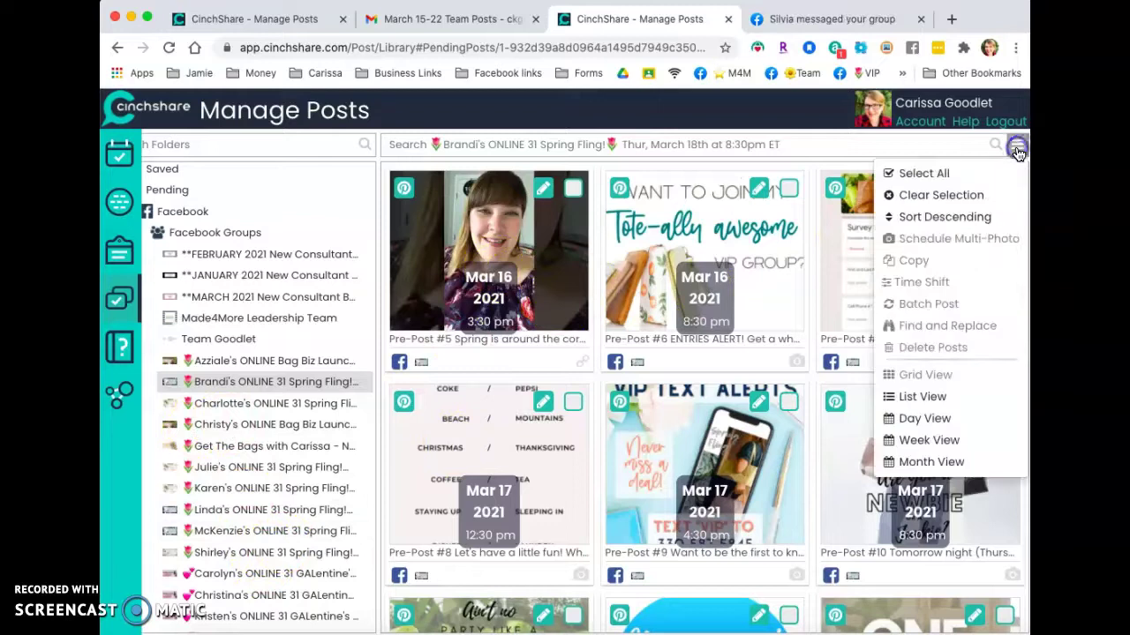
left_click(940, 176)
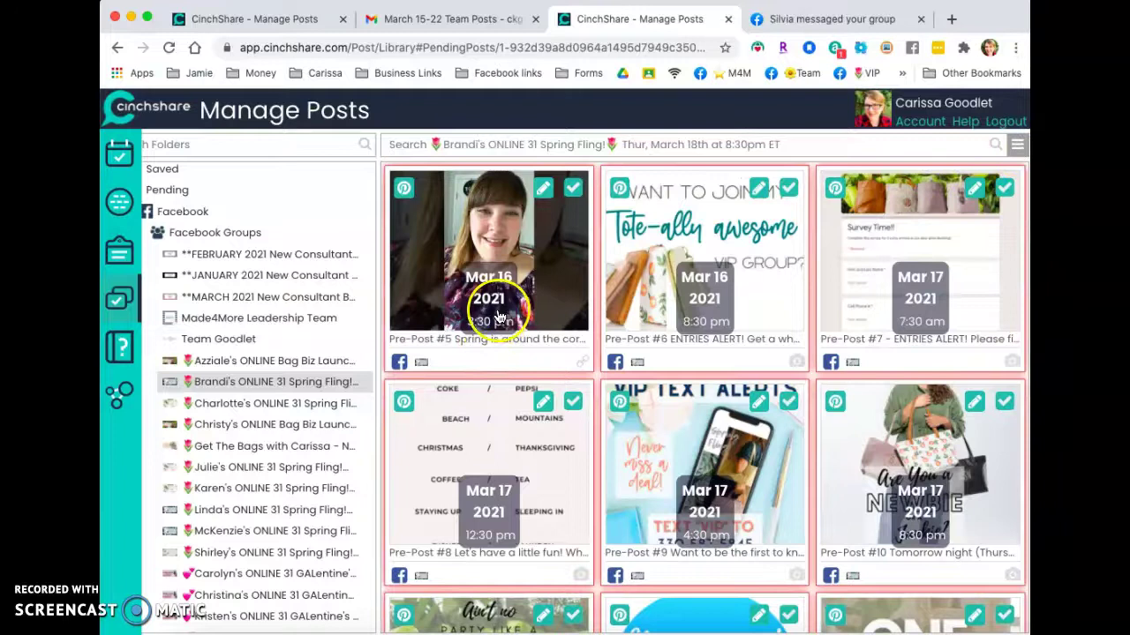
left_click(955, 236)
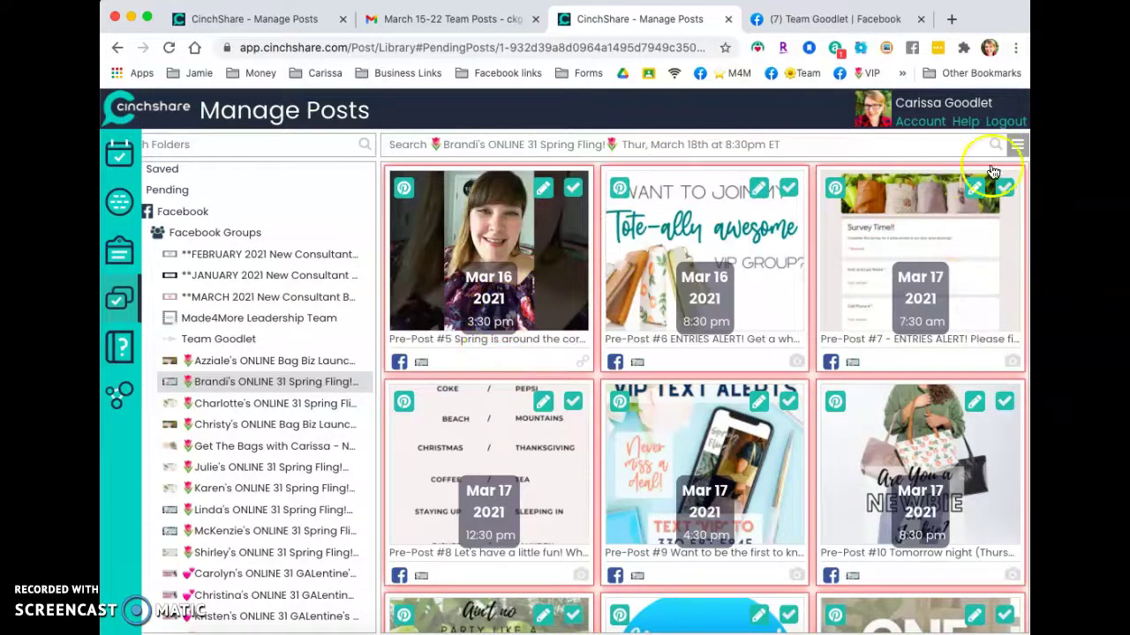
left_click(1017, 143)
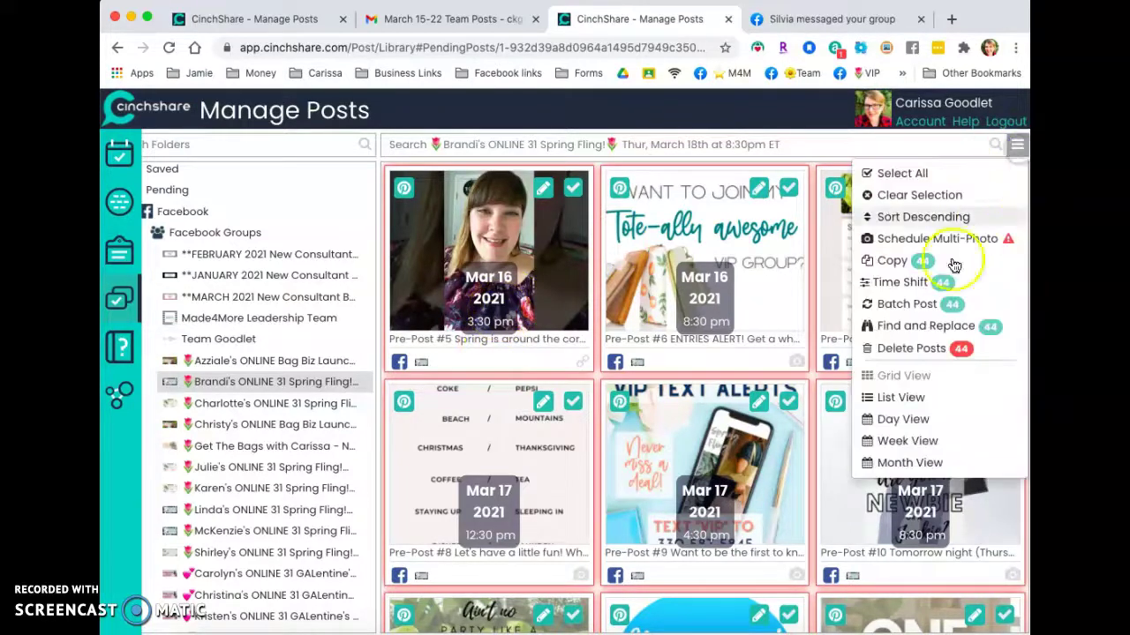
left_click(913, 305)
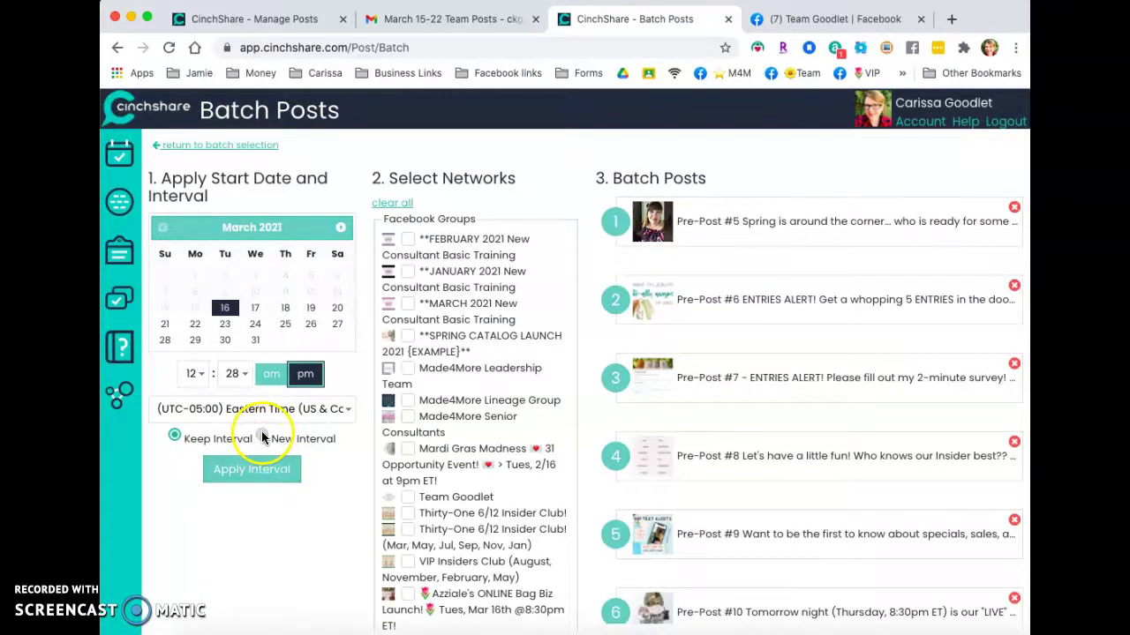
Try the New Interval option, return to Keep Interval, and select the Spring Fling group dated March 25th at 8:30pm ET as the network.
left_click(261, 437)
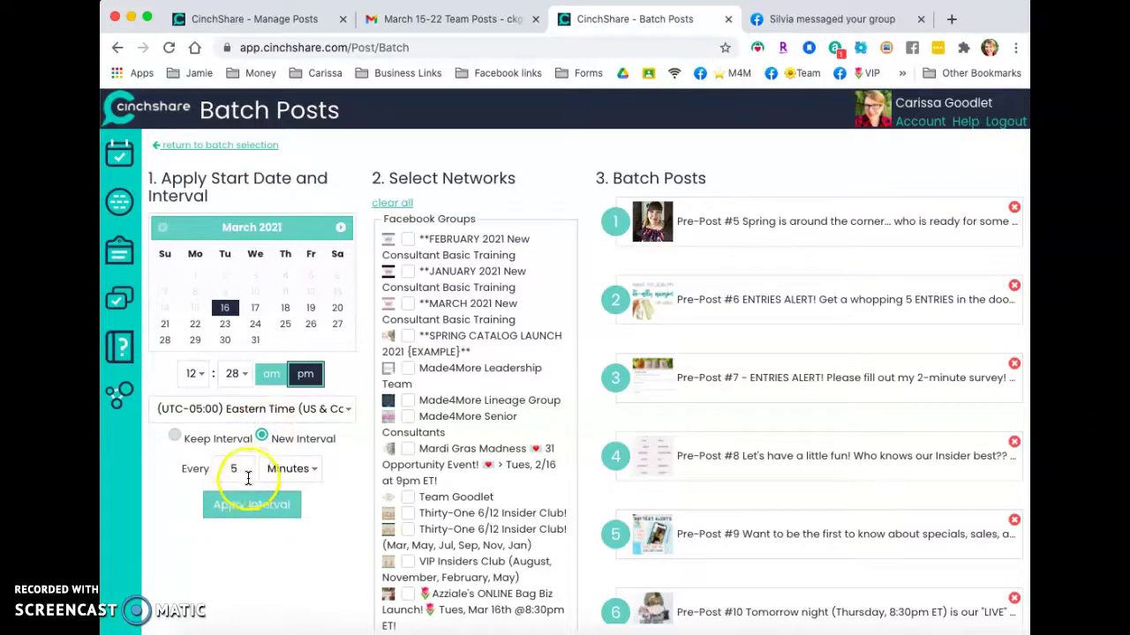
left_click(177, 433)
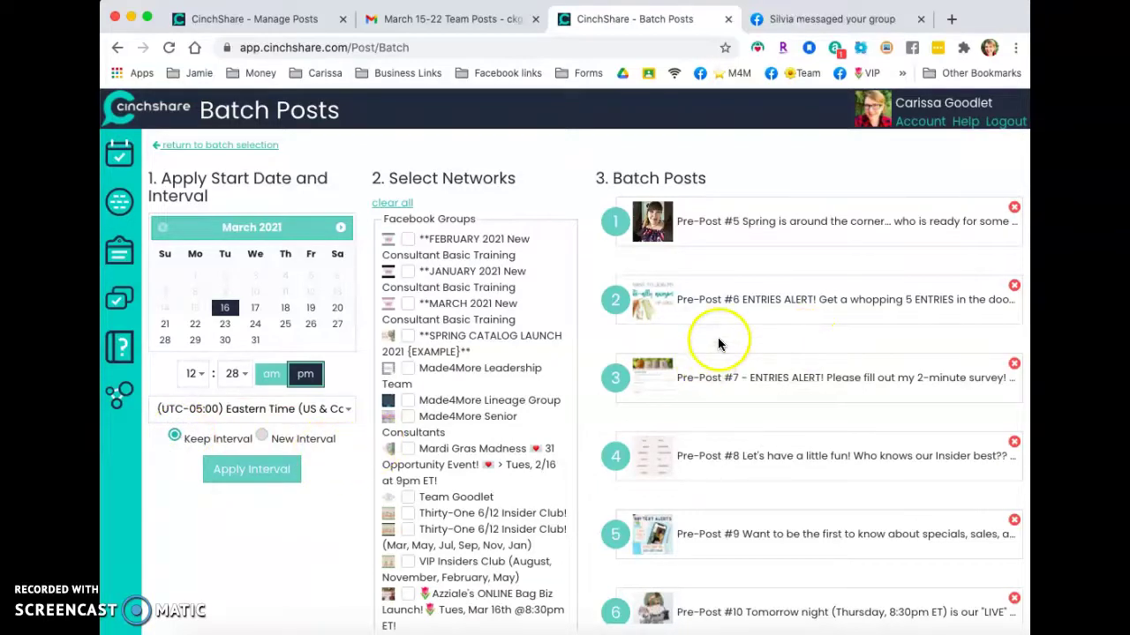
scroll(477, 441, "down", 3)
scroll(484, 451, "down", 4)
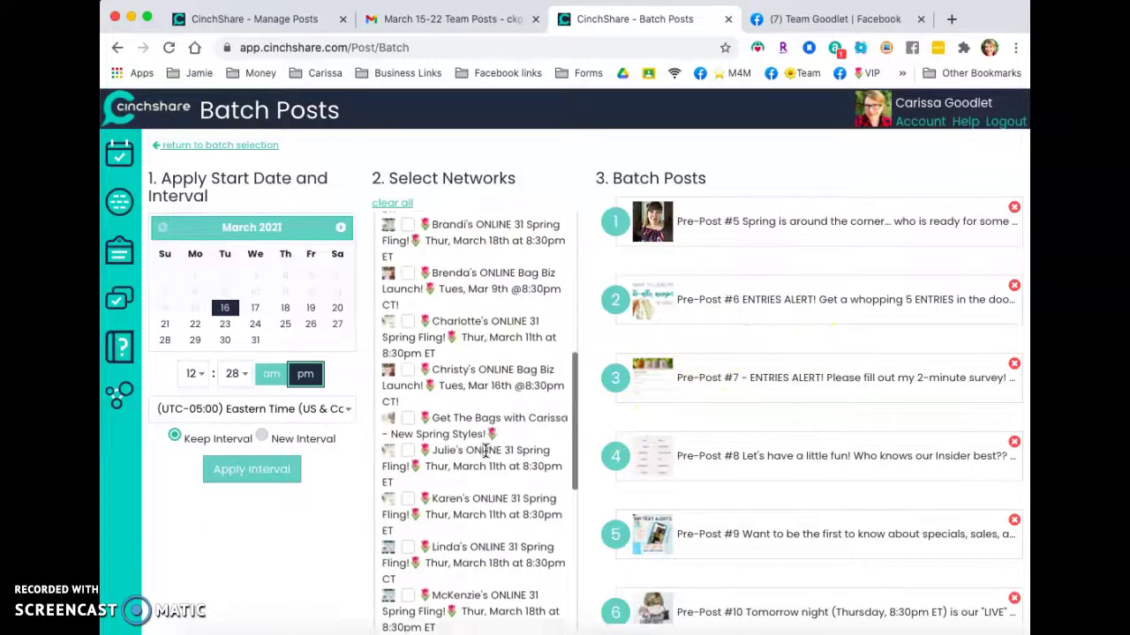
scroll(414, 542, "down", 1)
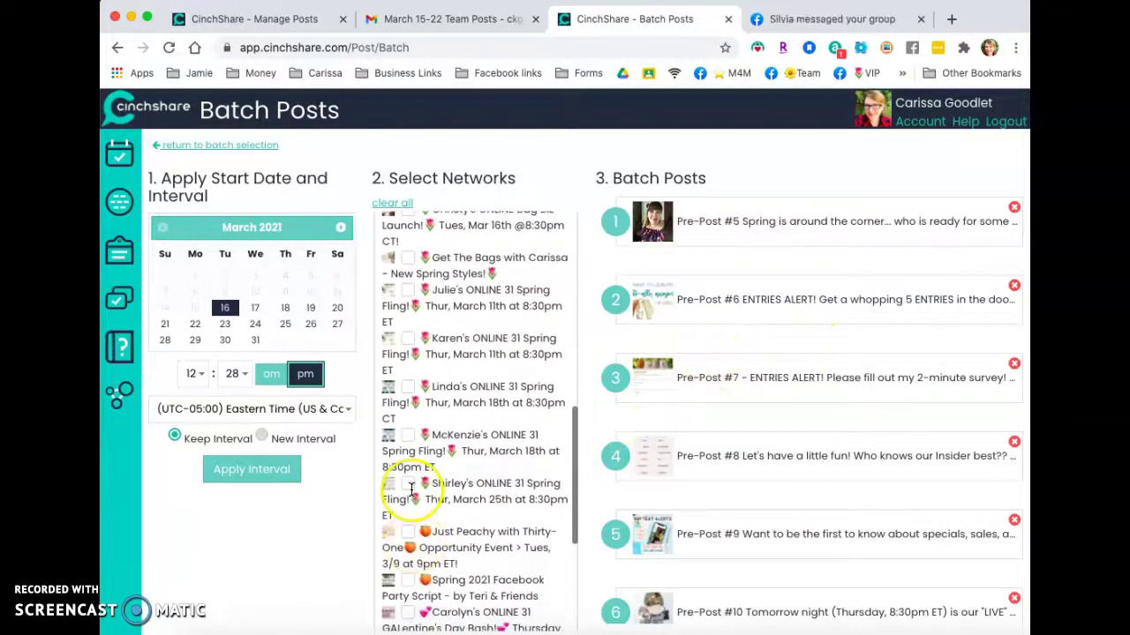
left_click(408, 484)
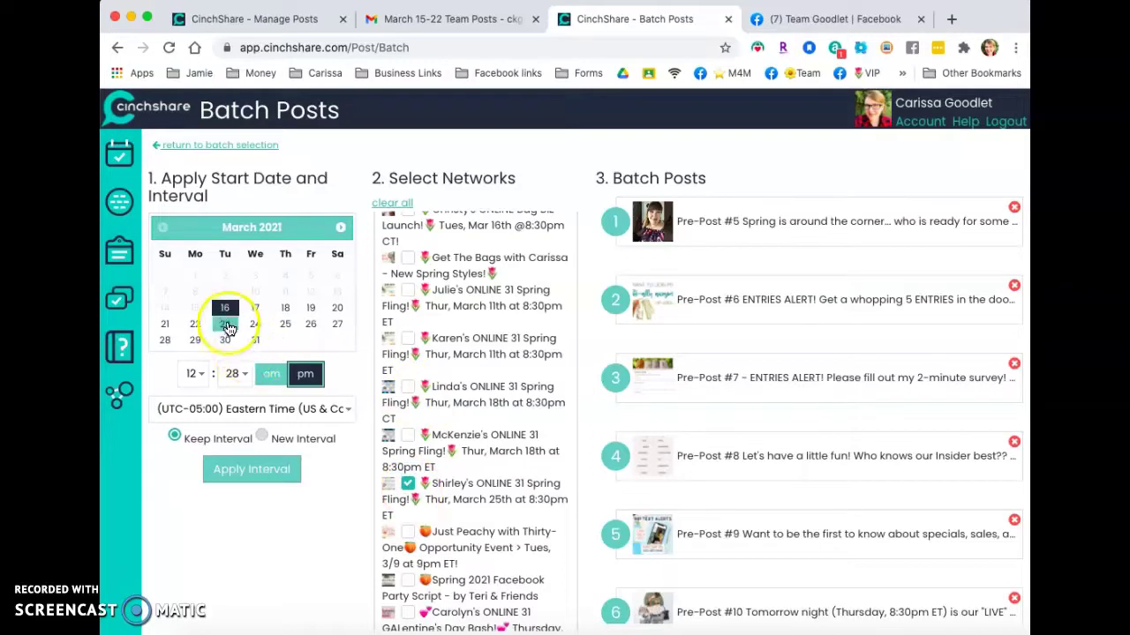
Set the batch start time to 3:30 pm and apply the kept interval to the posts.
left_click(195, 373)
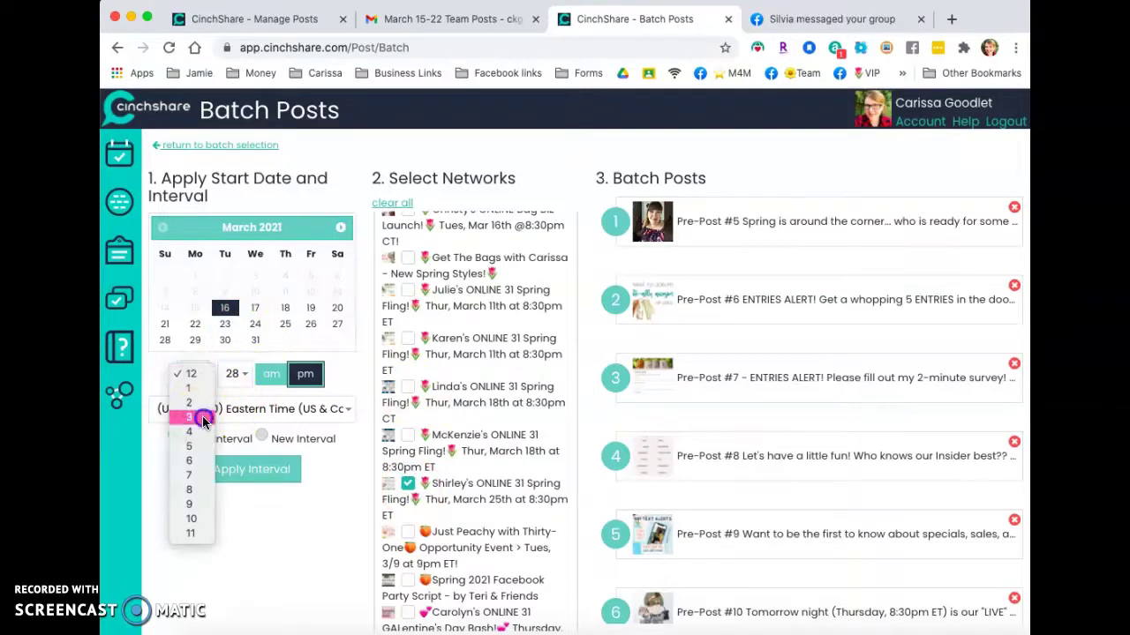
left_click(193, 417)
left_click(233, 374)
left_click(231, 402)
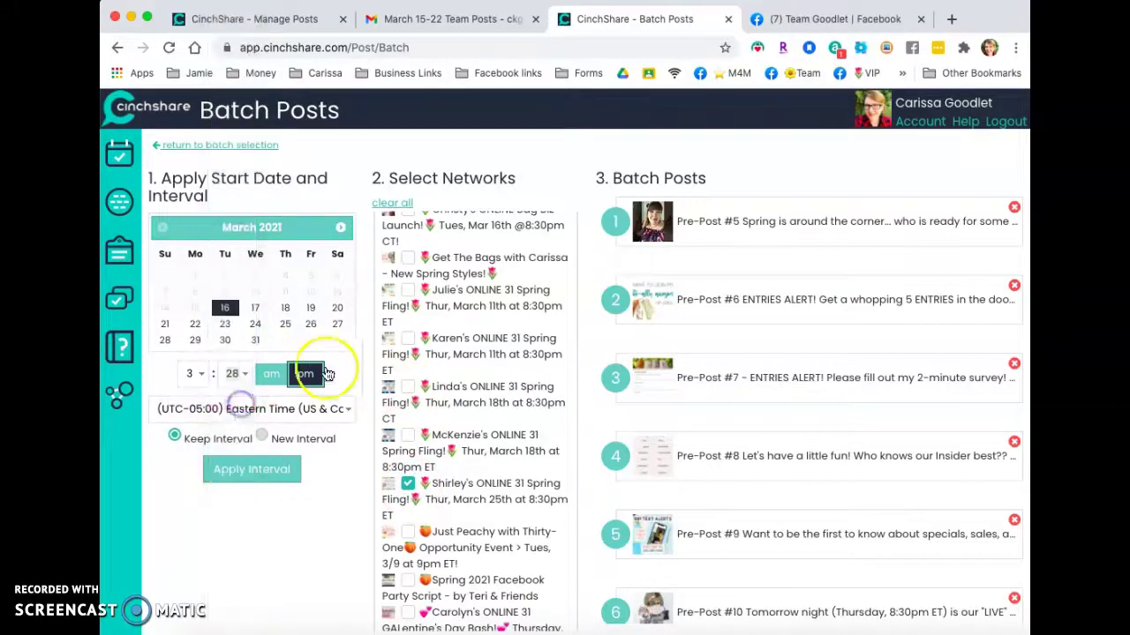
left_click(261, 471)
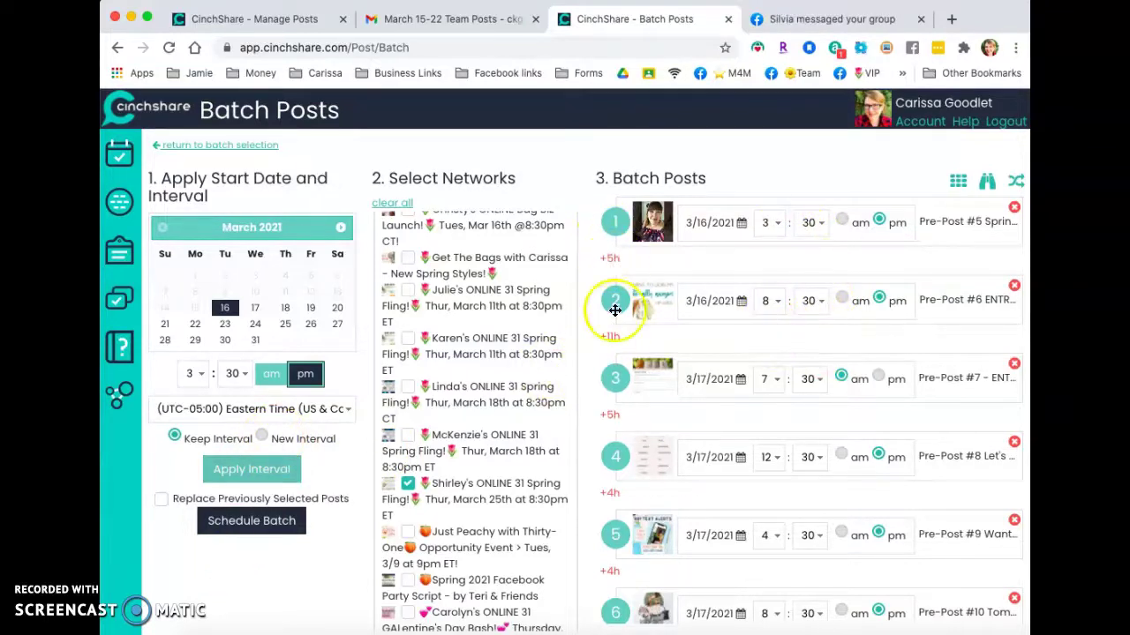
Check the calculated post dates, change the batch start date to March 23, 2021, and reapply the kept interval.
left_click_drag(615, 309, 634, 503)
scroll(636, 497, "down", 3)
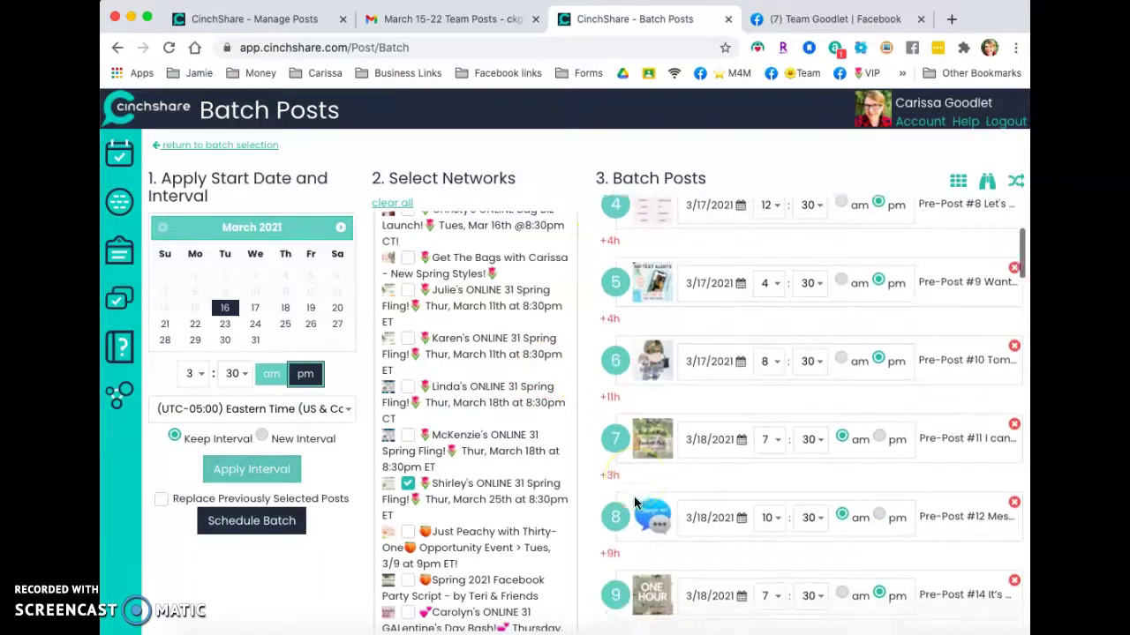
scroll(634, 503, "down", 1)
scroll(634, 496, "up", 5)
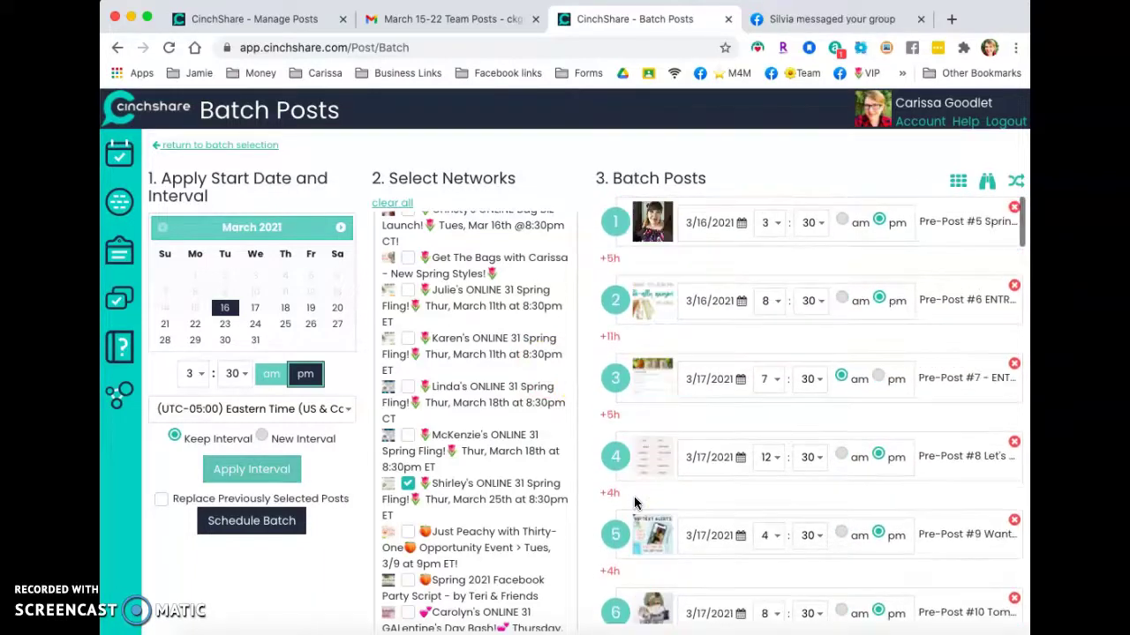
mouse_move(614, 223)
left_mouse_down()
mouse_move(623, 265)
mouse_move(618, 238)
left_mouse_up()
left_click(771, 302)
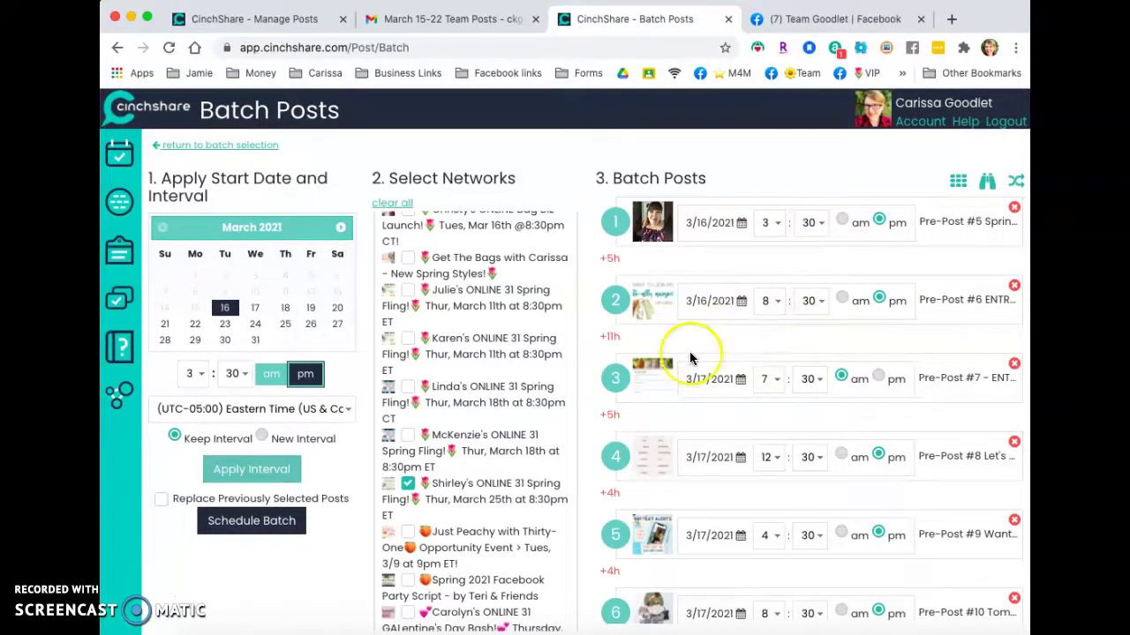
left_click(223, 309)
left_click(228, 325)
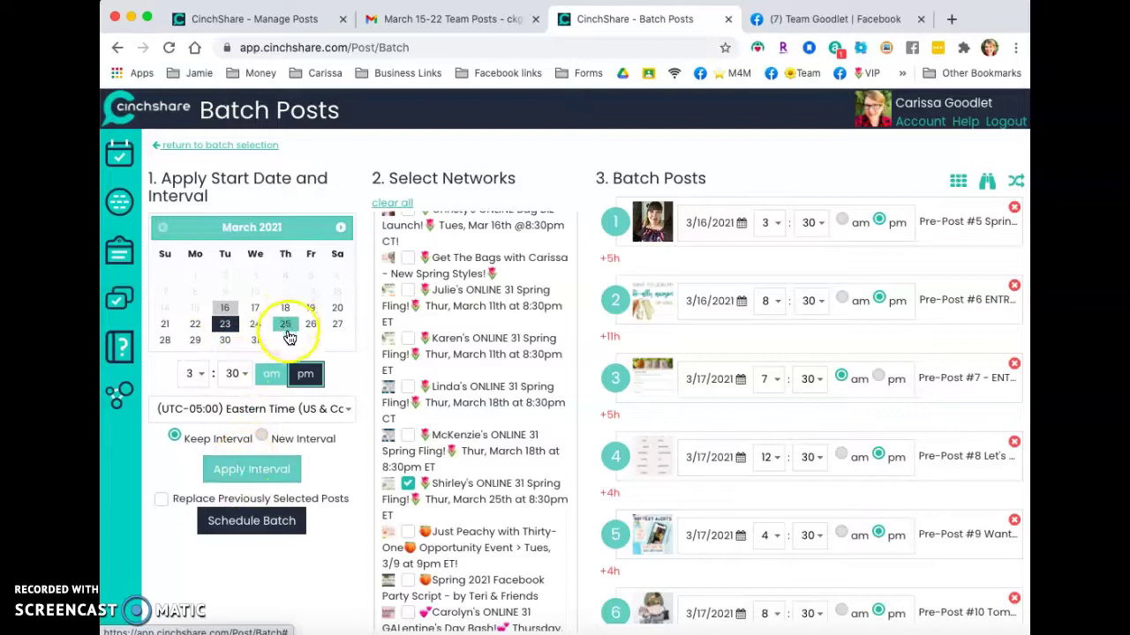
left_click(247, 474)
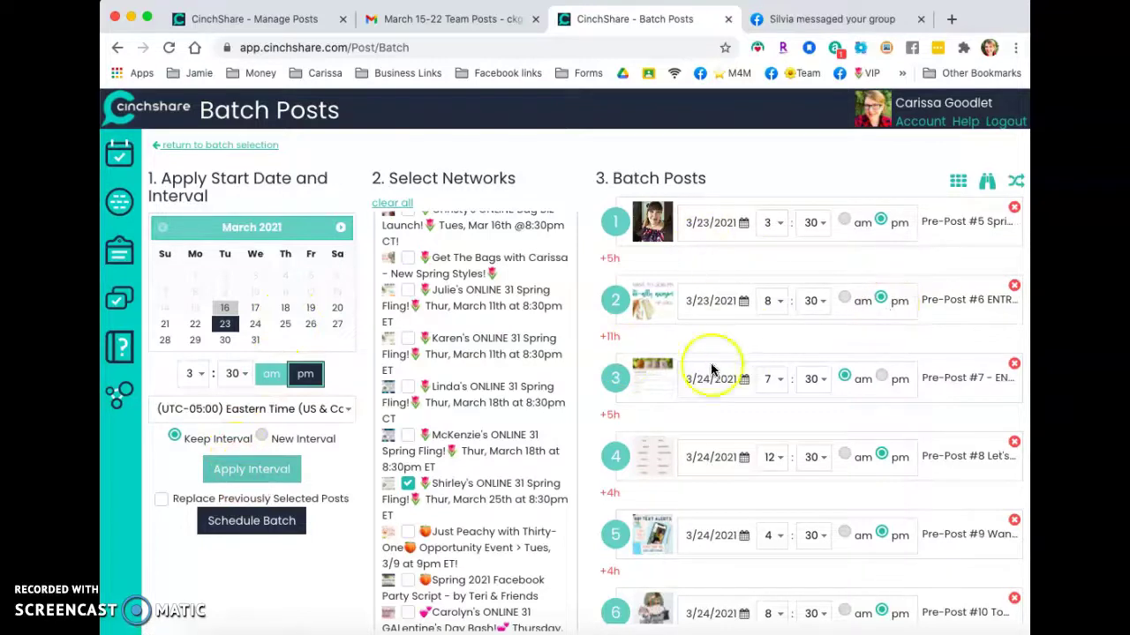
Look through the recalculated dates of all batch posts and schedule the batch.
scroll(812, 473, "down", 8)
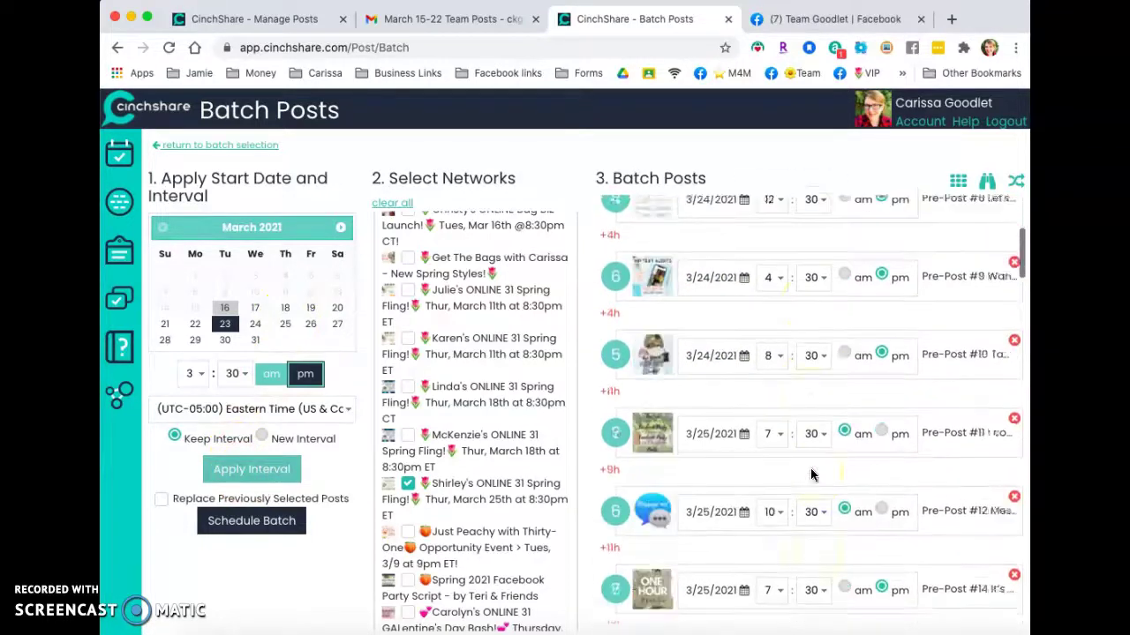
scroll(812, 475, "down", 15)
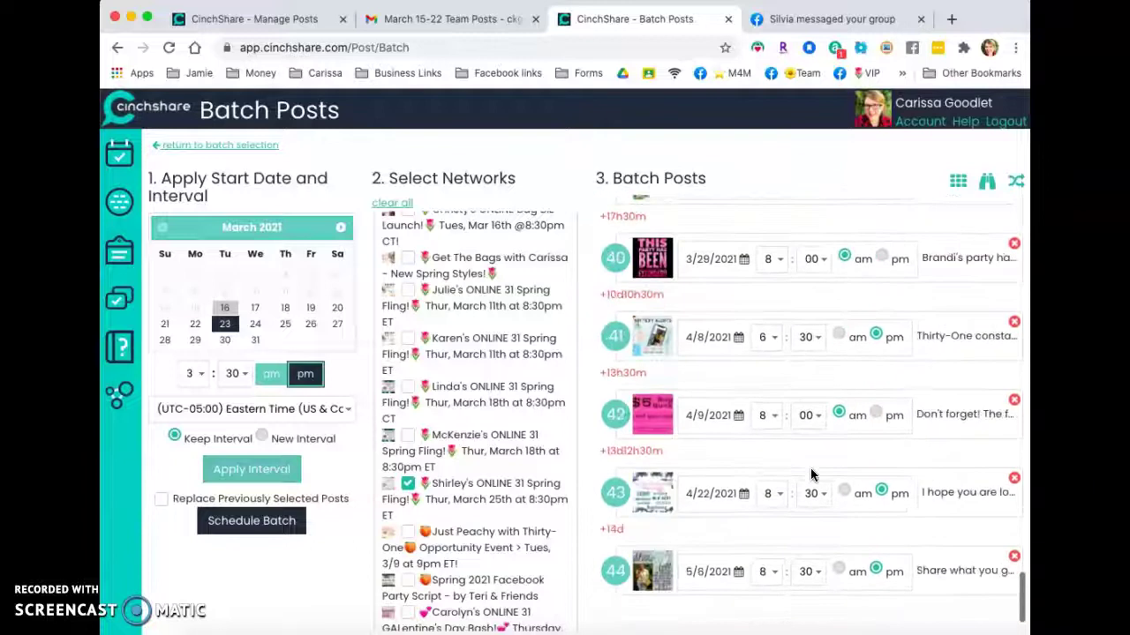
scroll(812, 473, "up", 15)
left_click(290, 525)
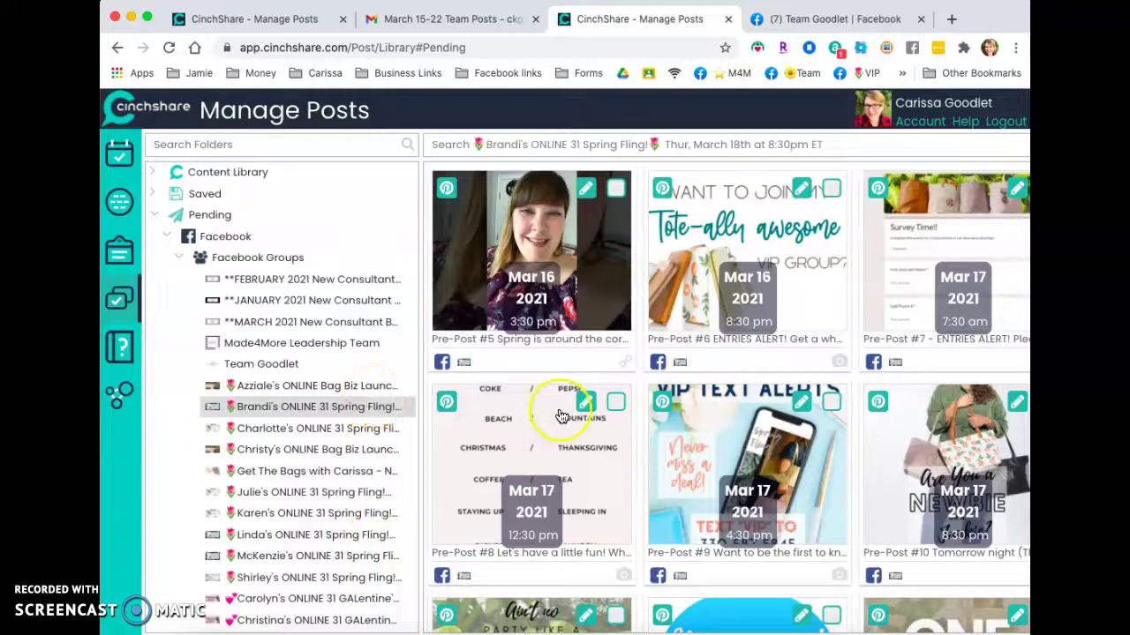
Open the pending posts of the Spring Fling group dated March 25th at 8:30pm ET and clear the post selection.
scroll(260, 469, "down", 2)
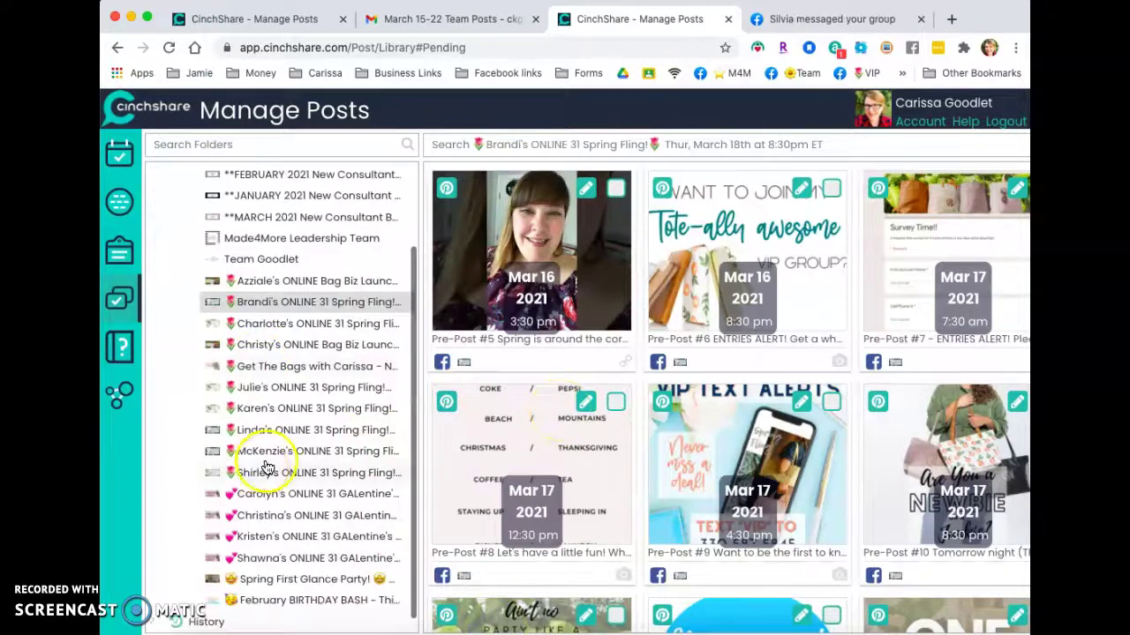
left_click(298, 476)
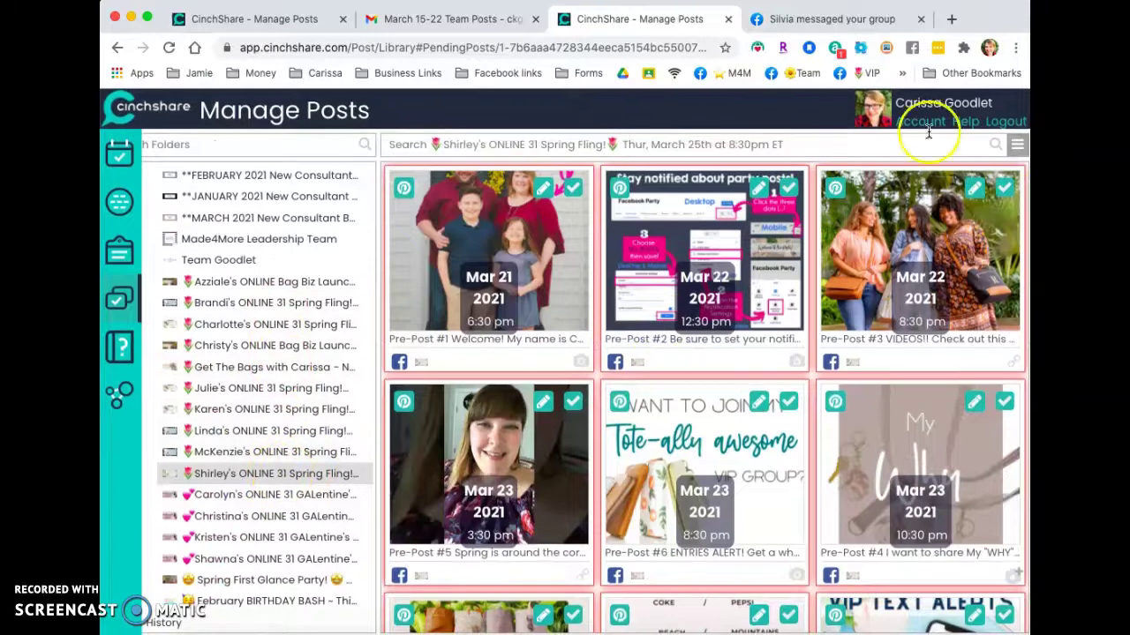
left_click(1017, 144)
left_click(932, 200)
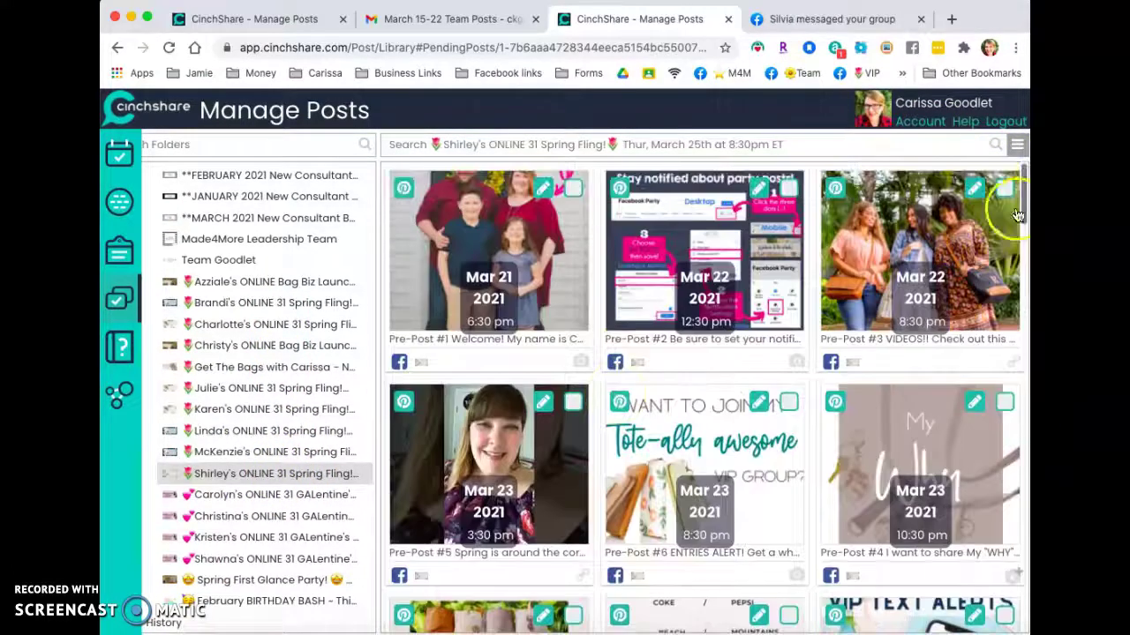
View the message of Pre-Post #1 to check which hostess it mentions, and close the post.
left_click(1017, 148)
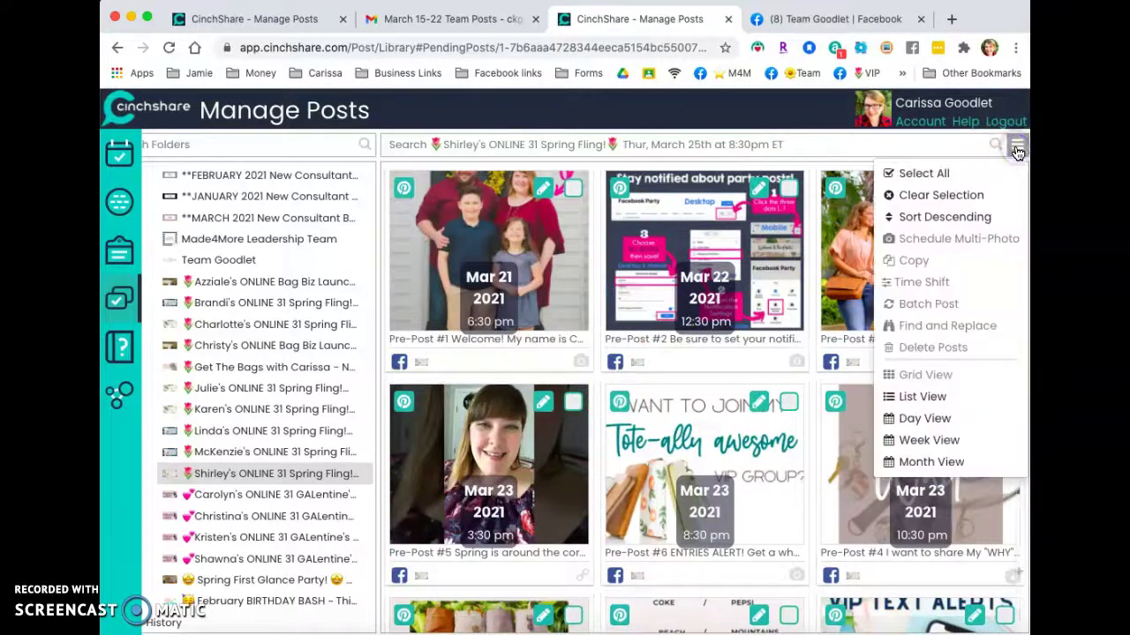
left_click(470, 290)
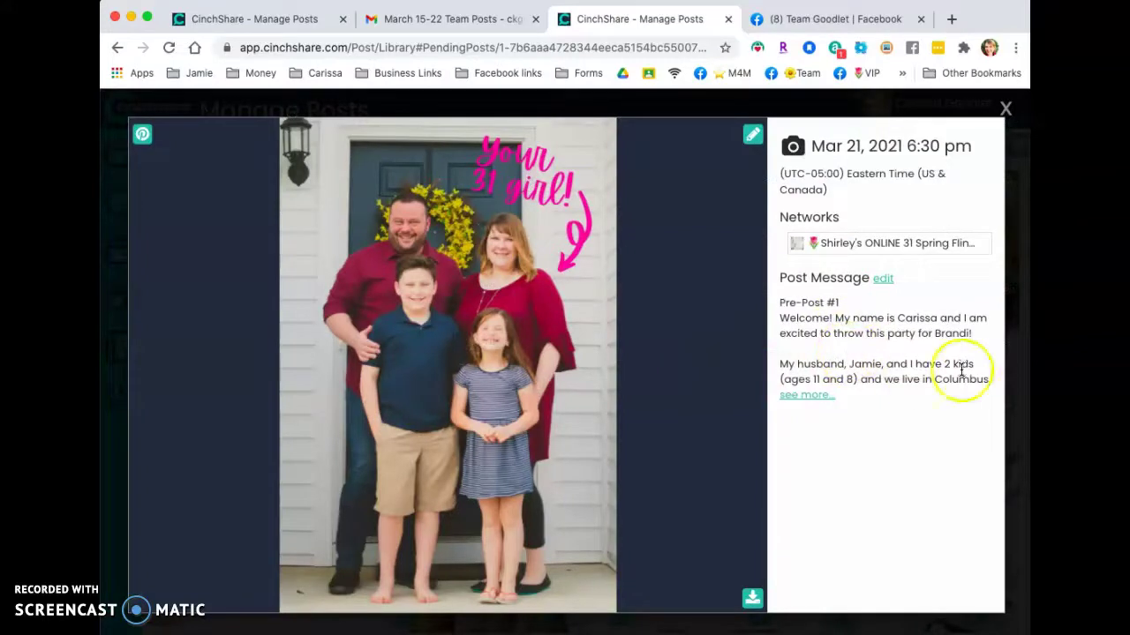
left_click(1007, 109)
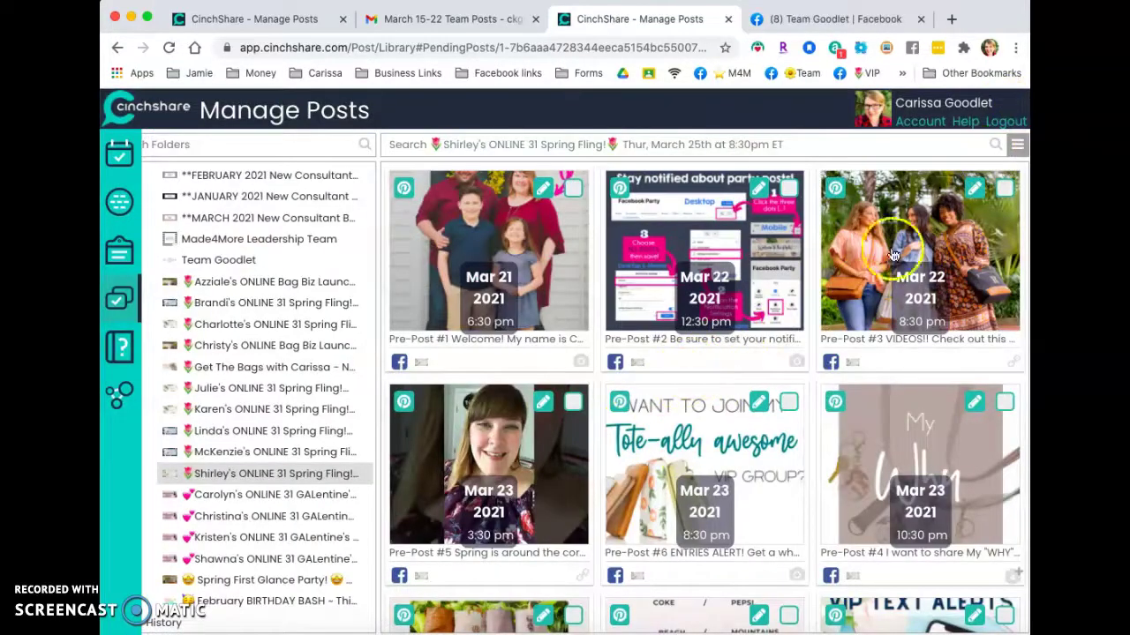
Select all the group's pending posts and search for the previous hostess's first name in Find / Replace, with the new hostess's first name as replacement.
left_click(1006, 149)
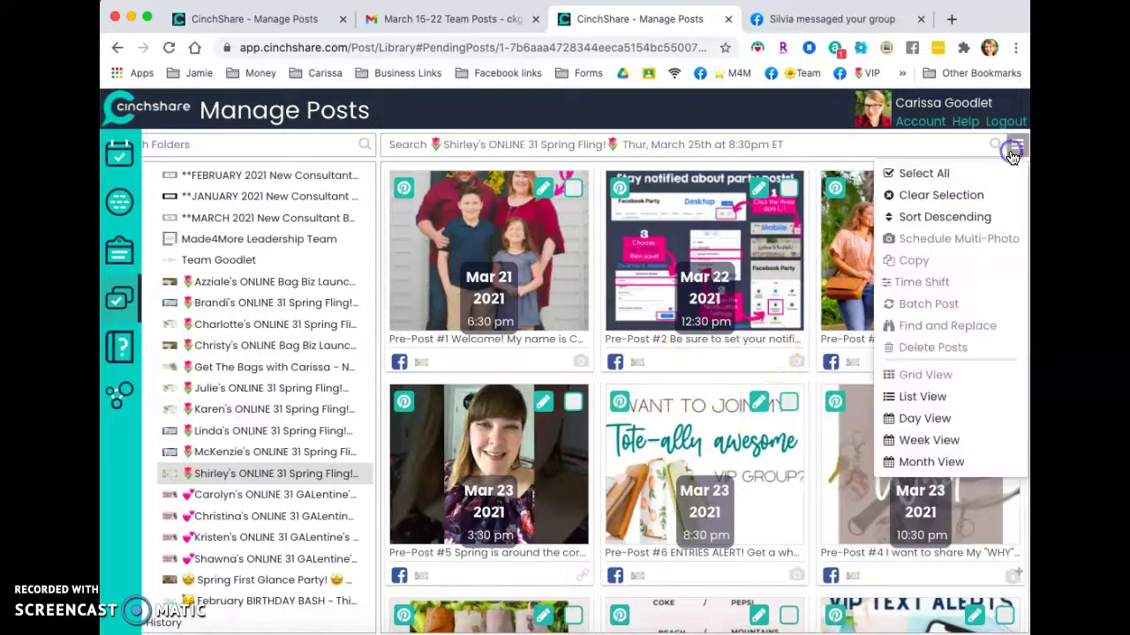
left_click(945, 175)
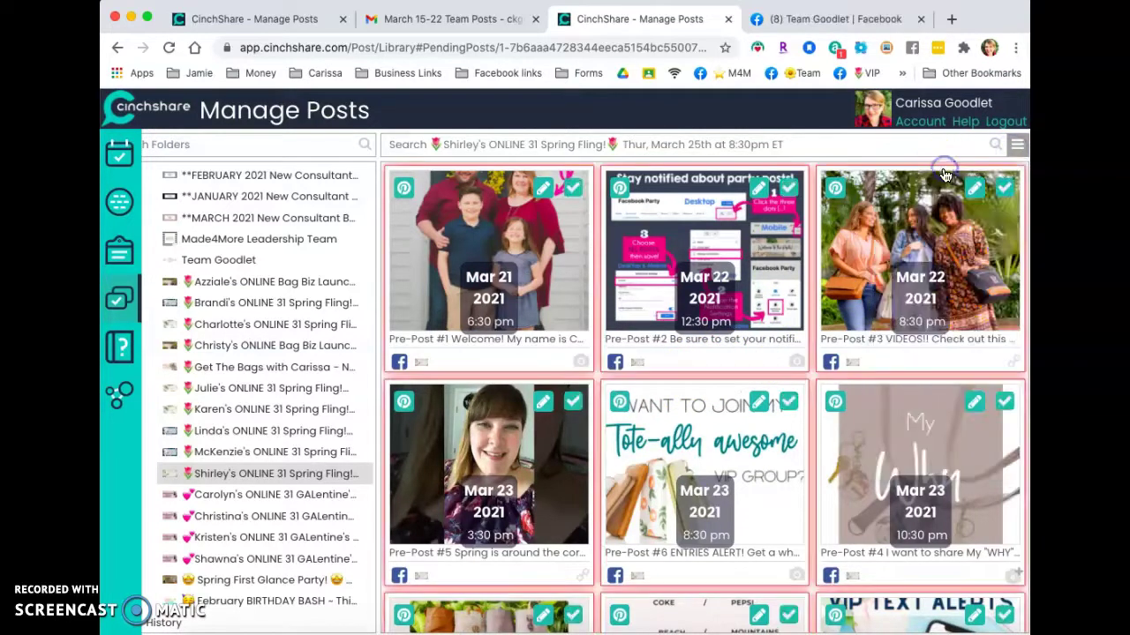
left_click(1017, 148)
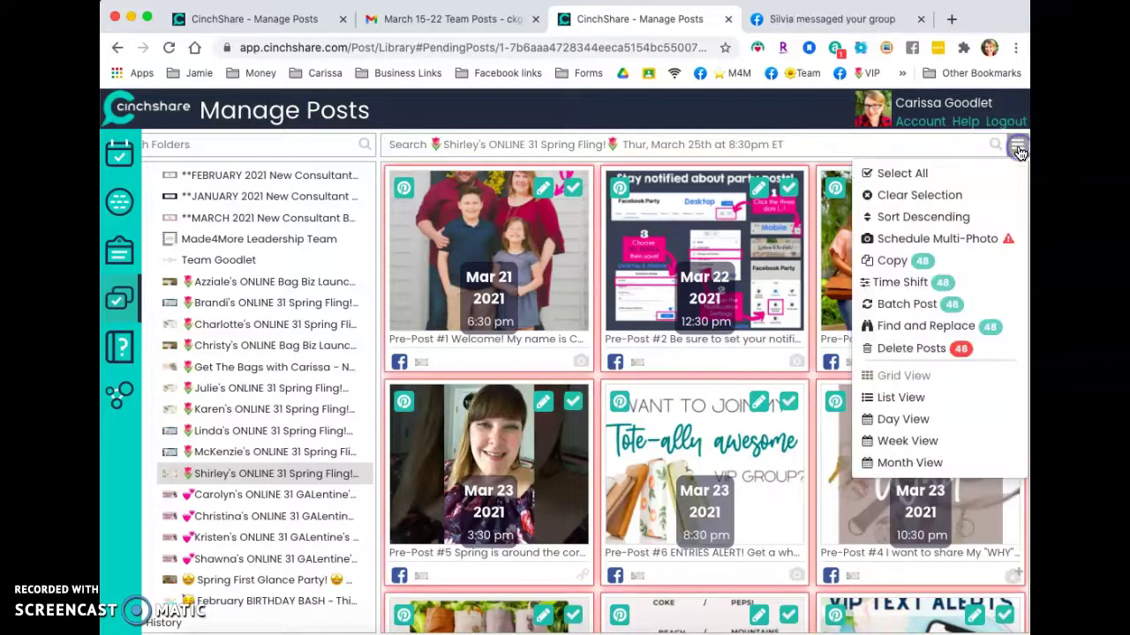
left_click(903, 328)
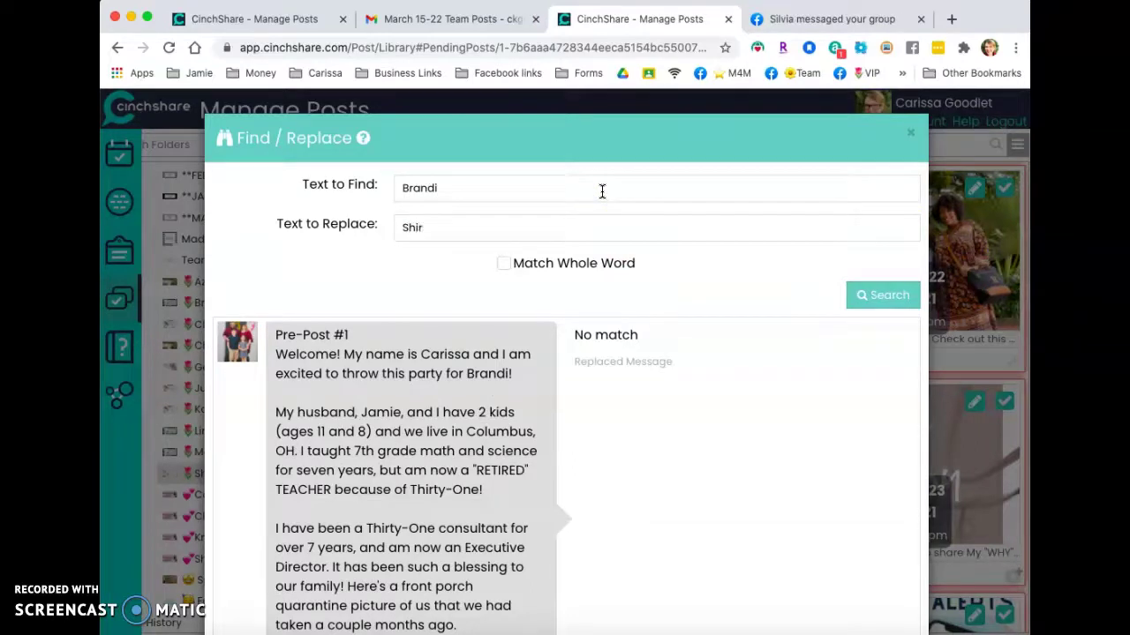
left_click(887, 295)
Review the proposed hostess name replacements across all selected posts and apply them.
scroll(626, 448, "down", 15)
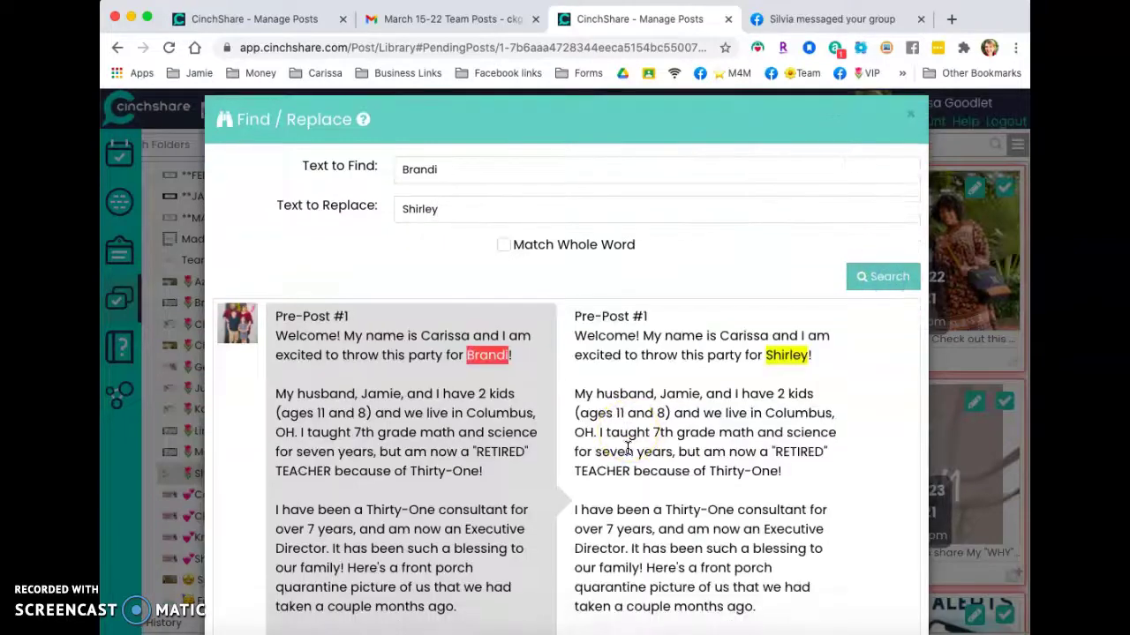
scroll(628, 448, "down", 15)
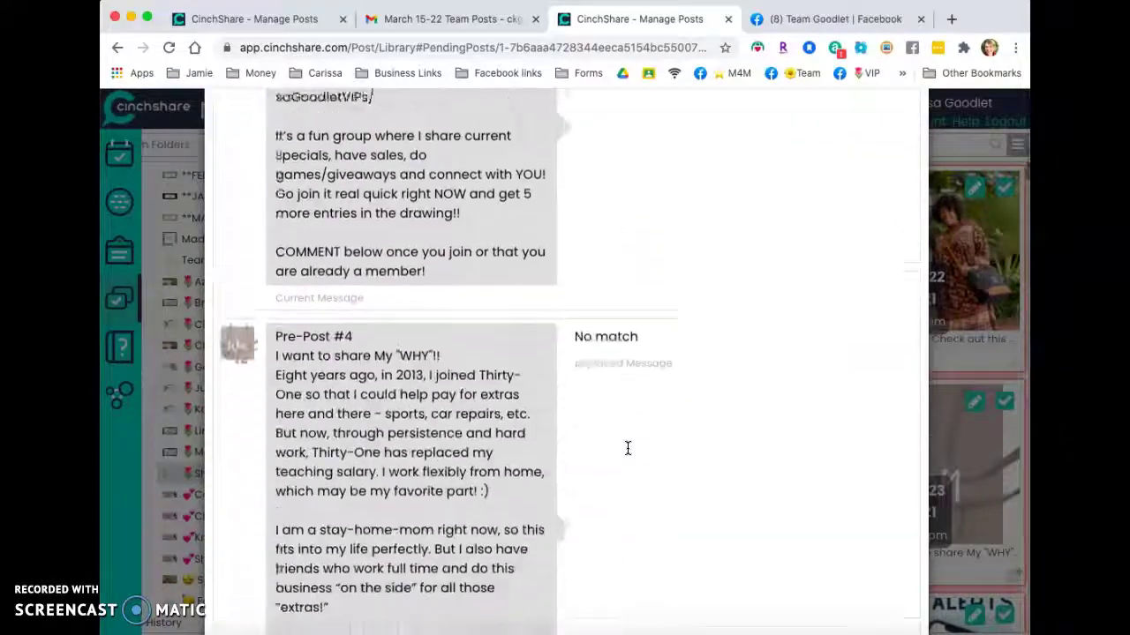
scroll(628, 448, "down", 15)
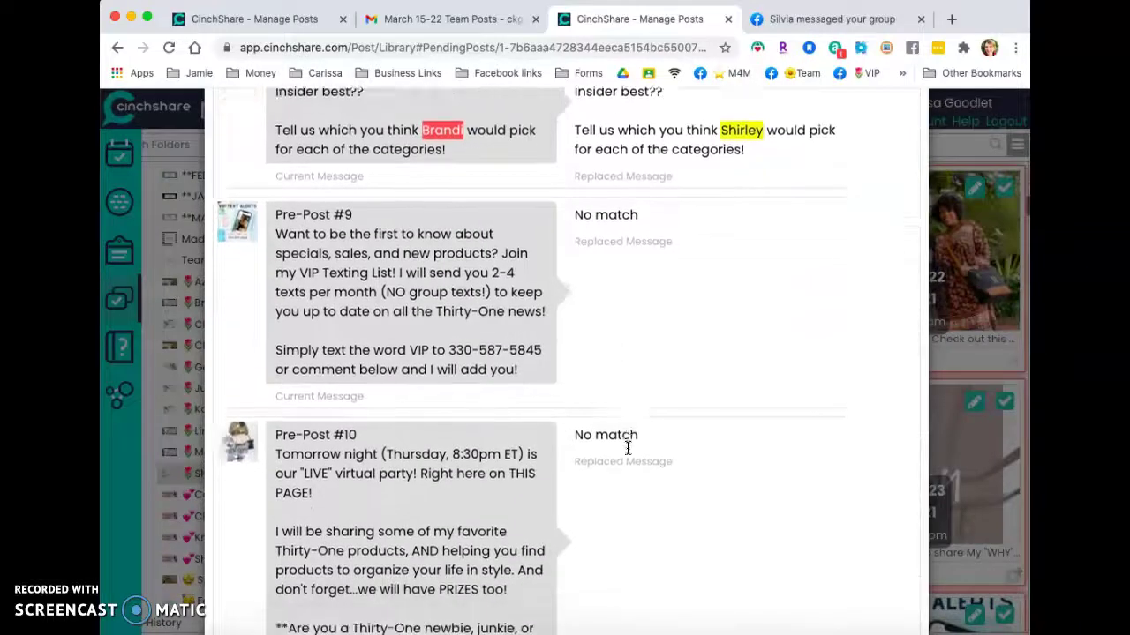
scroll(627, 448, "down", 15)
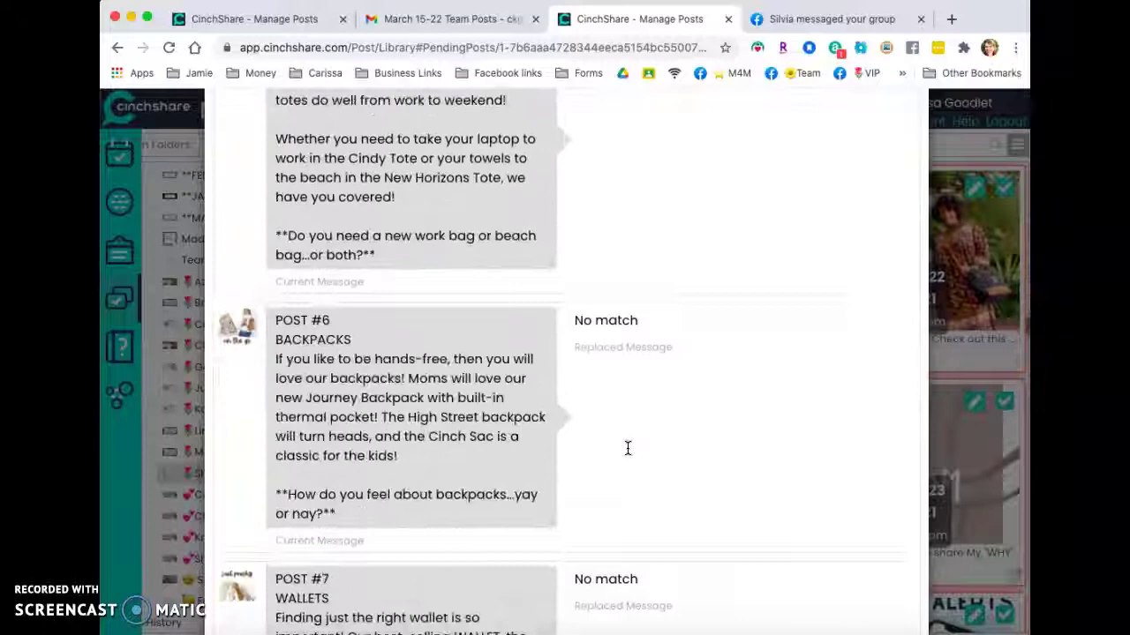
scroll(628, 448, "down", 15)
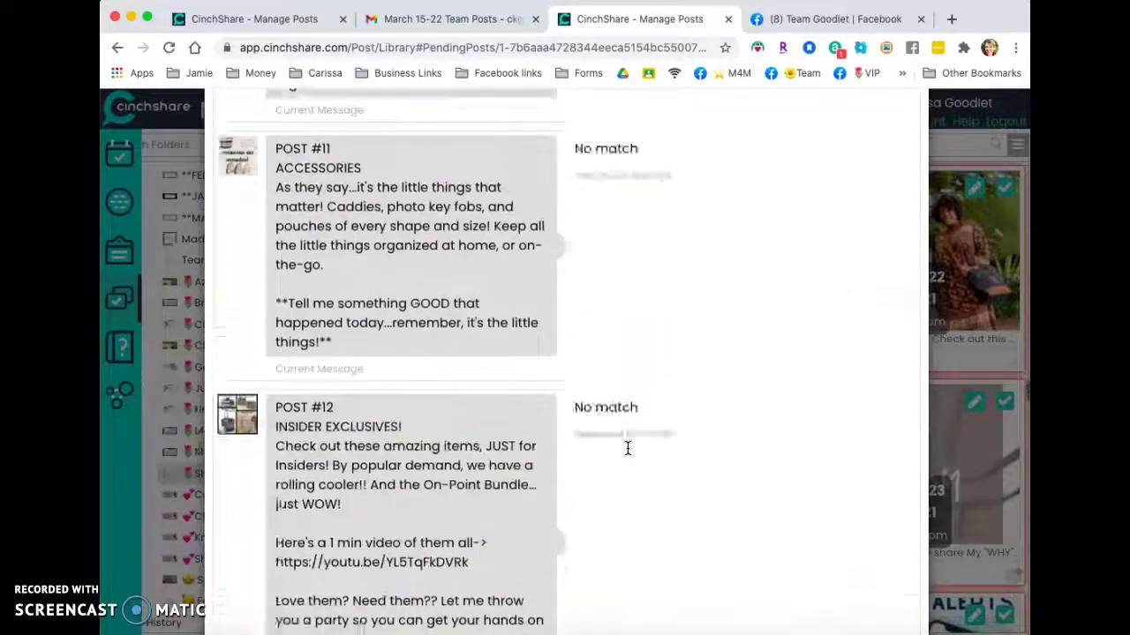
scroll(627, 448, "down", 10)
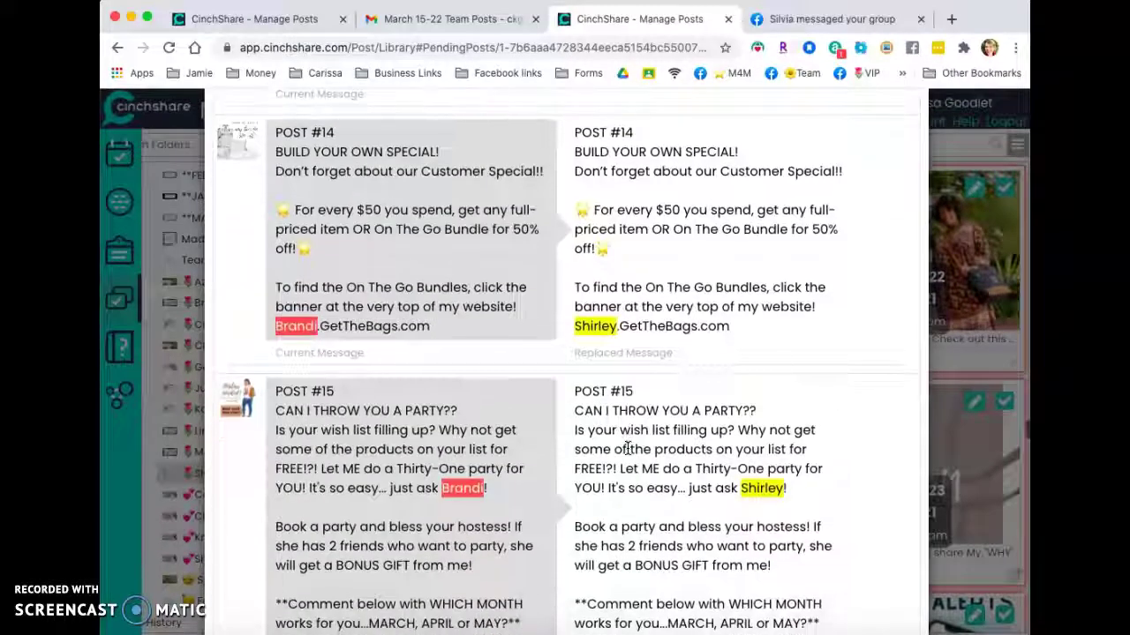
scroll(628, 449, "down", 8)
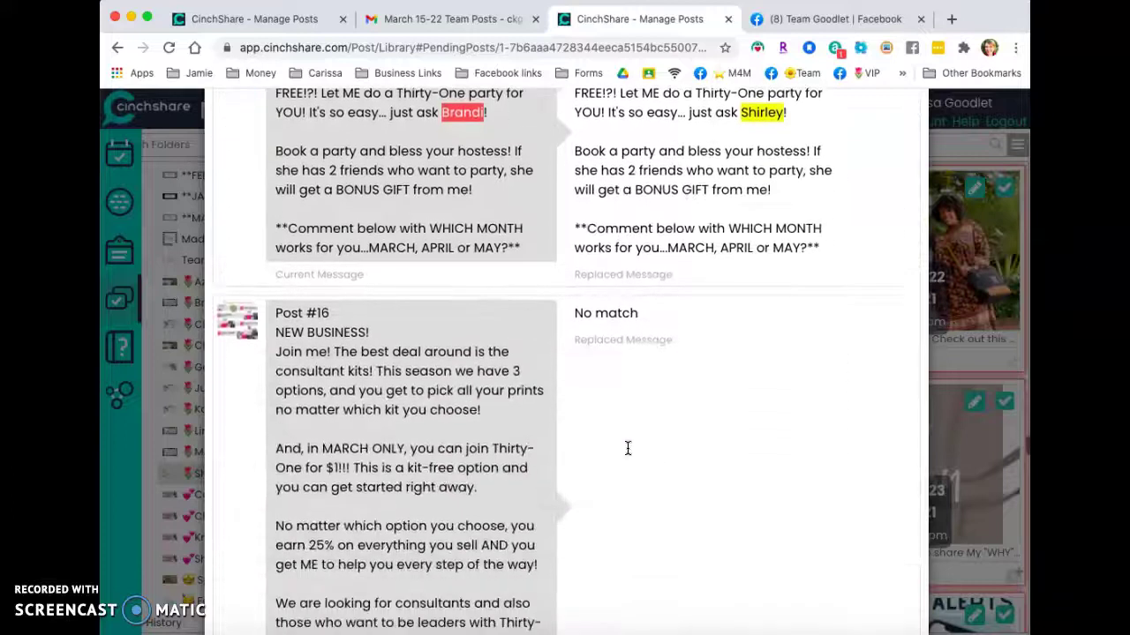
scroll(627, 449, "down", 12)
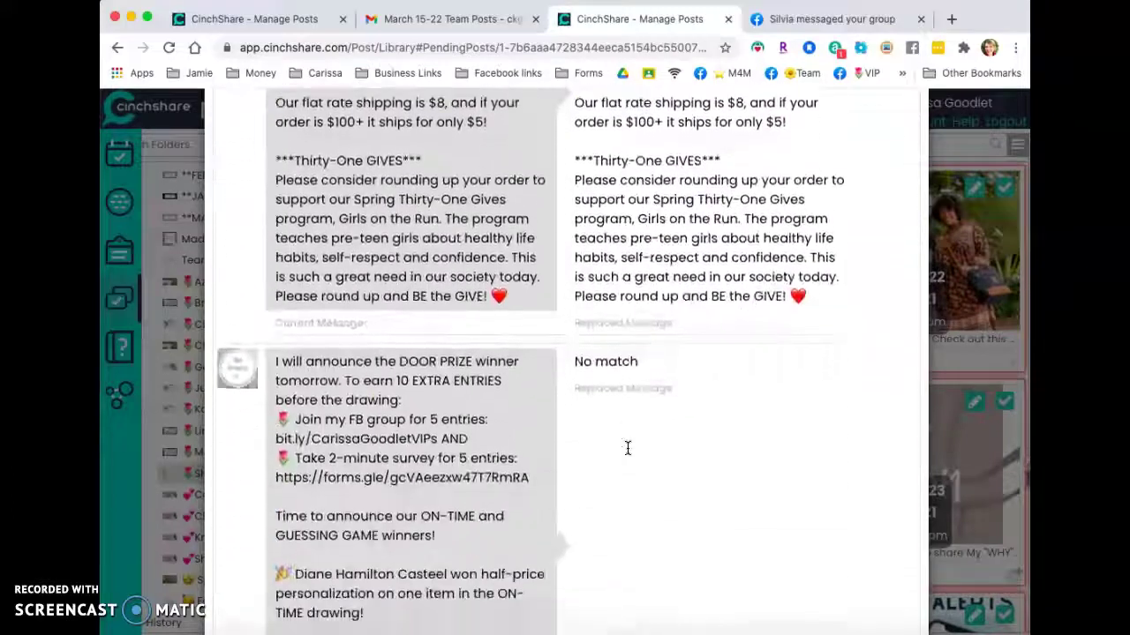
scroll(627, 449, "down", 12)
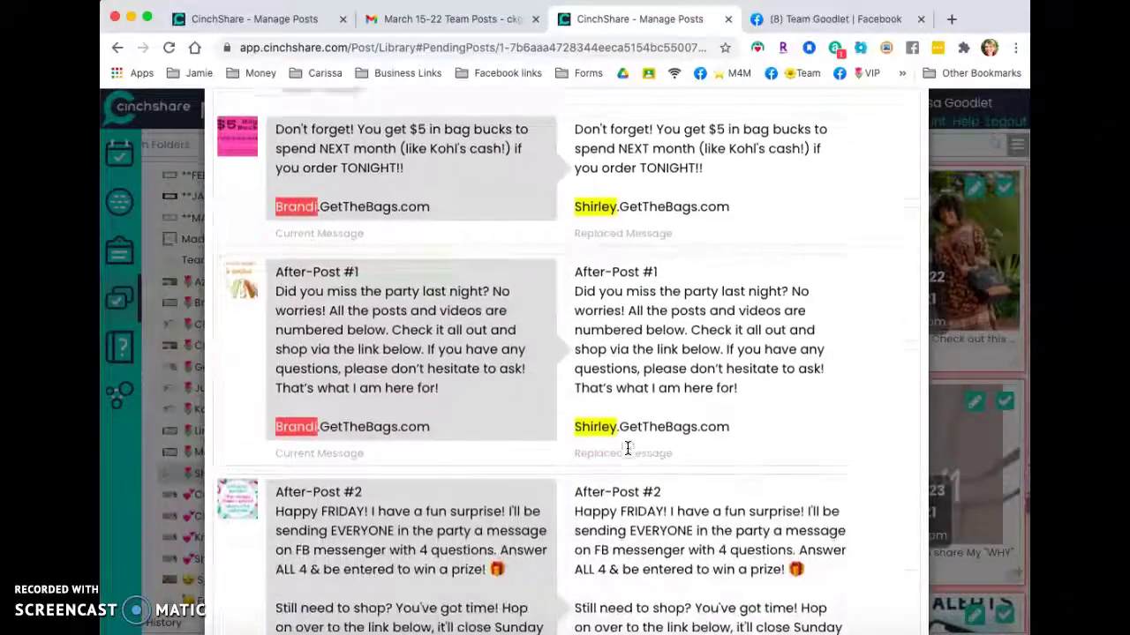
scroll(627, 449, "down", 10)
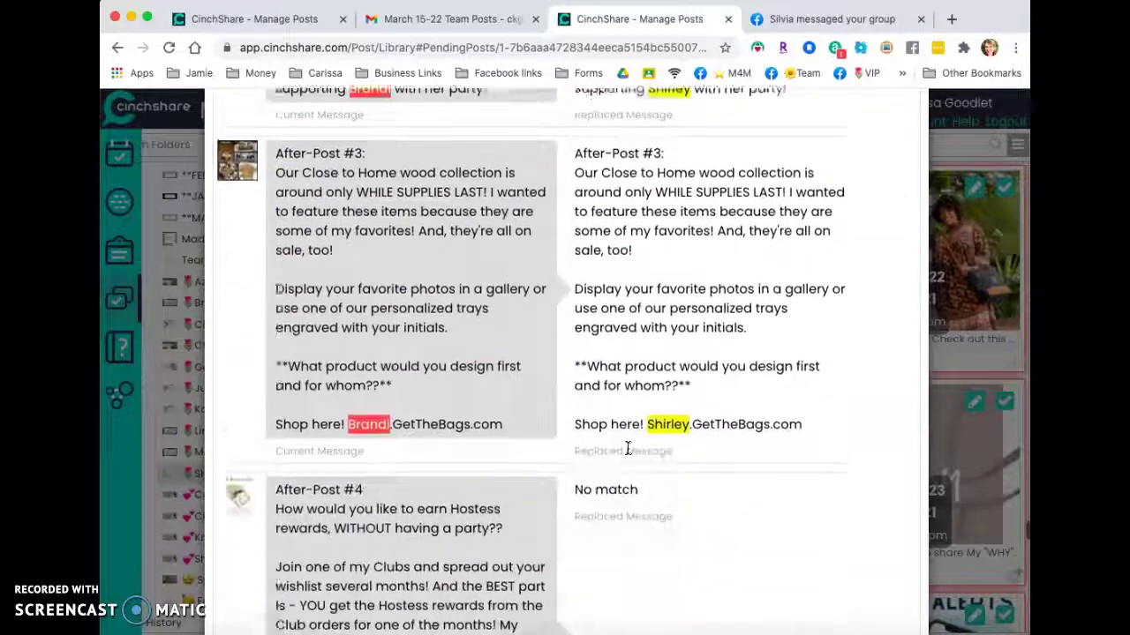
scroll(628, 448, "down", 6)
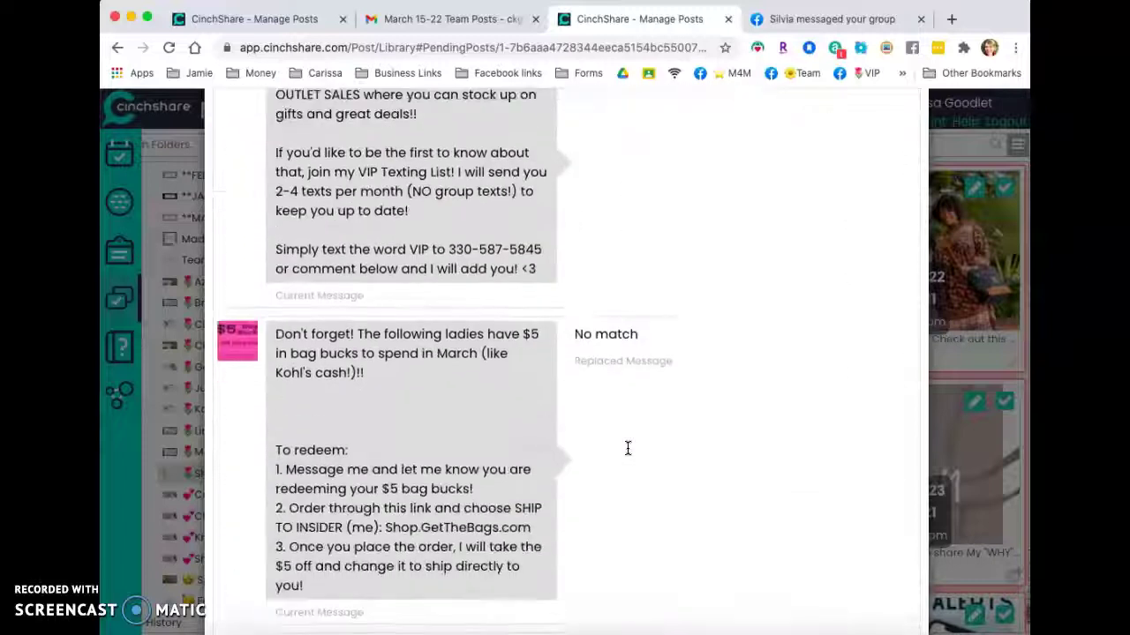
scroll(628, 448, "down", 5)
left_click(859, 590)
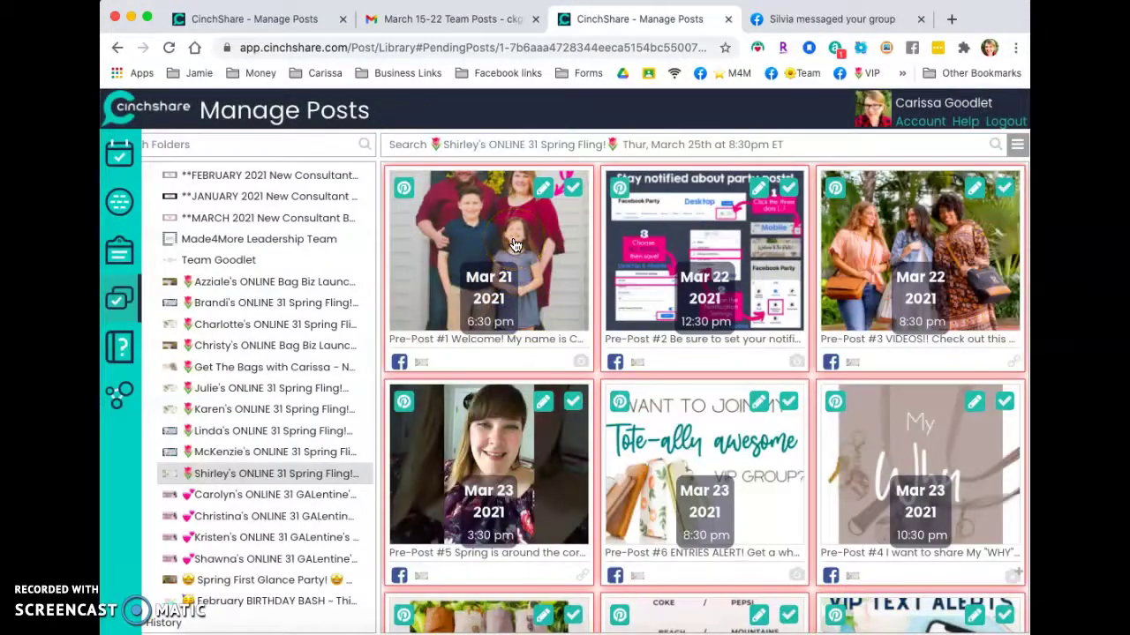
Reopen Pre-Post #1 to check the hostess name in its message.
left_click(561, 261)
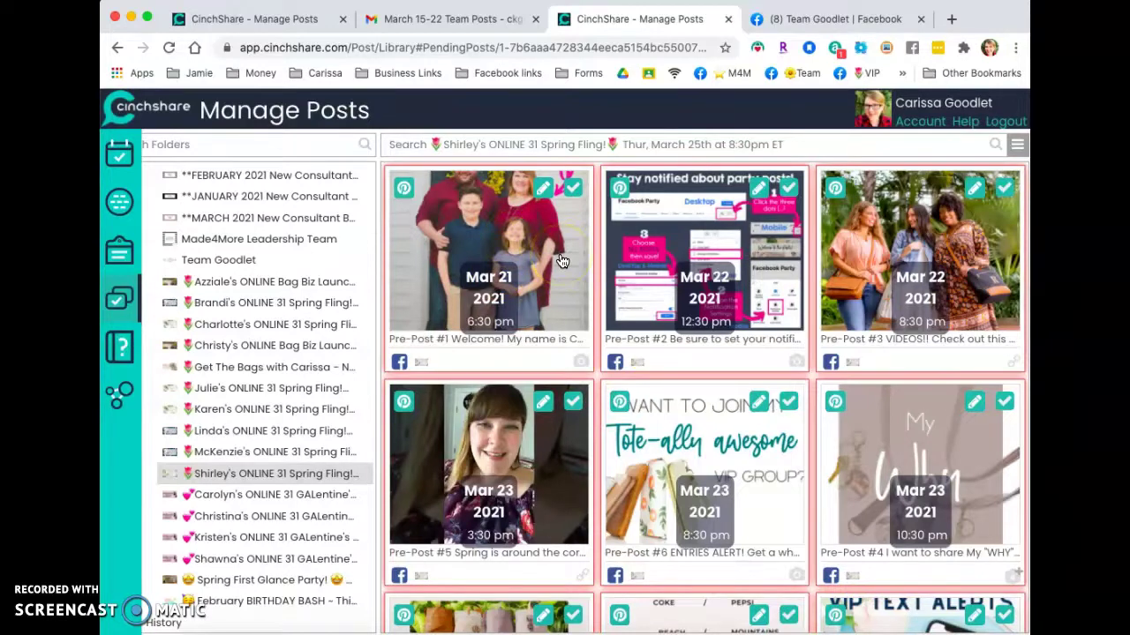
left_click(501, 236)
left_click(486, 234)
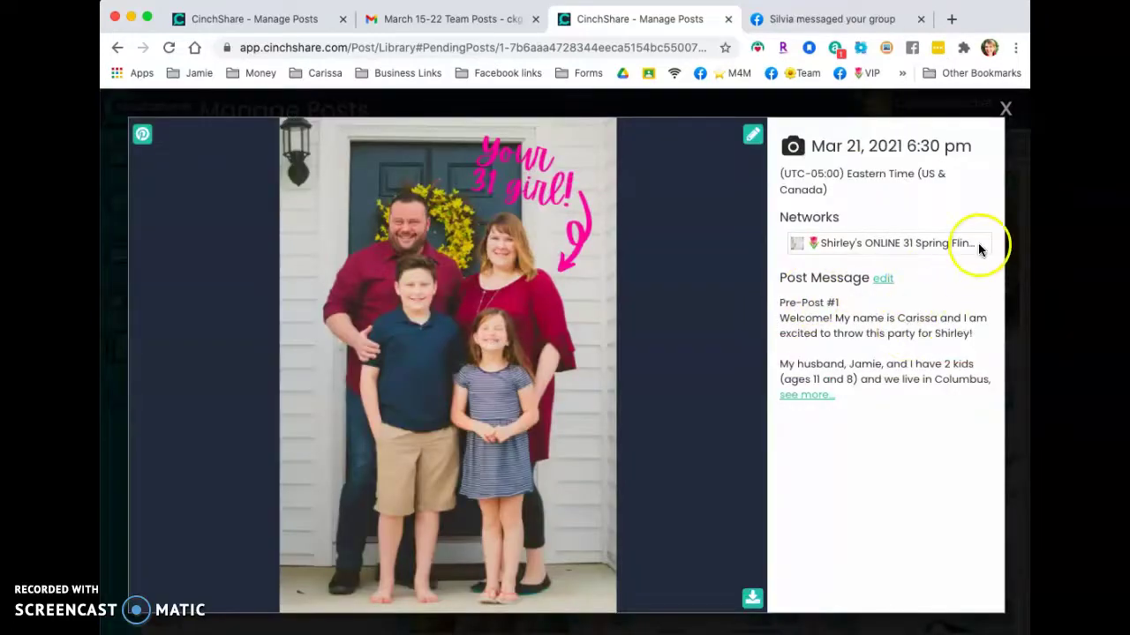
Close Pre-Post #1 and search the selected posts in Find / Replace for "March" with "April" as the replacement.
left_click(1006, 111)
left_click(706, 314)
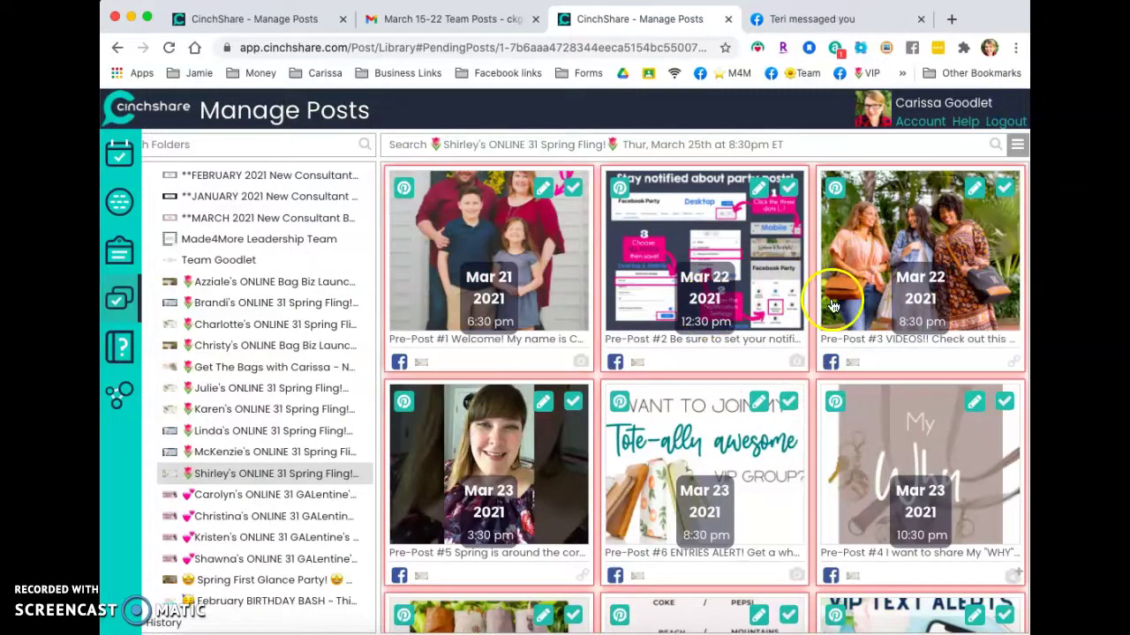
left_click(978, 228)
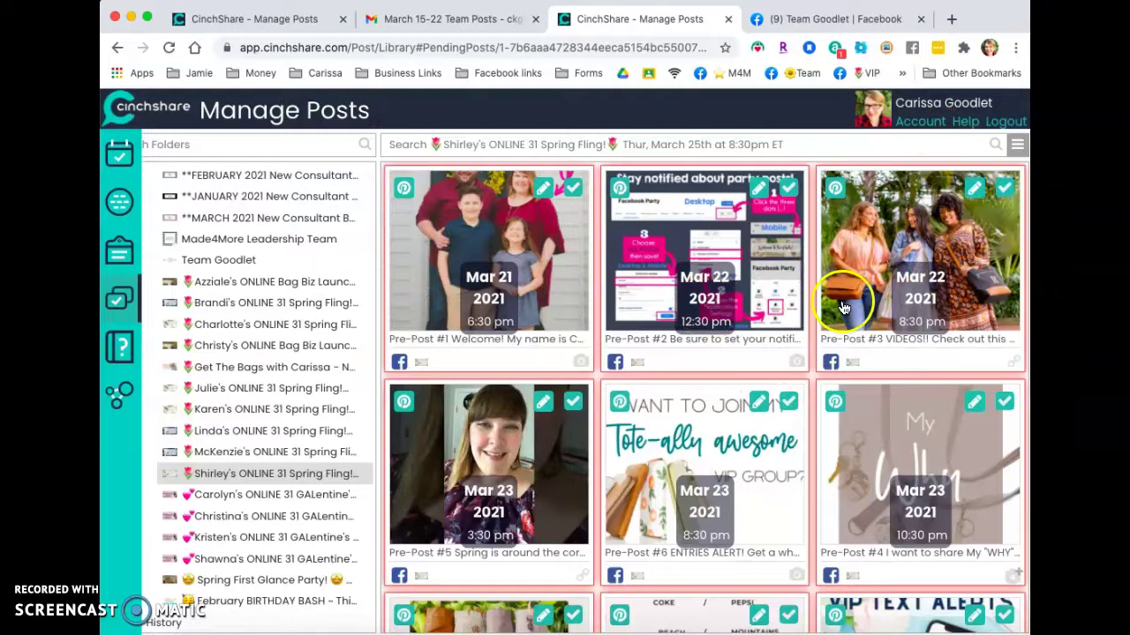
left_click(1014, 146)
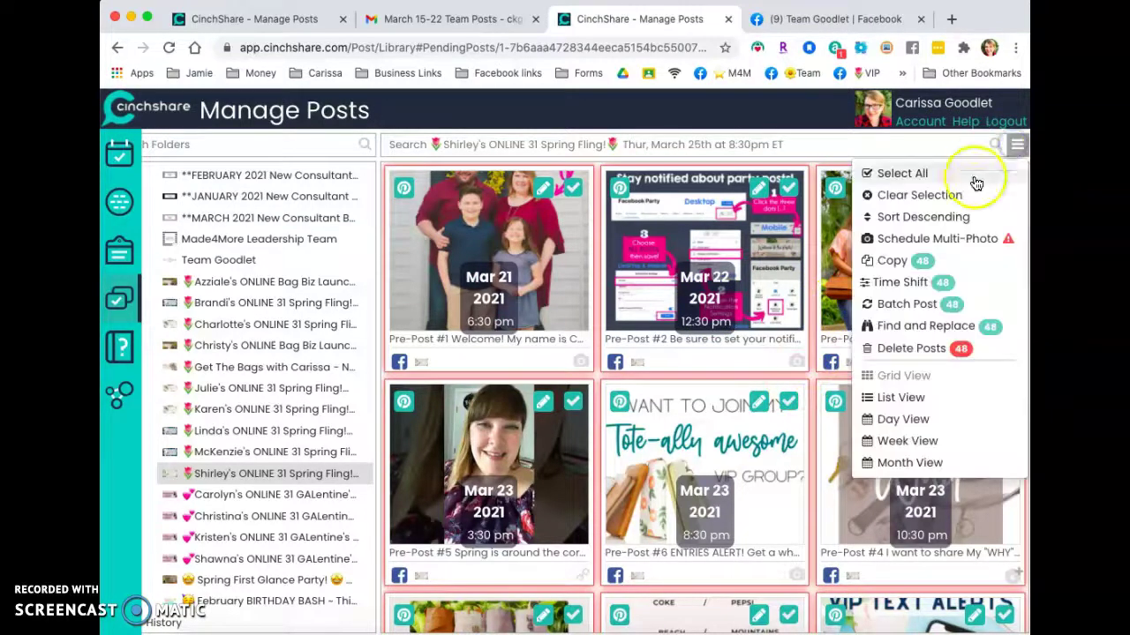
left_click(909, 326)
left_click(498, 189)
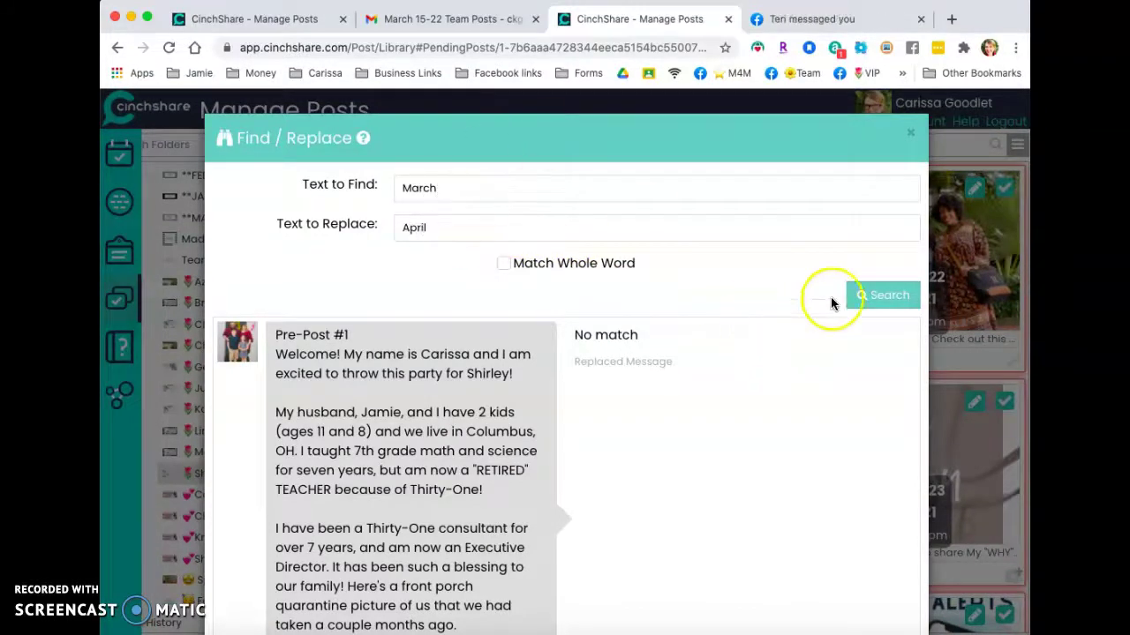
left_click(878, 297)
Review the proposed March-to-April replacements across all the posts and close Find / Replace without updating them.
scroll(653, 404, "down", 15)
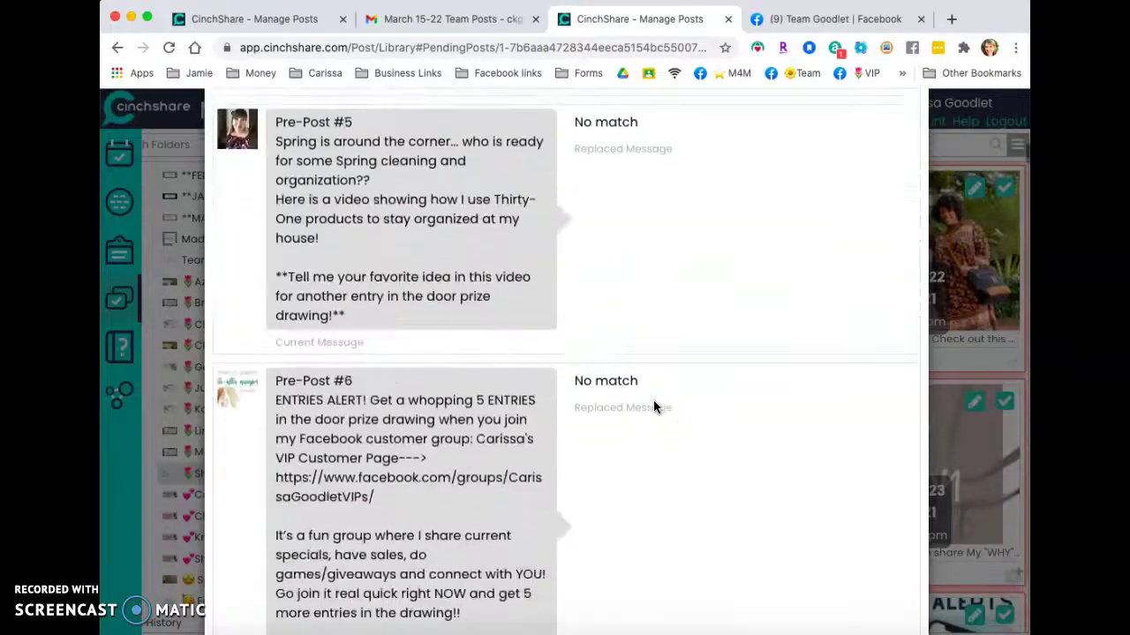
scroll(654, 406, "down", 20)
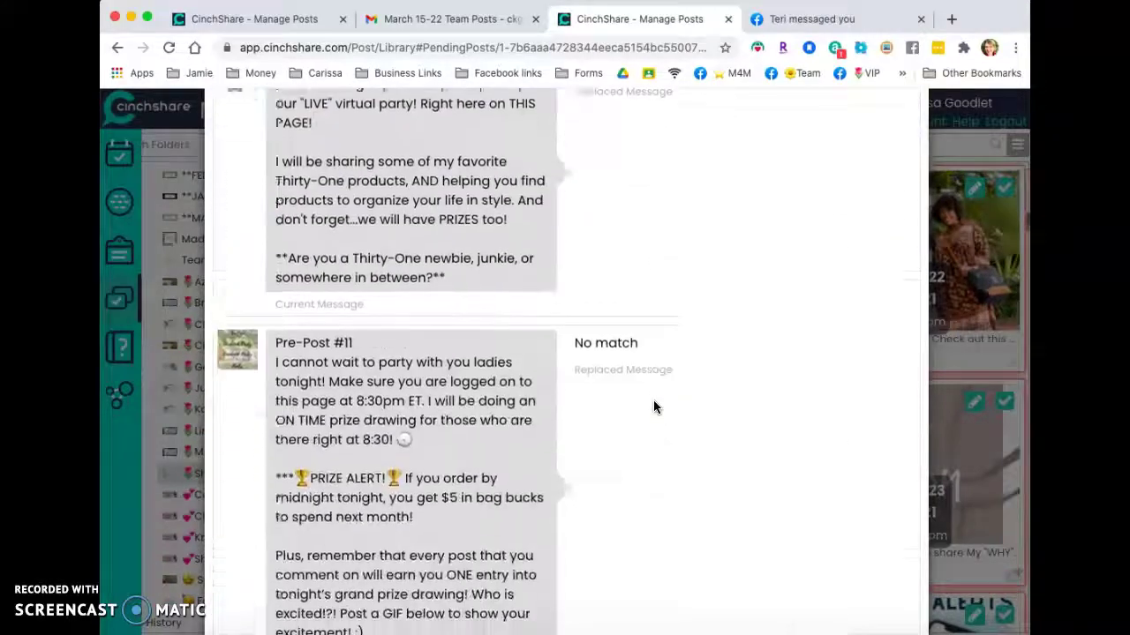
scroll(654, 407, "down", 20)
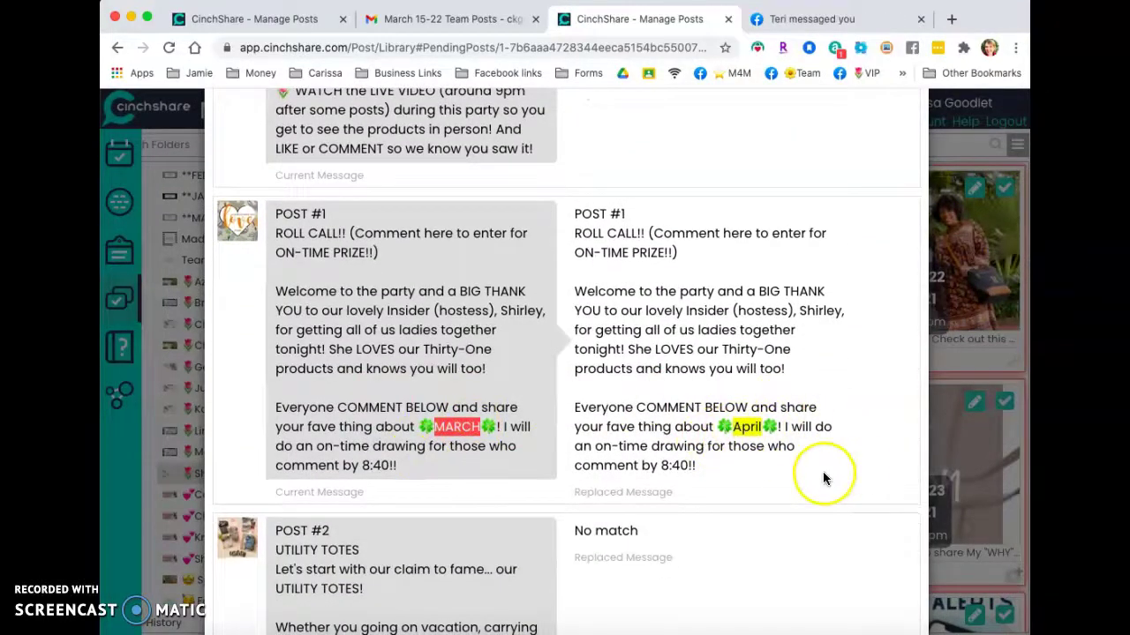
scroll(822, 478, "down", 20)
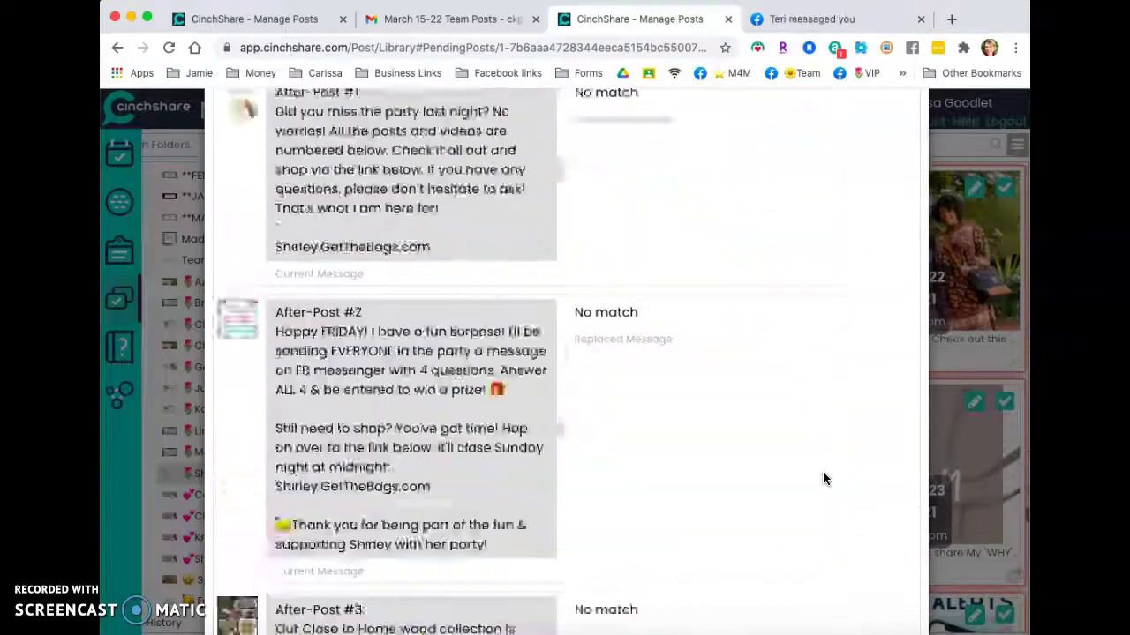
scroll(822, 476, "down", 5)
left_click(870, 581)
left_click(845, 515)
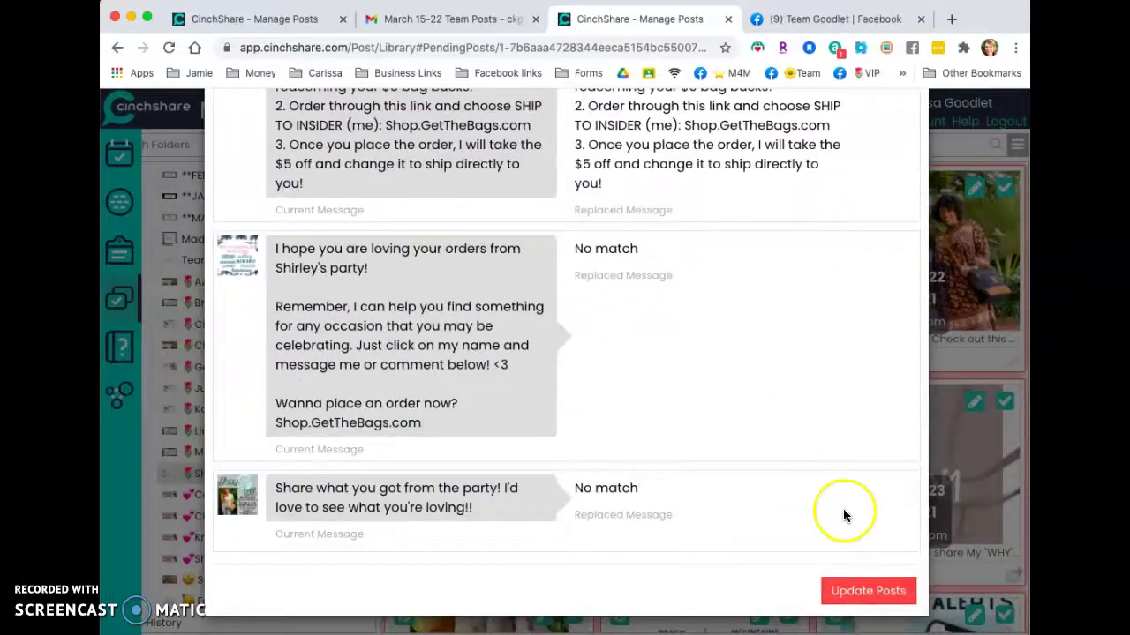
scroll(843, 515, "up", 20)
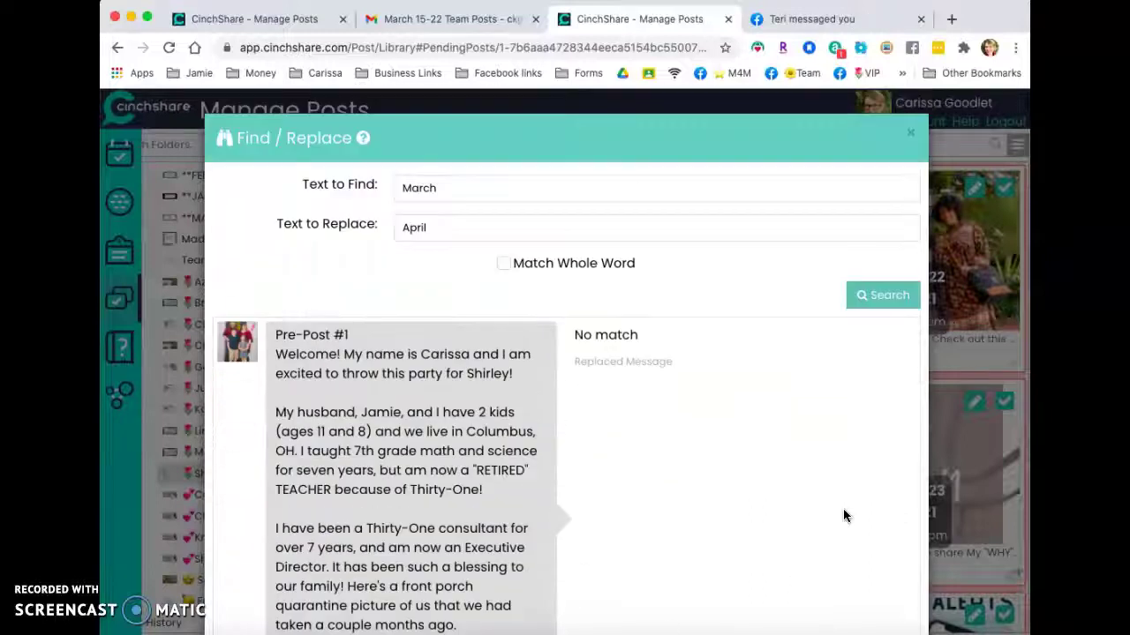
left_click(911, 135)
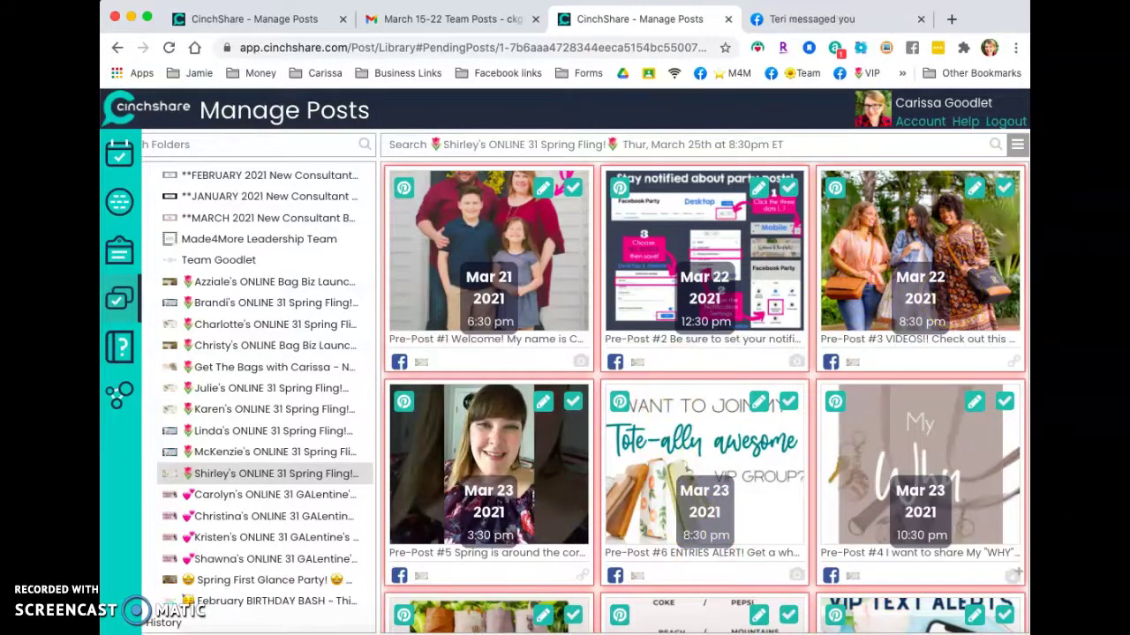
Clear the selection of the party group's pending posts.
left_click(1017, 144)
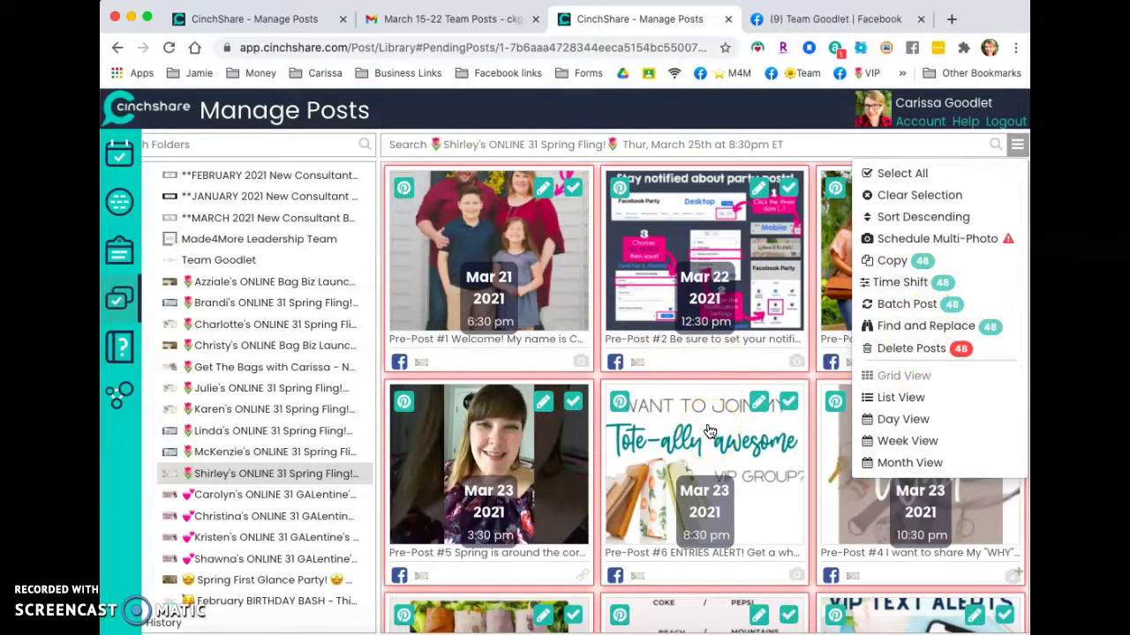
left_click(648, 505)
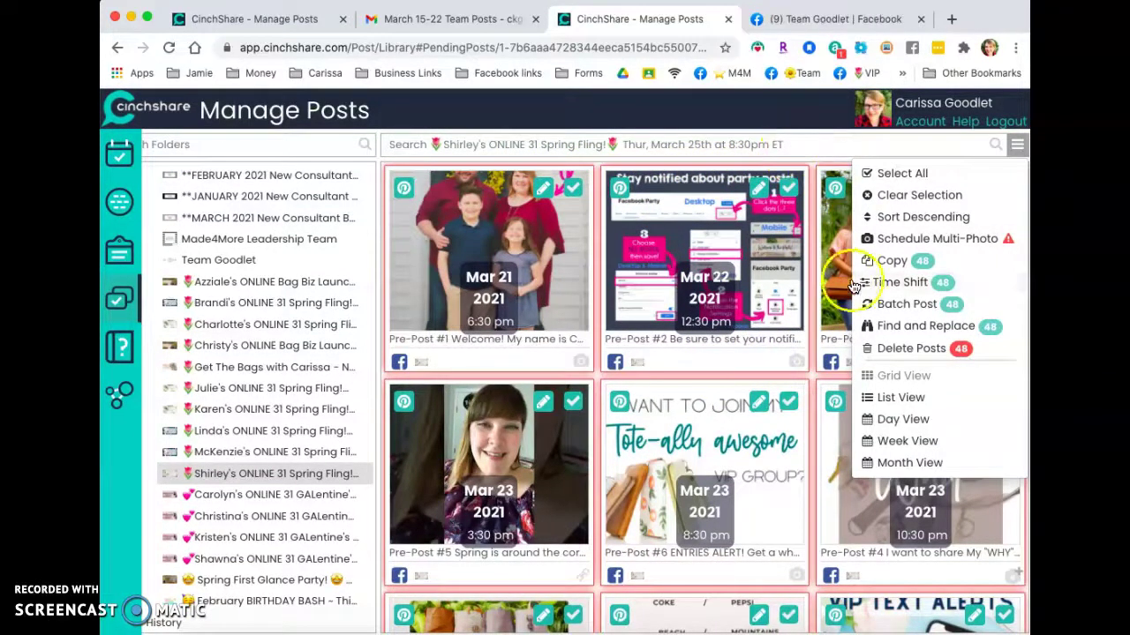
left_click(911, 285)
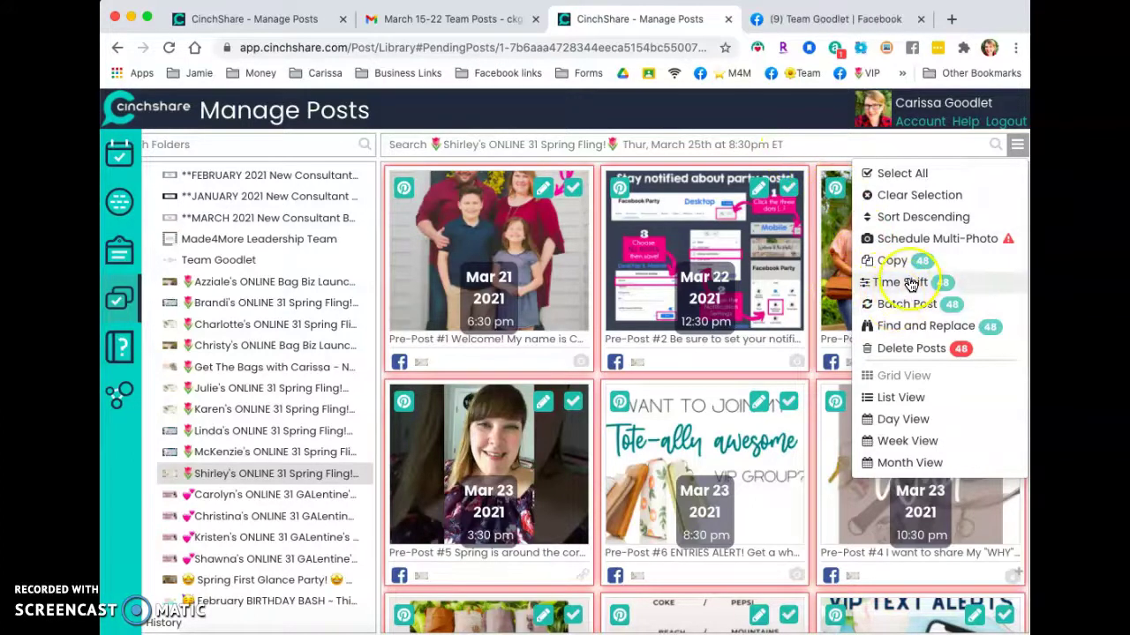
left_click(930, 194)
Select all the group's pending posts and preview a Time Shift that adds 1 hour to them.
left_click(1017, 147)
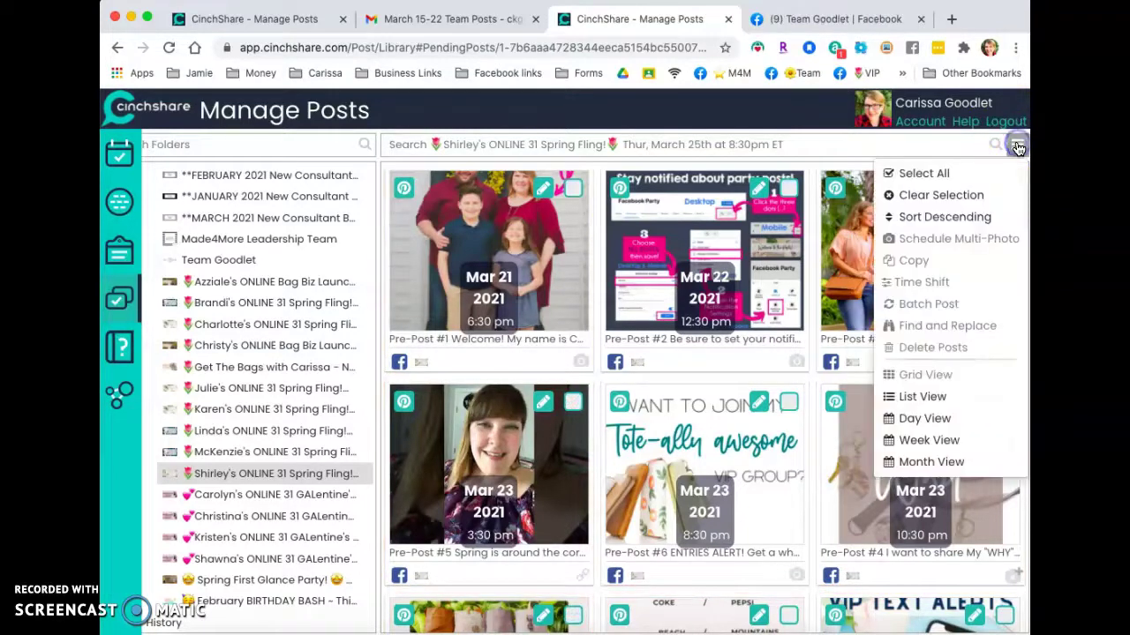
left_click(929, 176)
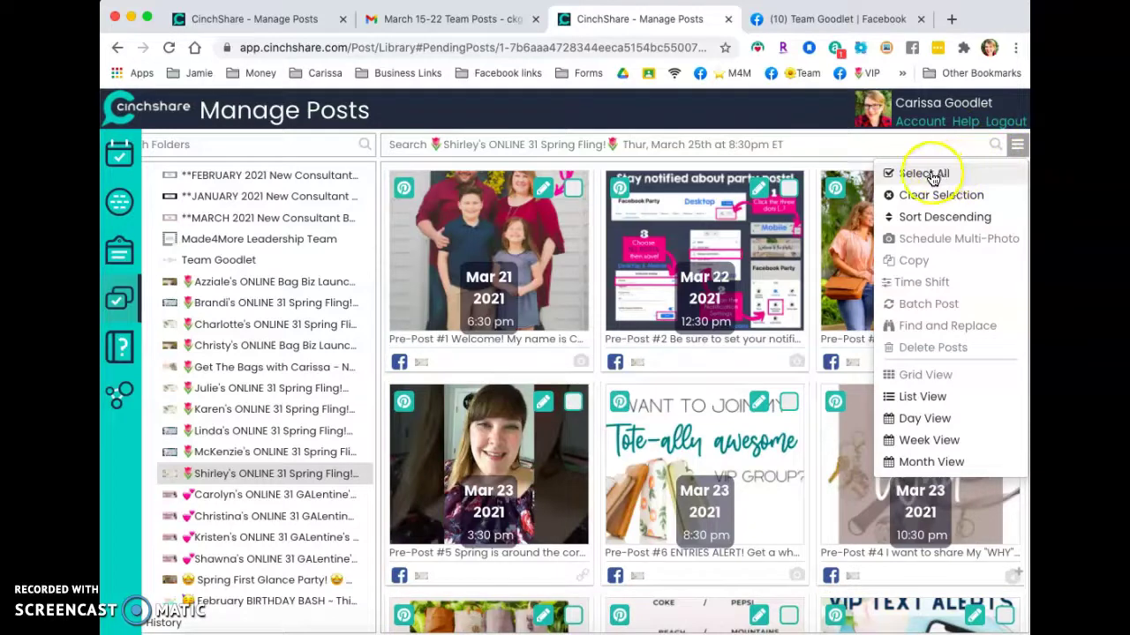
left_click(1017, 145)
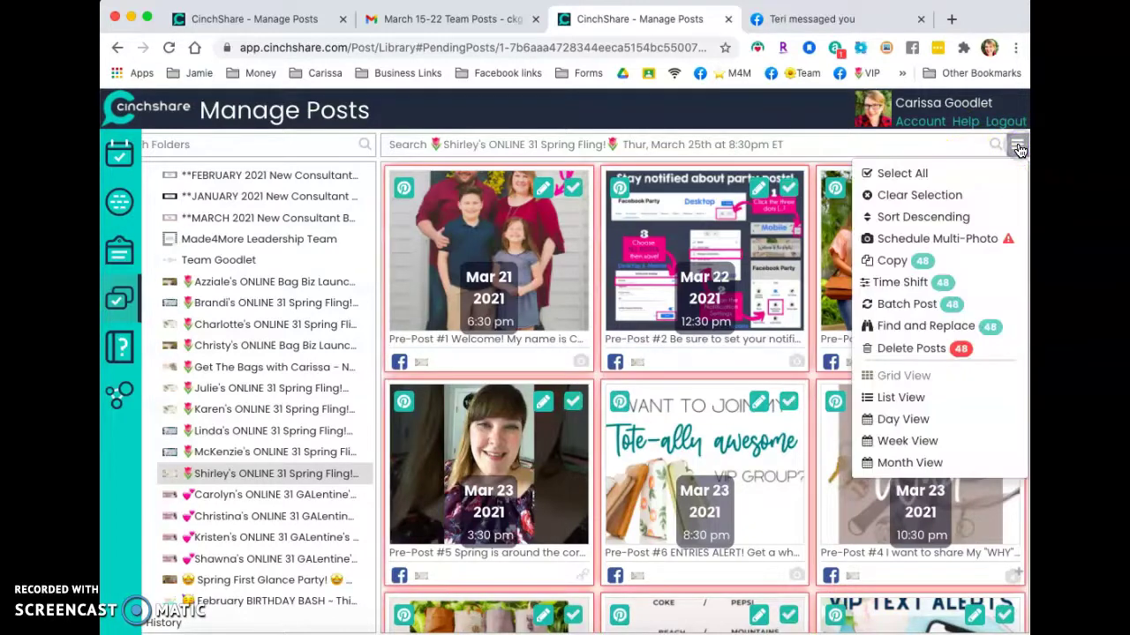
left_click(918, 284)
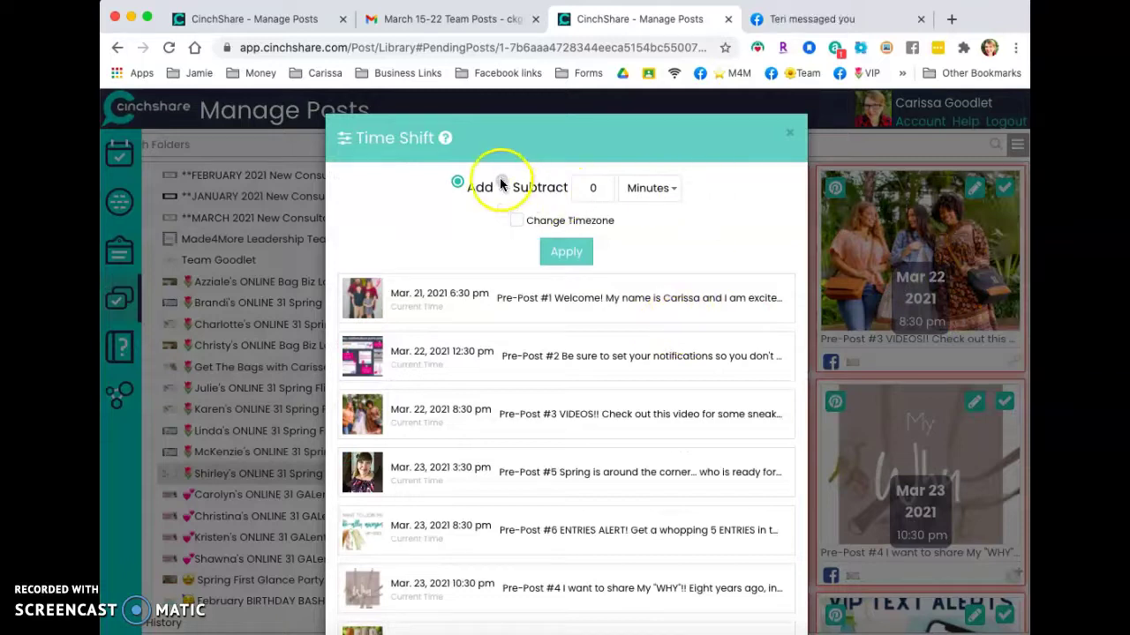
left_click(599, 182)
type("1")
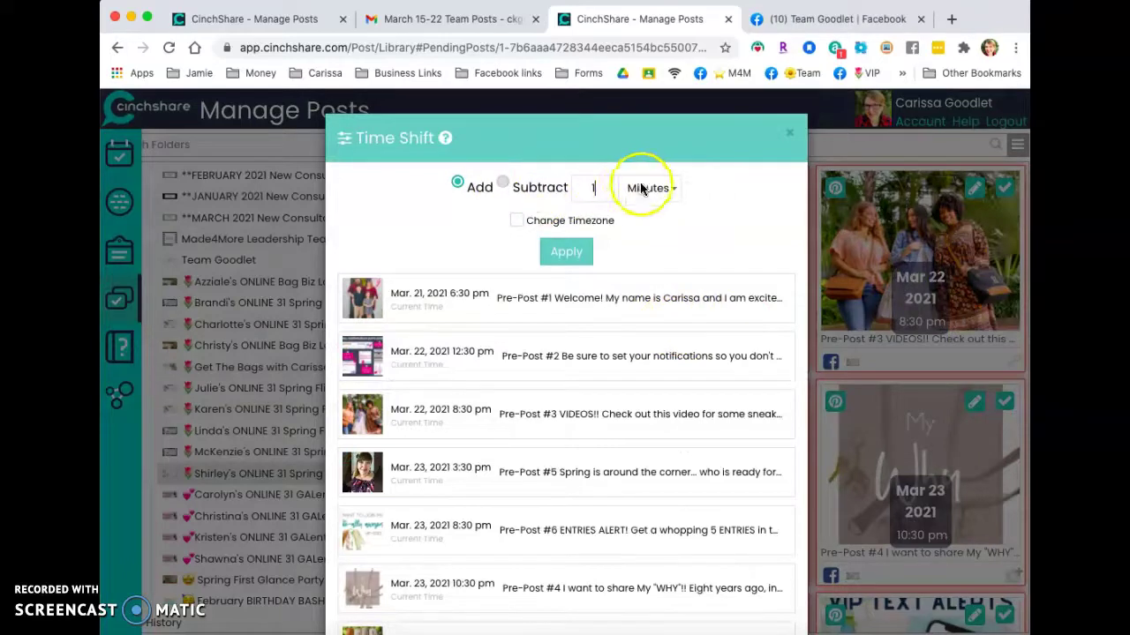
left_click(644, 188)
left_click(644, 204)
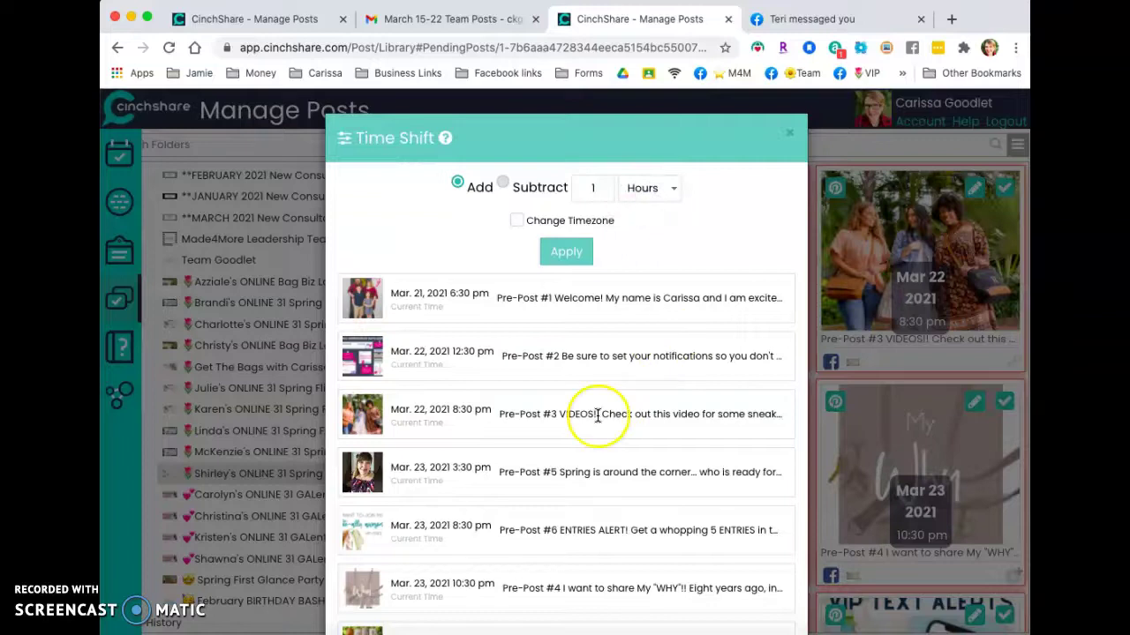
left_click(568, 252)
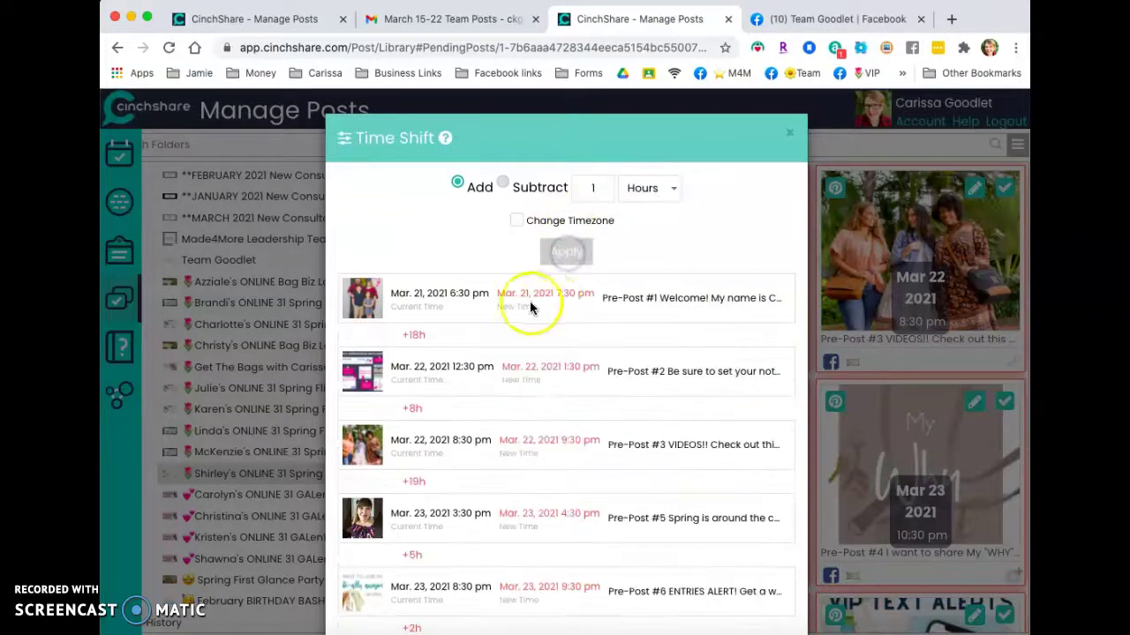
Review the new times proposed for every post and cancel the Time Shift.
scroll(543, 389, "down", 10)
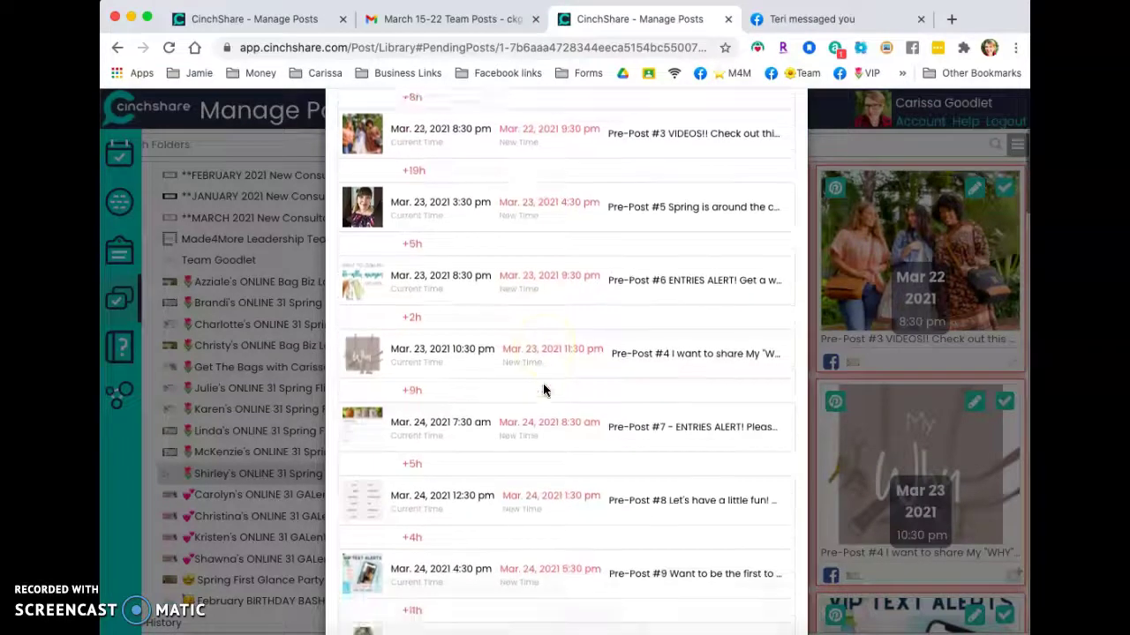
scroll(543, 389, "down", 5)
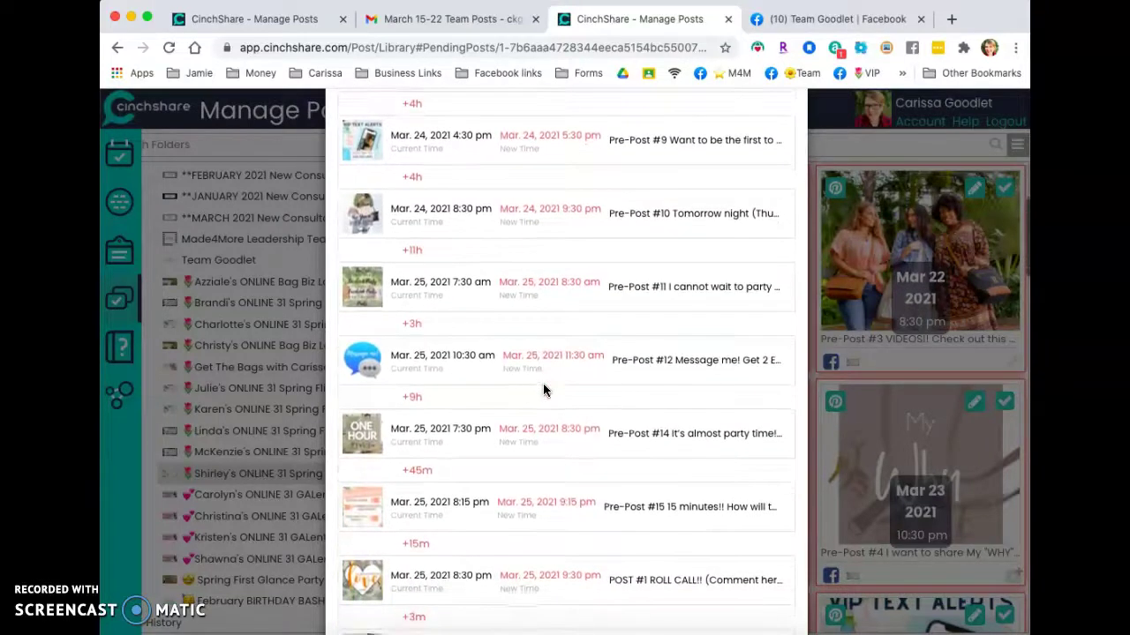
scroll(543, 389, "down", 1)
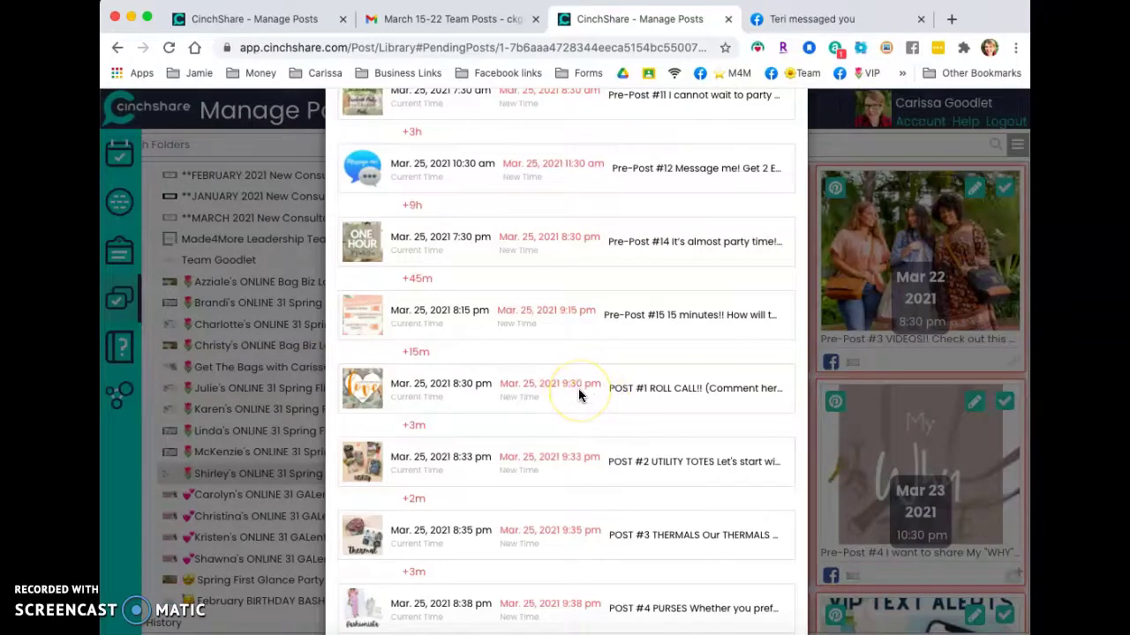
scroll(578, 394, "down", 12)
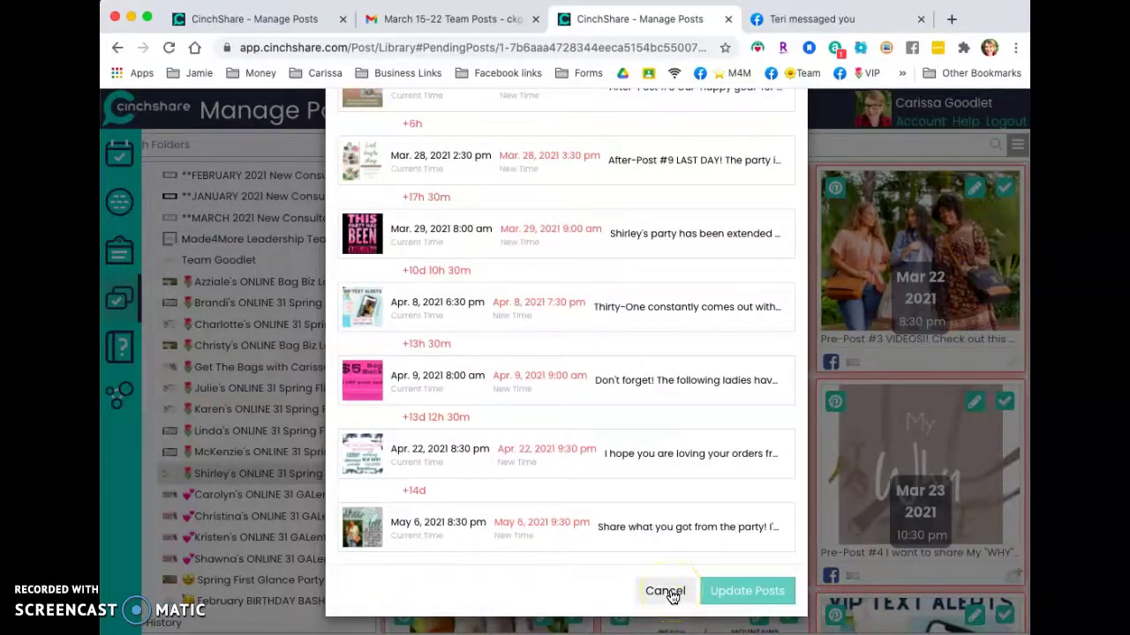
left_click(671, 594)
Clear the selection and select only the last six pending posts, from After-Post #9 on Mar 28 through the May 6 post.
left_click(1018, 148)
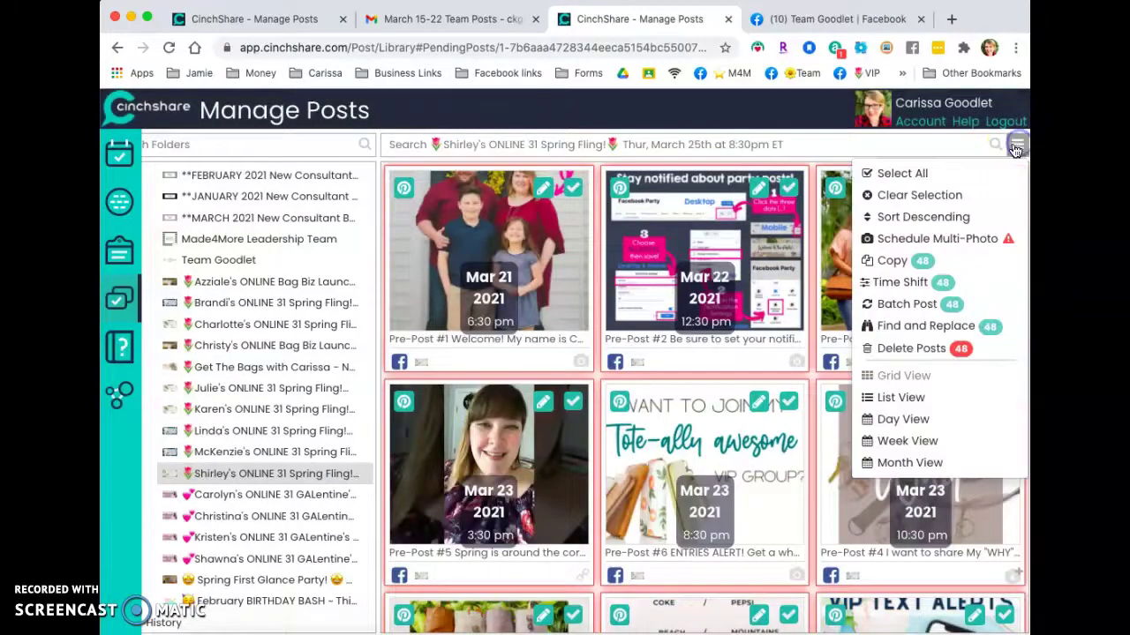
left_click(921, 192)
scroll(703, 421, "down", 10)
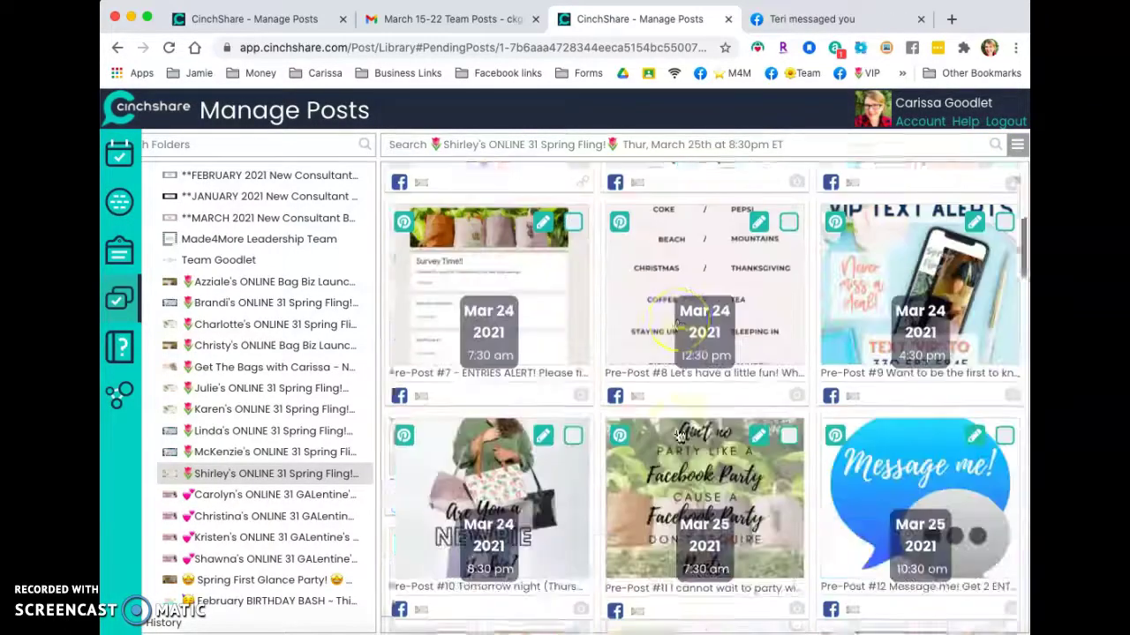
scroll(677, 437, "down", 10)
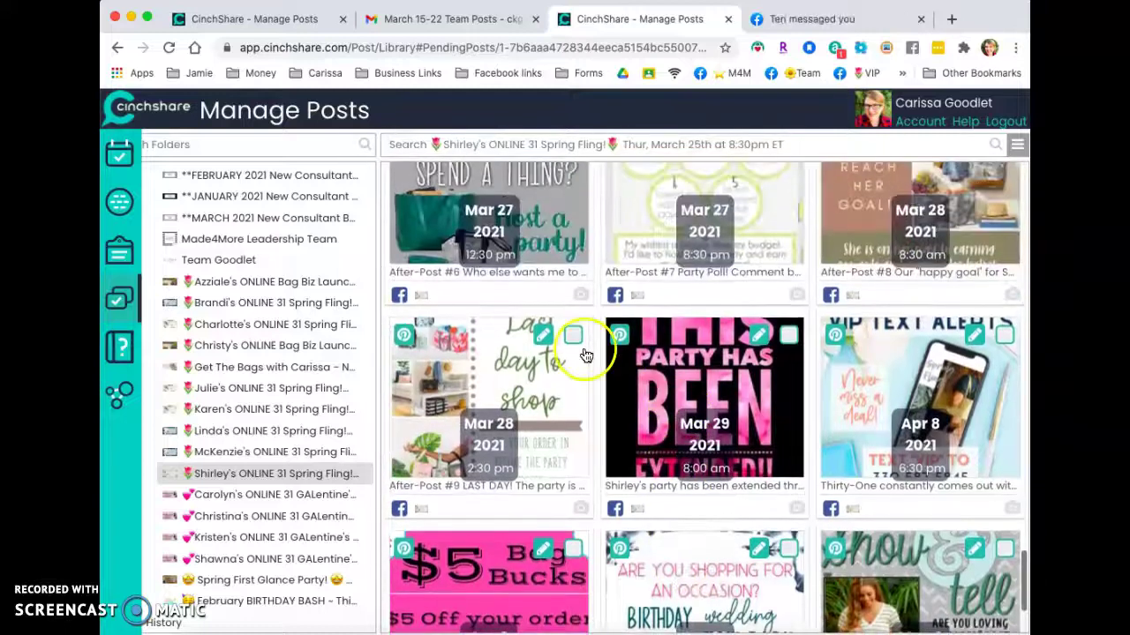
left_click(573, 335)
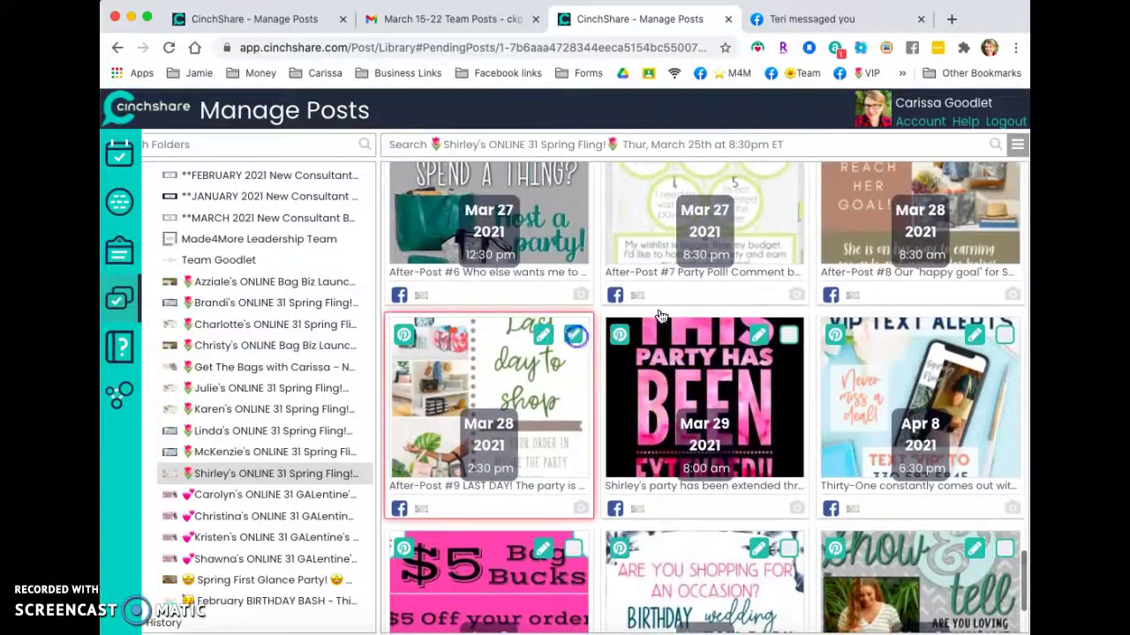
left_click(788, 334)
left_click(1003, 334)
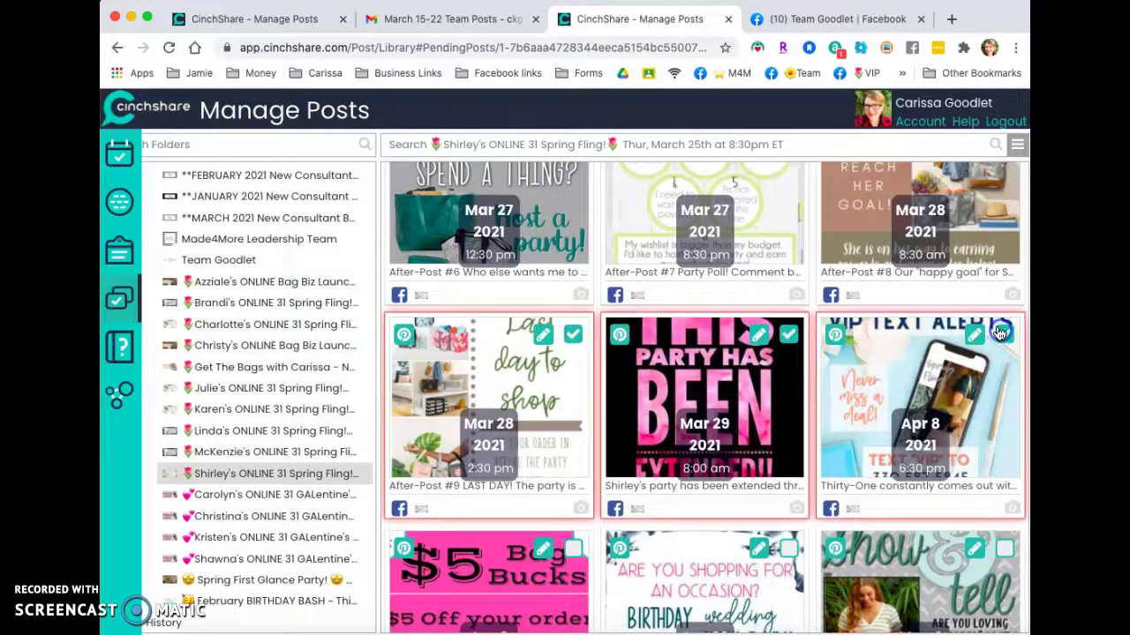
left_click(572, 549)
left_click(788, 549)
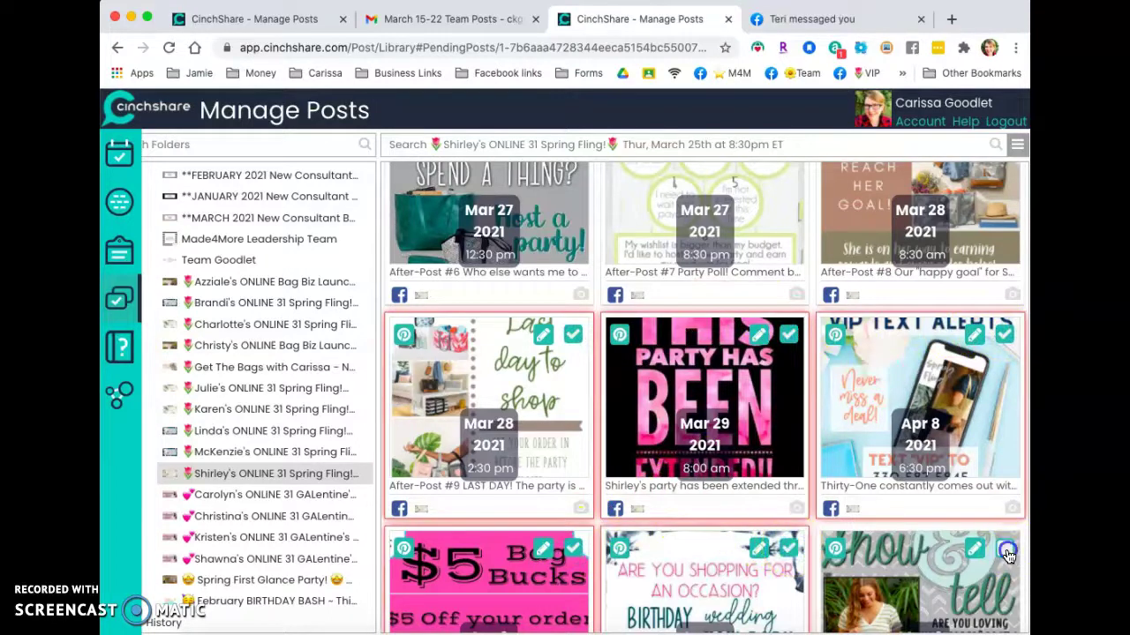
left_click(1007, 553)
Preview a Time Shift that subtracts 4 minutes from the six selected posts, review the proposed times, and cancel it.
left_click(1017, 143)
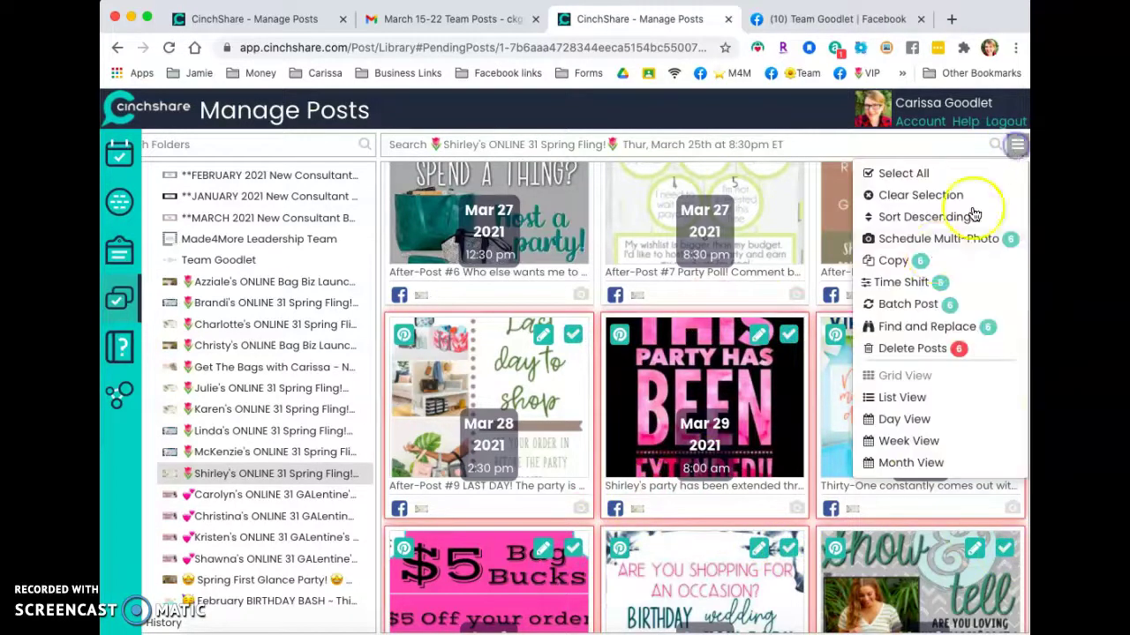
left_click(913, 282)
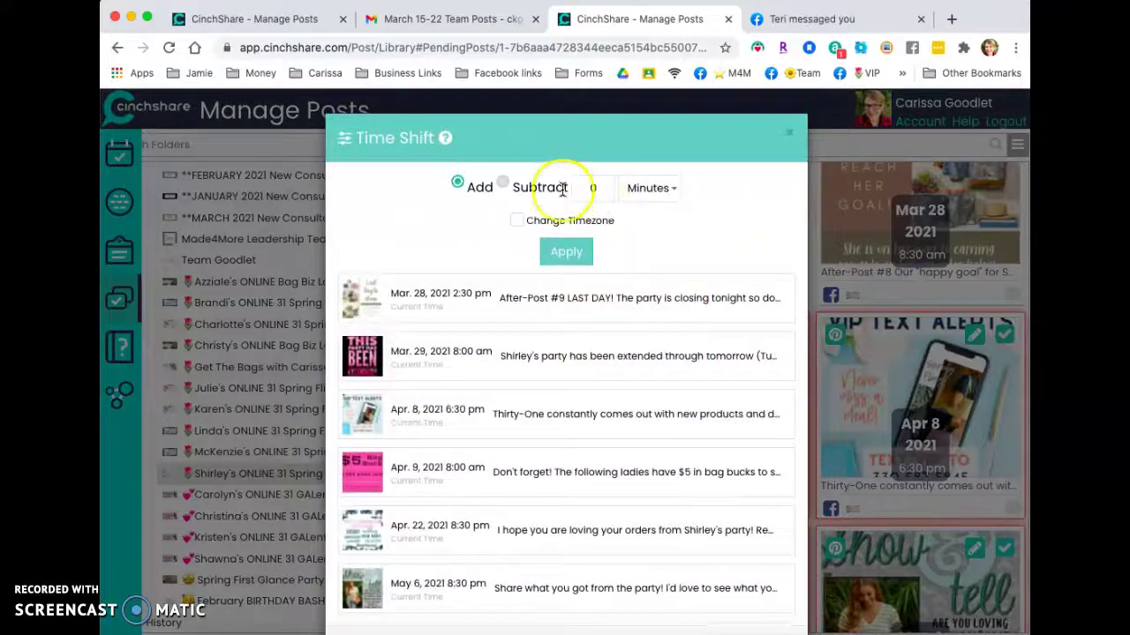
left_click(502, 182)
left_click(595, 183)
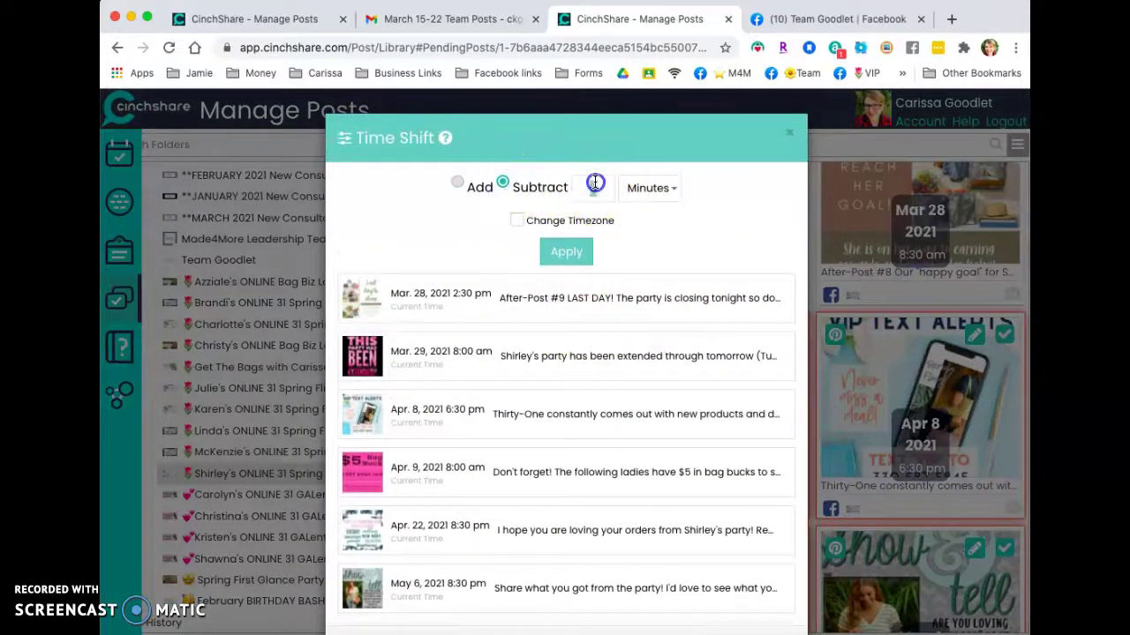
left_click(580, 254)
scroll(658, 430, "down", 3)
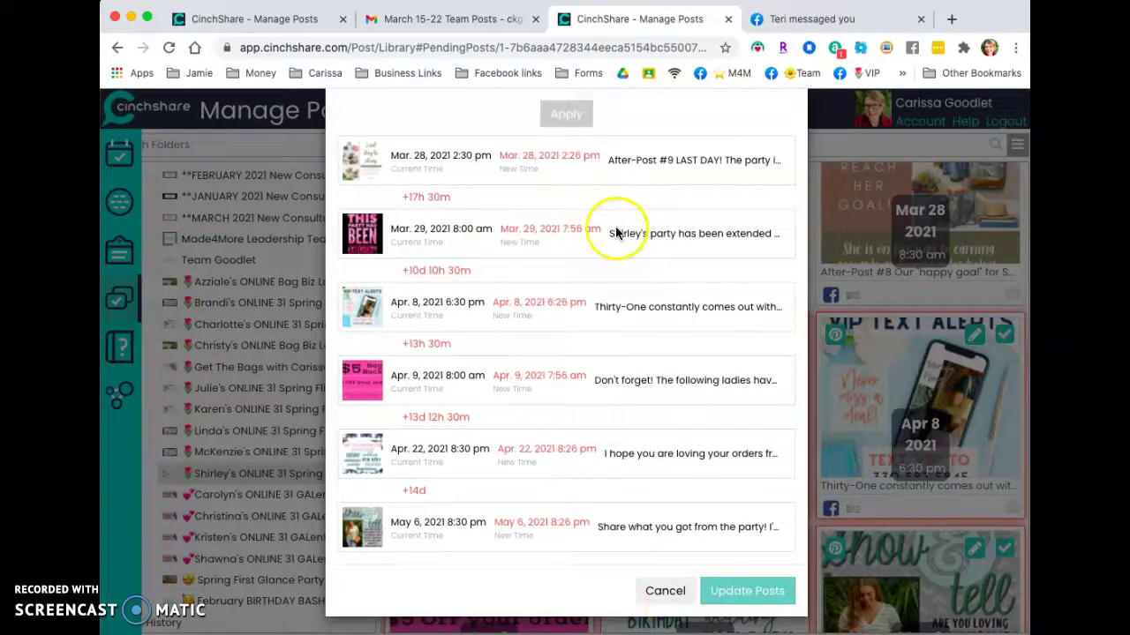
scroll(609, 229, "up", 2)
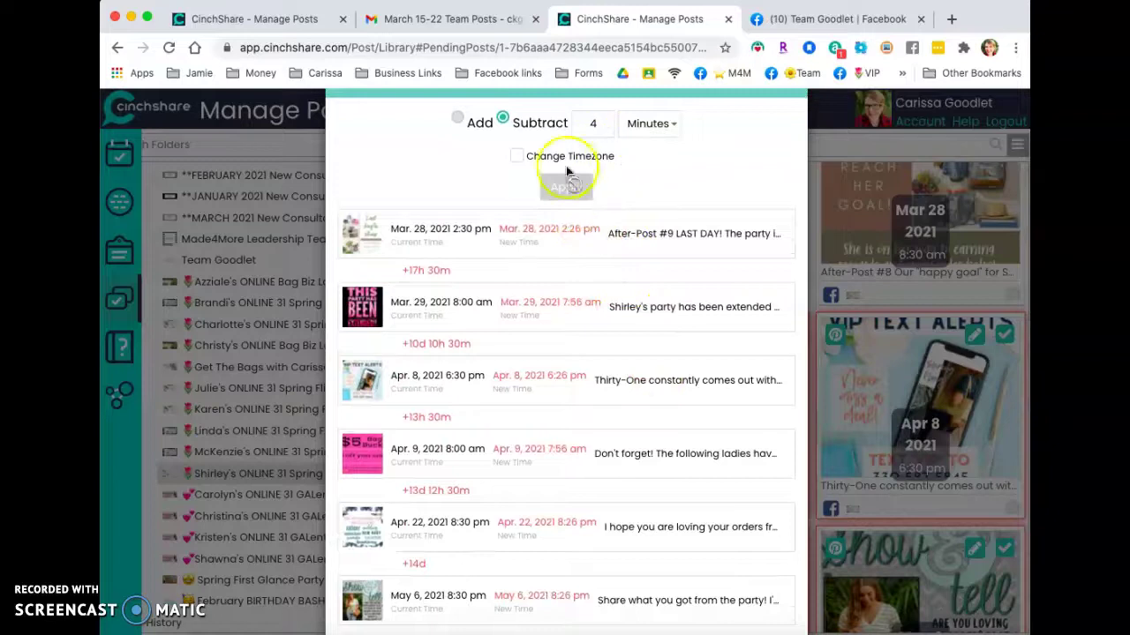
scroll(562, 334, "down", 2)
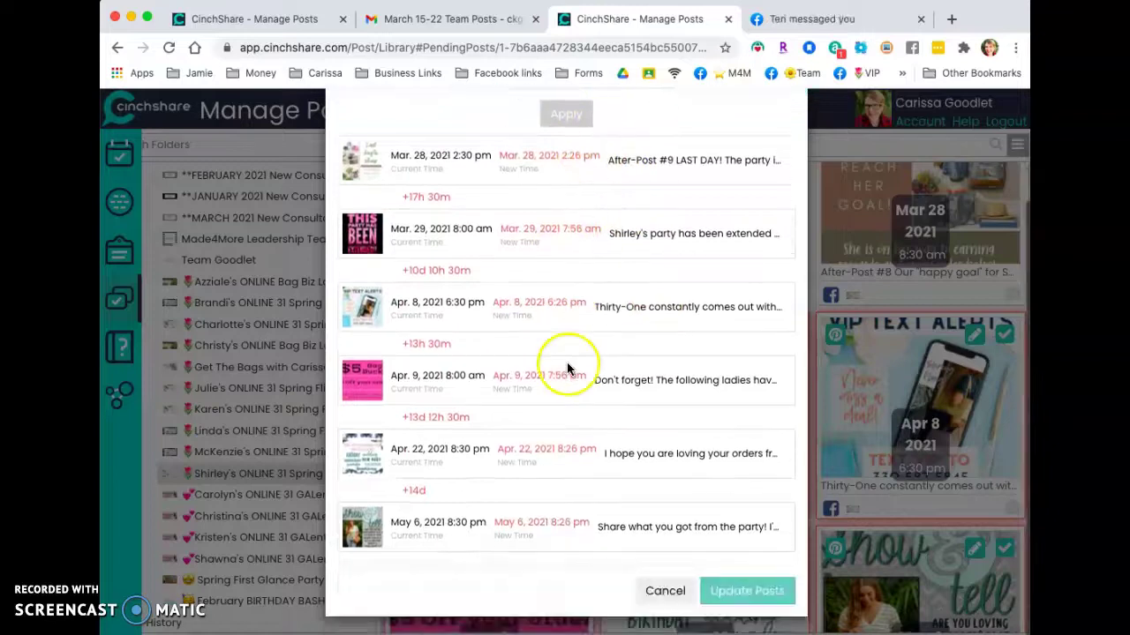
left_click(672, 593)
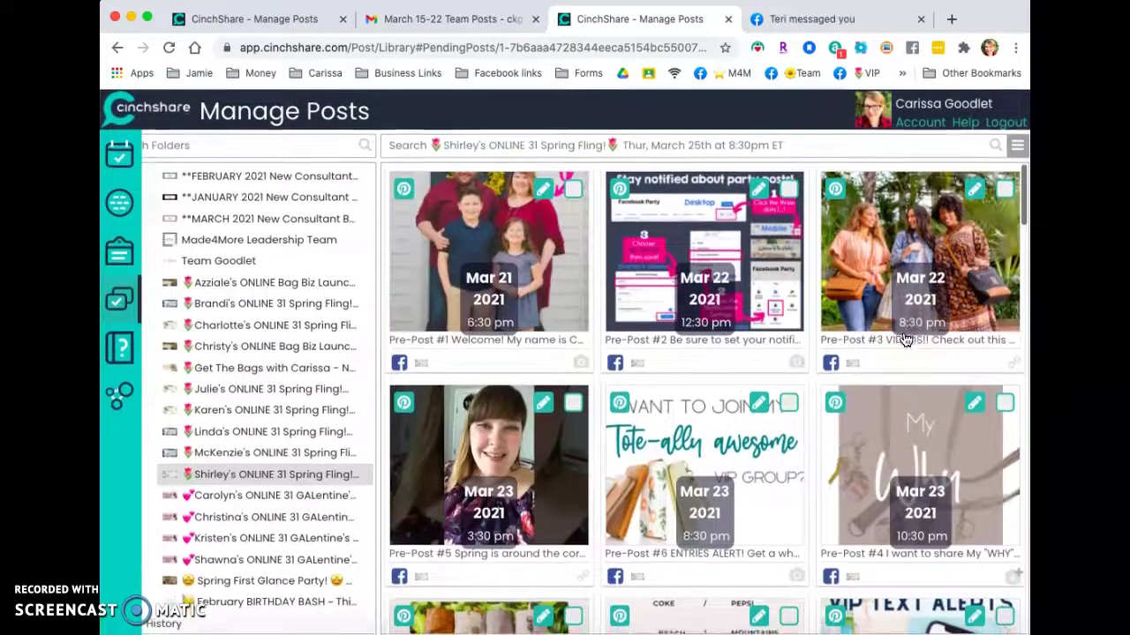
Clear the selection of the six pending posts and display the available post actions and view options.
scroll(753, 405, "down", 2)
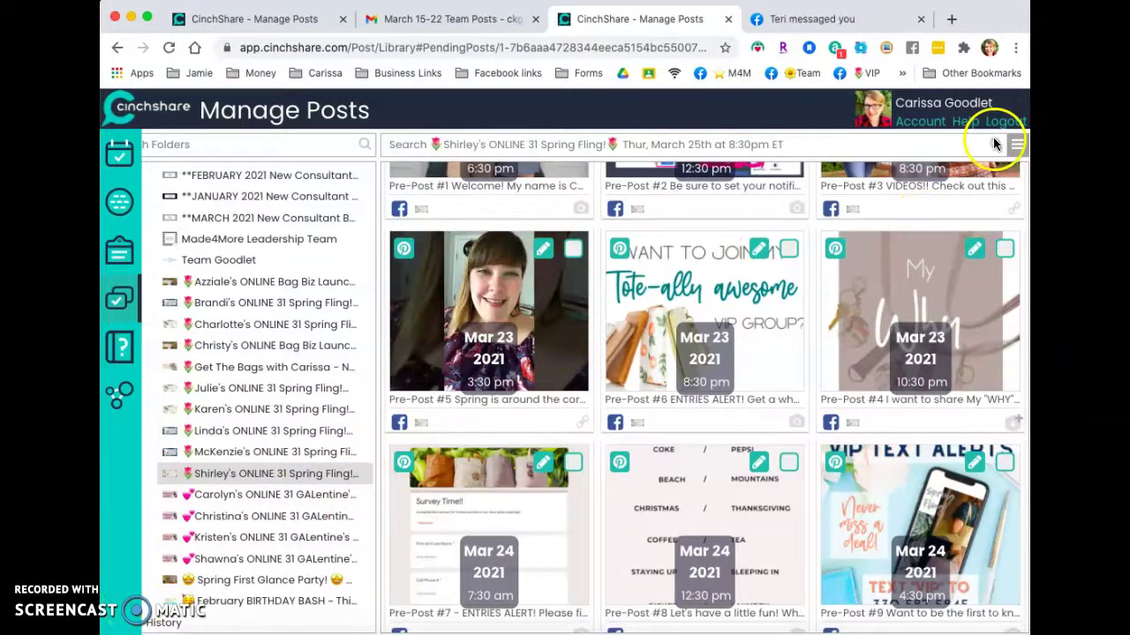
left_click(1016, 144)
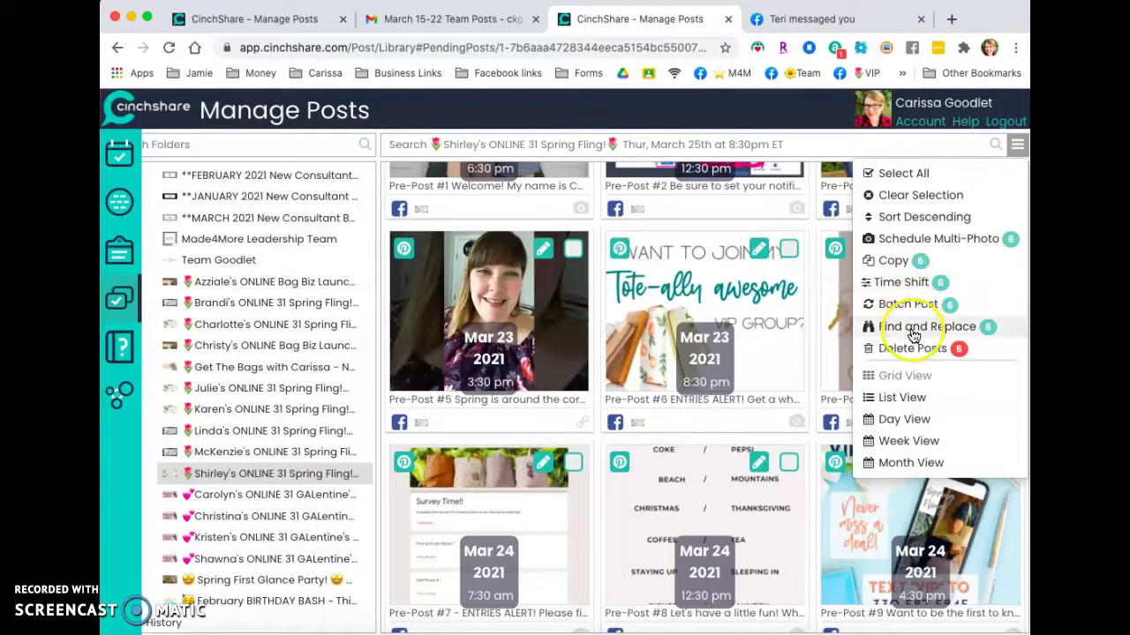
left_click(930, 195)
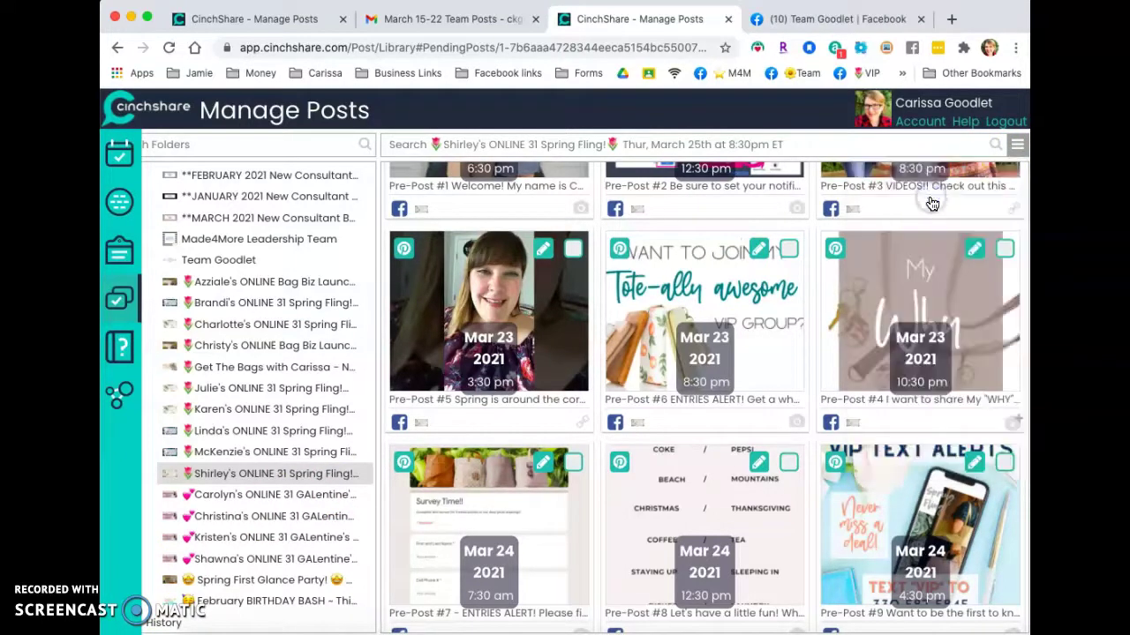
left_click(1015, 154)
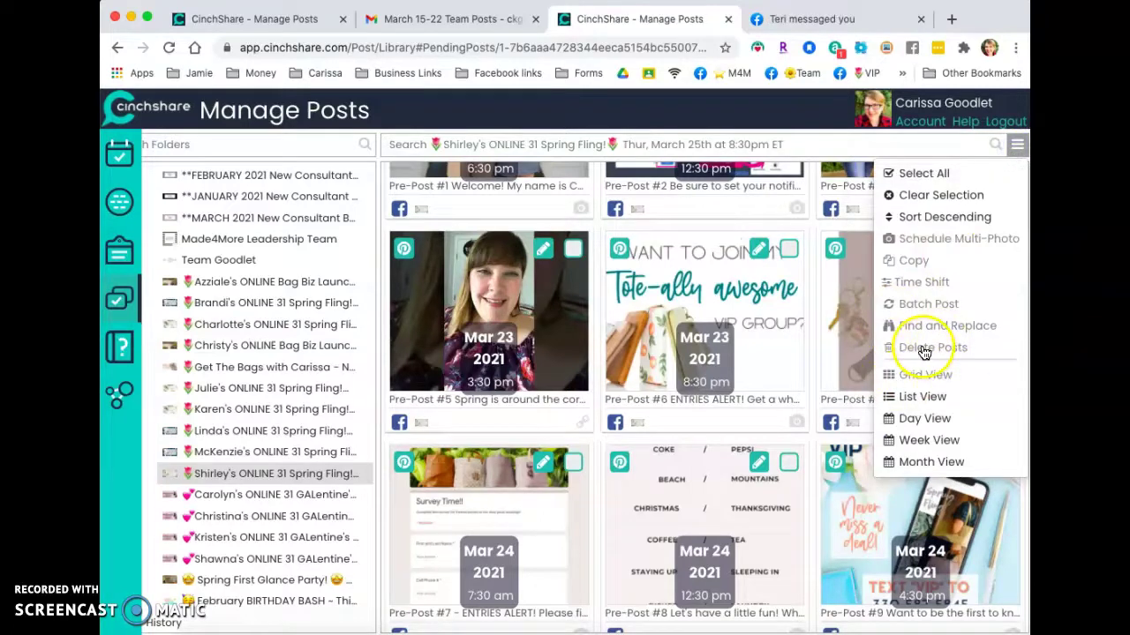